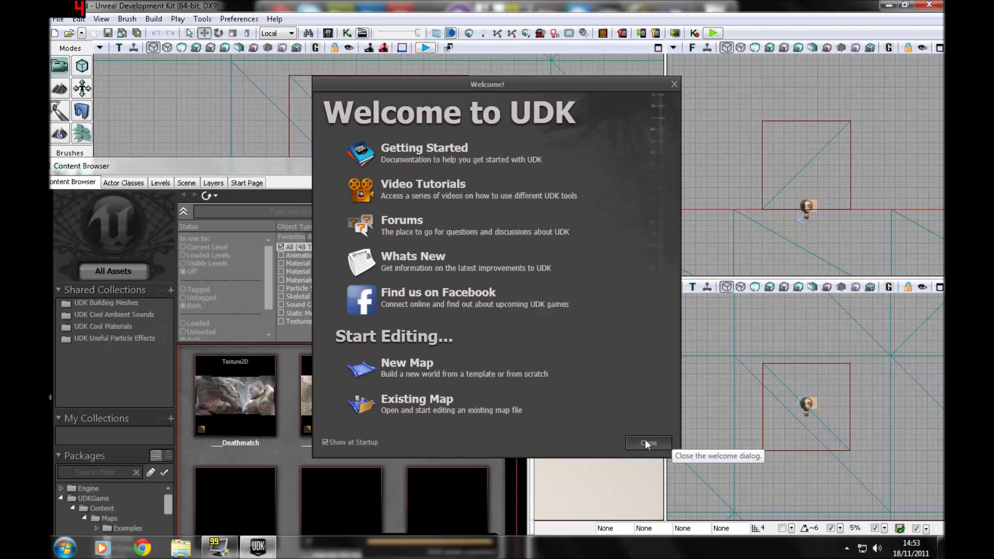
Step: Dismiss the welcome dialog and open the UnrealKismet editor for the current level
{"action": "left_click", "coordinate": [647, 442]}
{"action": "left_click", "coordinate": [475, 163]}
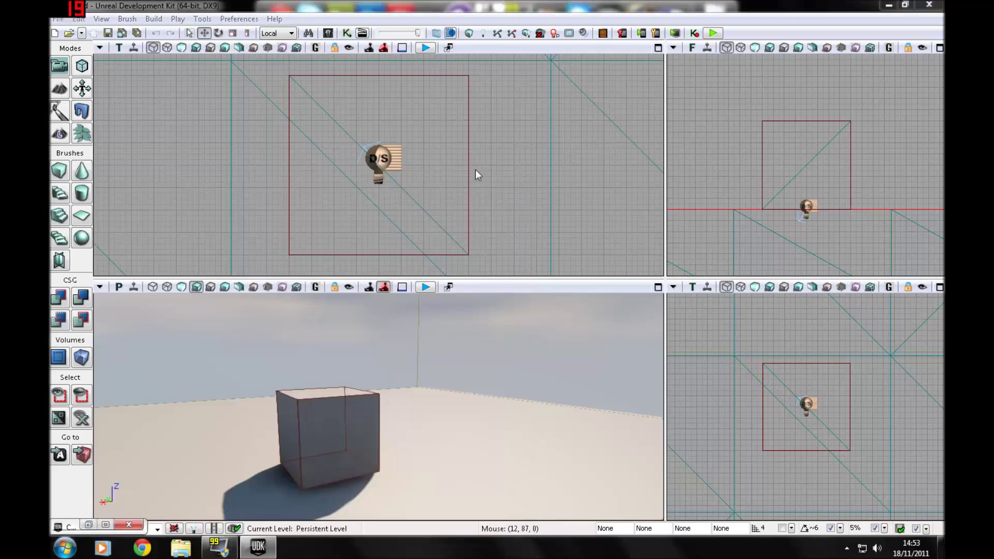
{"action": "right_click_drag", "start_coordinate": [378, 407], "coordinate": [430, 414]}
{"action": "left_click_drag", "start_coordinate": [378, 406], "coordinate": [357, 440]}
{"action": "right_click_drag", "start_coordinate": [357, 440], "coordinate": [351, 407]}
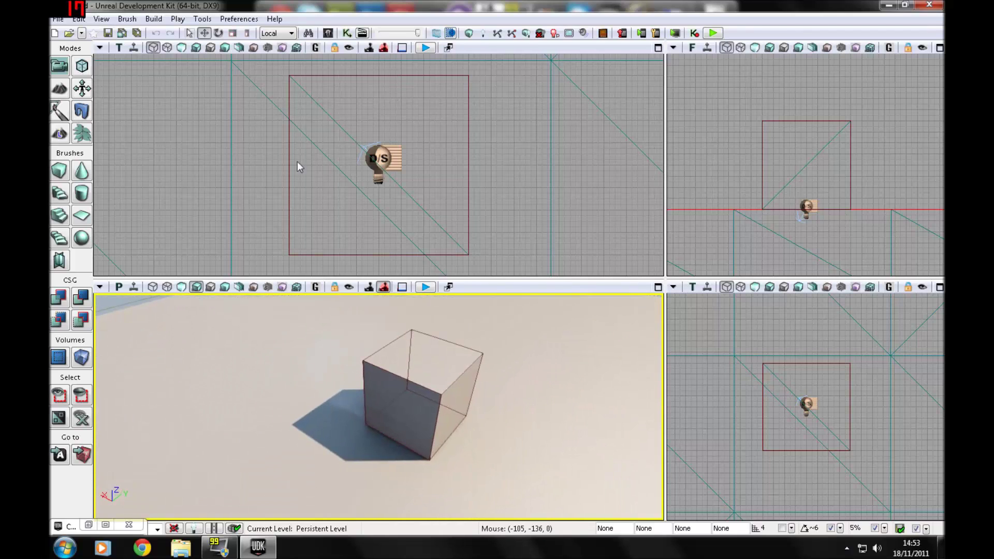
{"action": "left_click", "coordinate": [346, 33]}
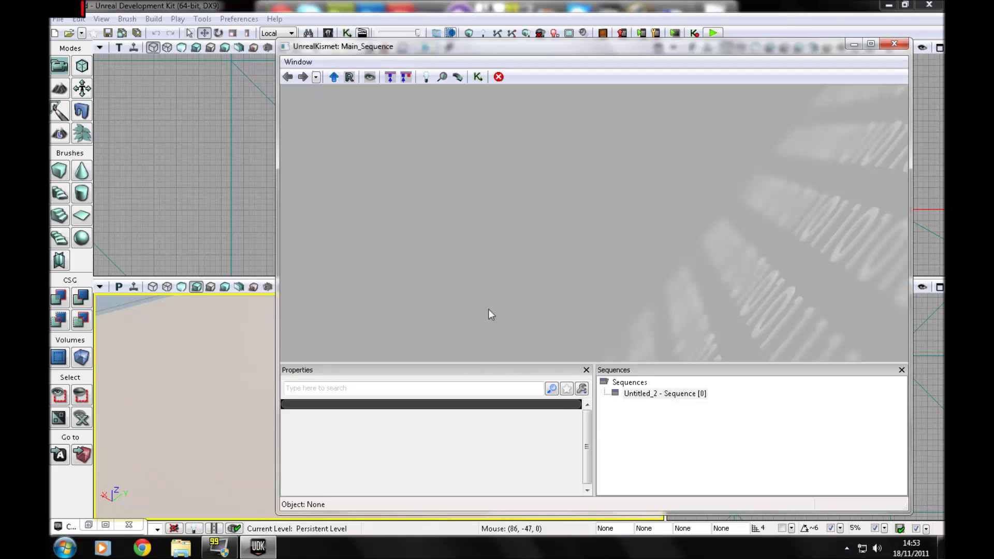
{"action": "right_click", "coordinate": [487, 292]}
{"action": "left_click", "coordinate": [388, 202]}
{"action": "right_click", "coordinate": [387, 183]}
{"action": "left_click_drag", "start_coordinate": [393, 178], "coordinate": [346, 160]}
{"action": "right_click", "coordinate": [389, 125]}
{"action": "right_click_drag", "start_coordinate": [218, 362], "coordinate": [525, 318]}
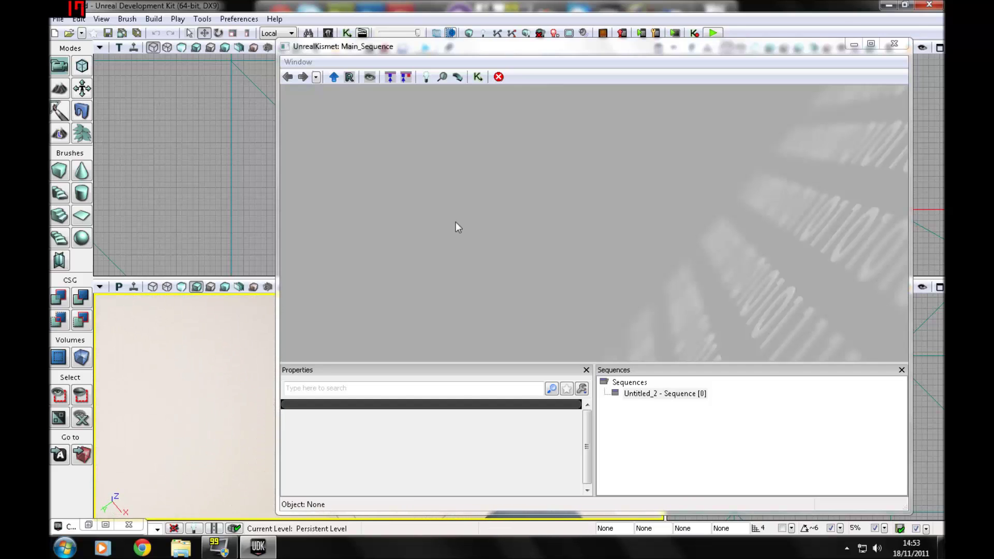
{"action": "right_click_drag", "start_coordinate": [233, 352], "coordinate": [243, 374]}
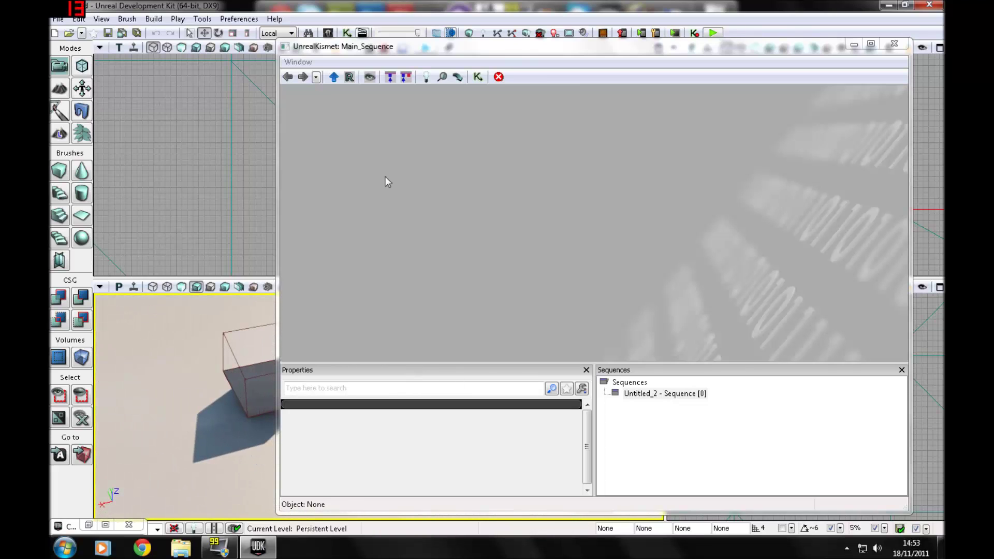
Step: Add an Actor Factory action to the empty Kismet sequence
{"action": "right_click", "coordinate": [330, 121]}
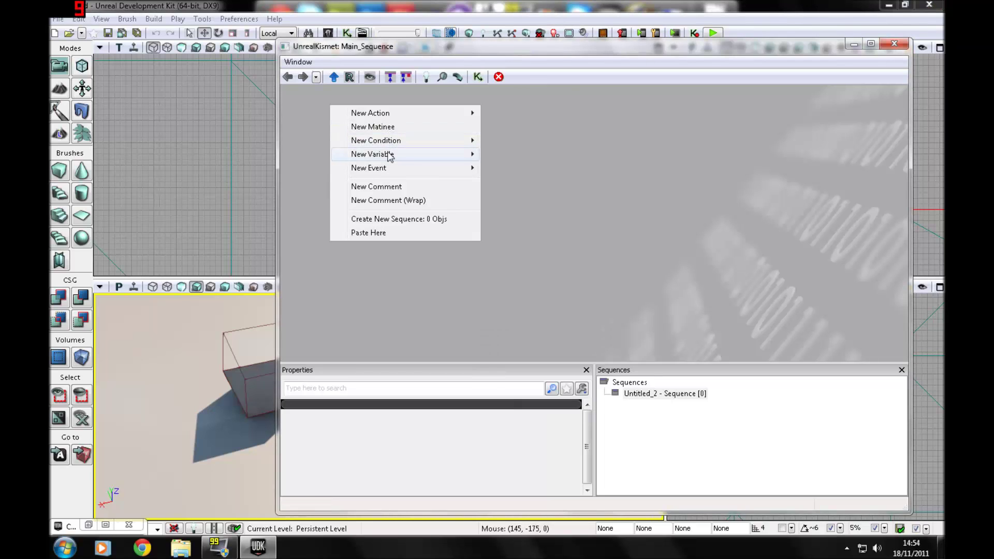
{"action": "mouse_move", "coordinate": [384, 172]}
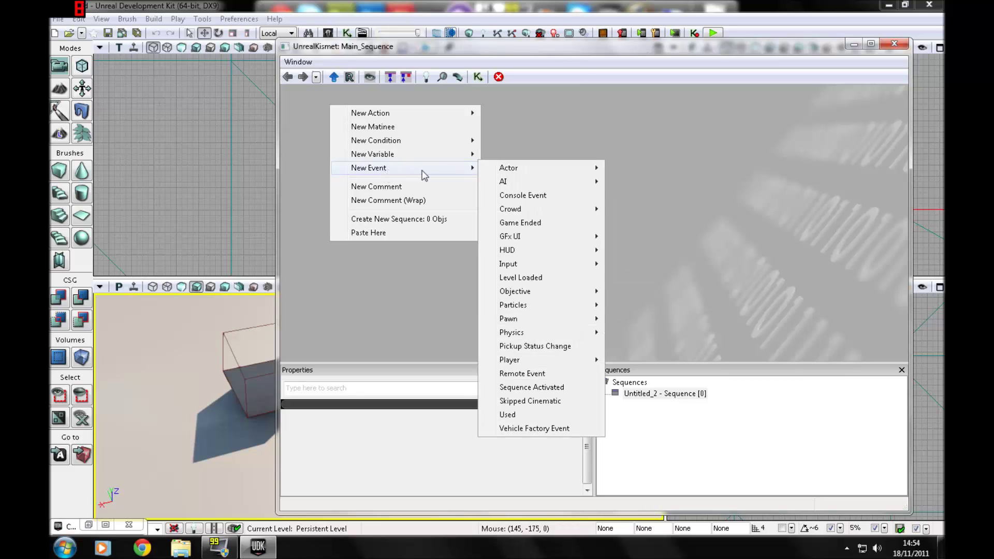
{"action": "mouse_move", "coordinate": [513, 172]}
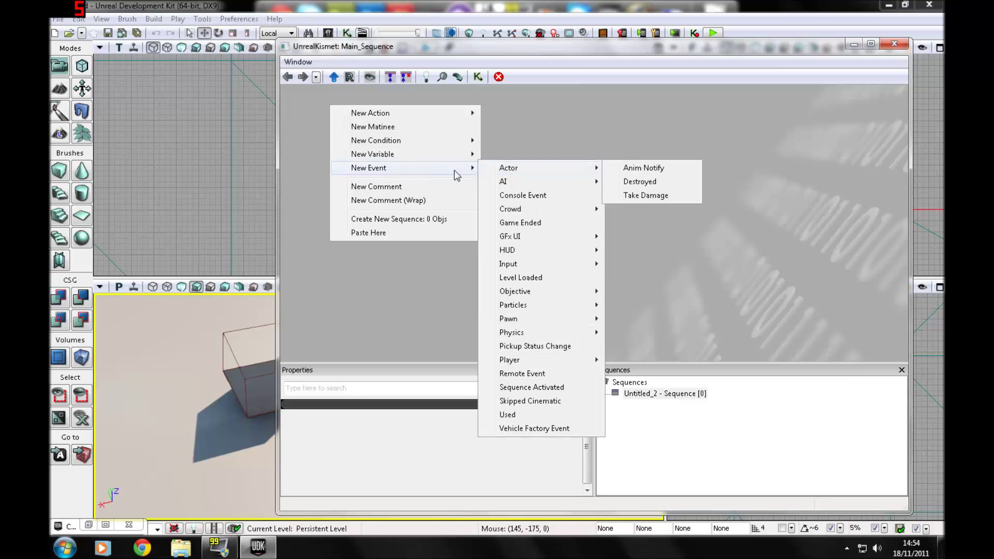
{"action": "mouse_move", "coordinate": [388, 118]}
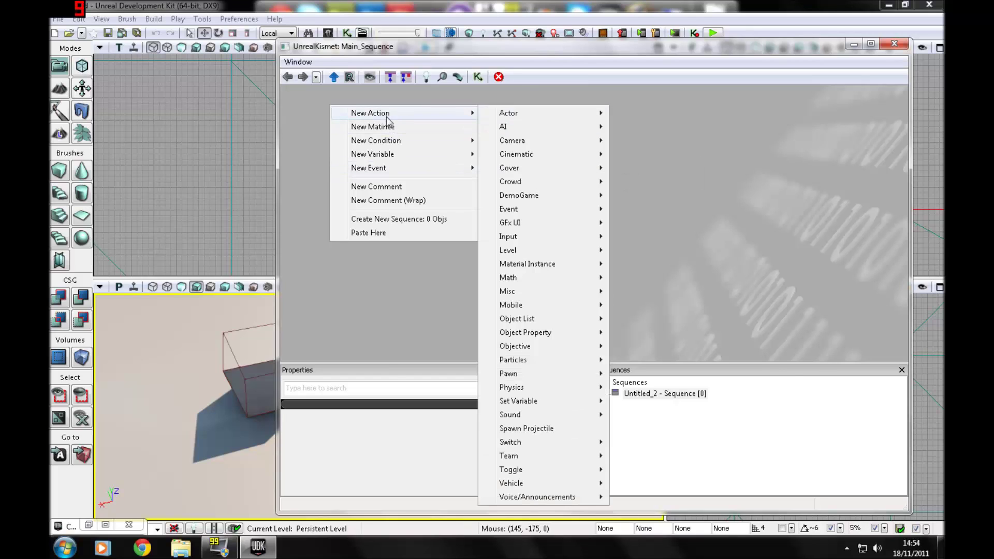
{"action": "mouse_move", "coordinate": [521, 118]}
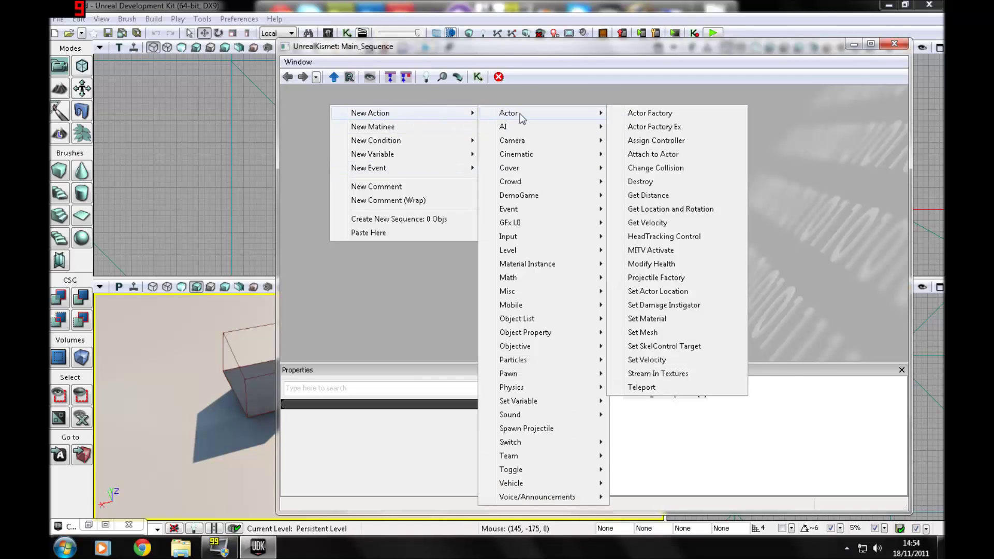
{"action": "left_click", "coordinate": [678, 115]}
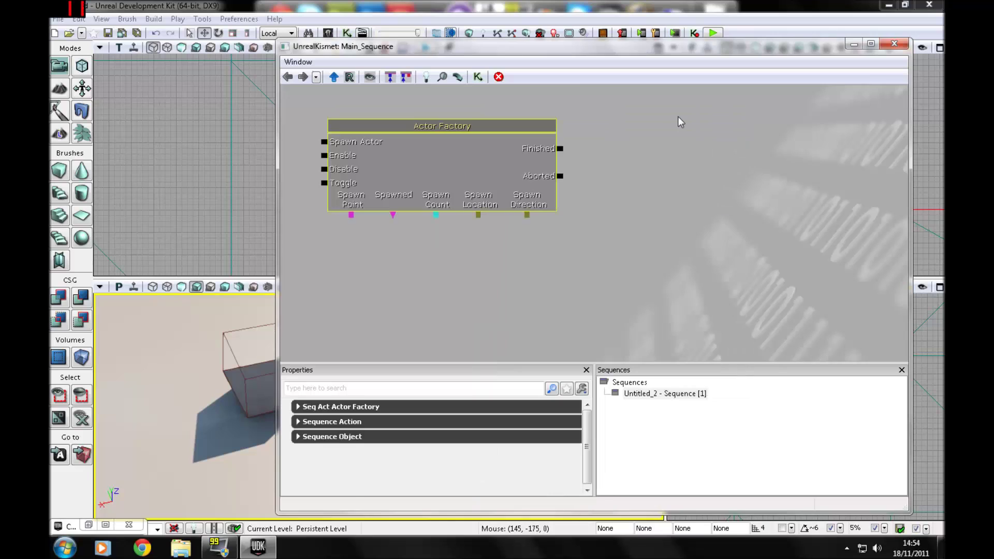
Step: Move the Actor Factory node across the graph to leave room in front of its inputs
{"action": "right_click_drag", "start_coordinate": [207, 362], "coordinate": [407, 231]}
{"action": "left_click", "coordinate": [409, 233]}
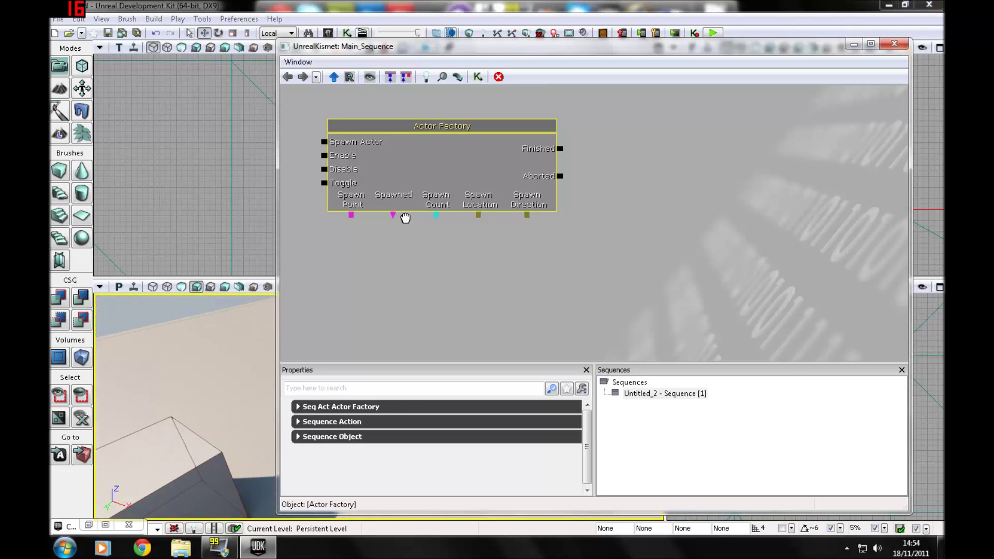
{"action": "left_click_drag", "start_coordinate": [409, 233], "coordinate": [435, 258]}
{"action": "left_click", "coordinate": [418, 241]}
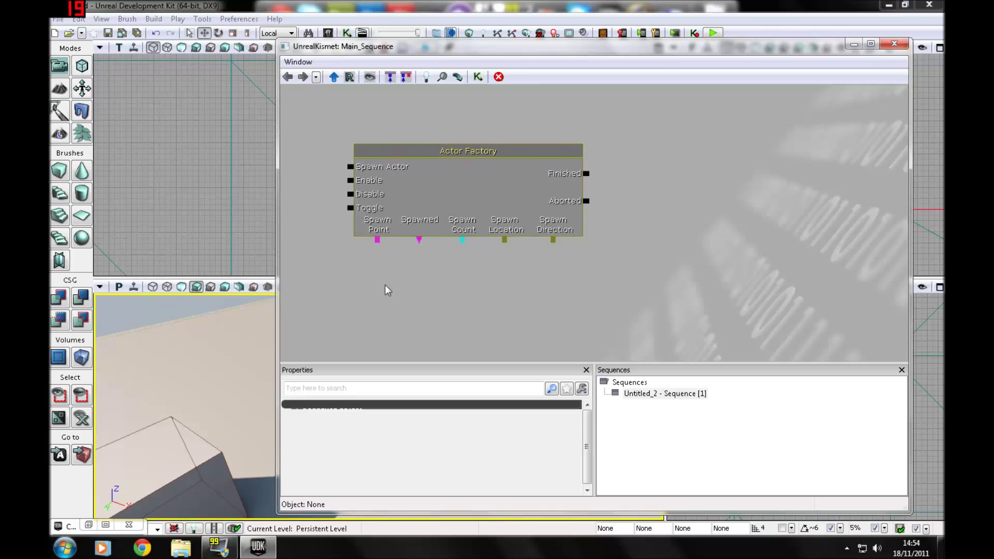
{"action": "right_click_drag", "start_coordinate": [228, 362], "coordinate": [270, 336]}
{"action": "left_click", "coordinate": [383, 157]}
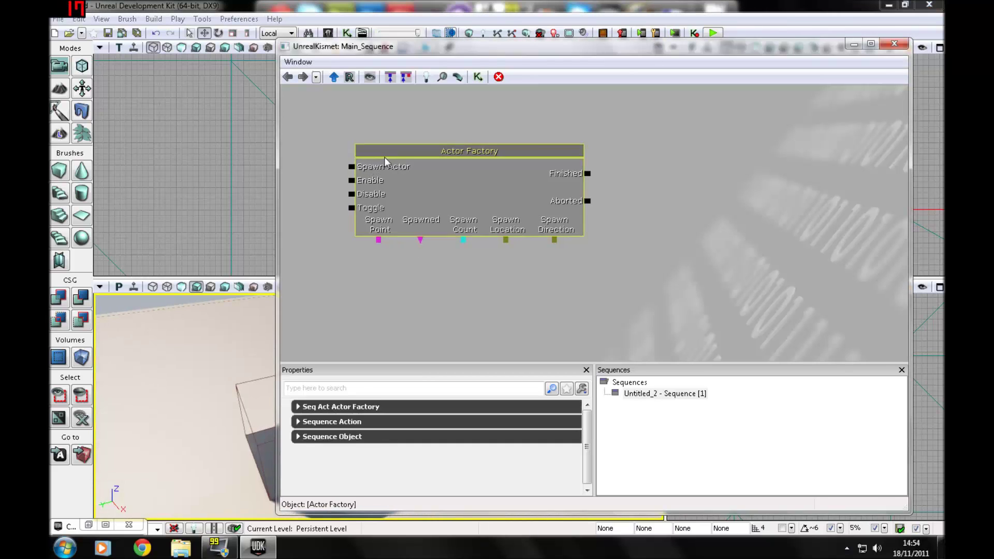
{"action": "left_click_drag", "start_coordinate": [384, 157], "coordinate": [539, 127]}
Step: Add a Trigger actor to the level floor in the perspective view
{"action": "right_click", "coordinate": [266, 161]}
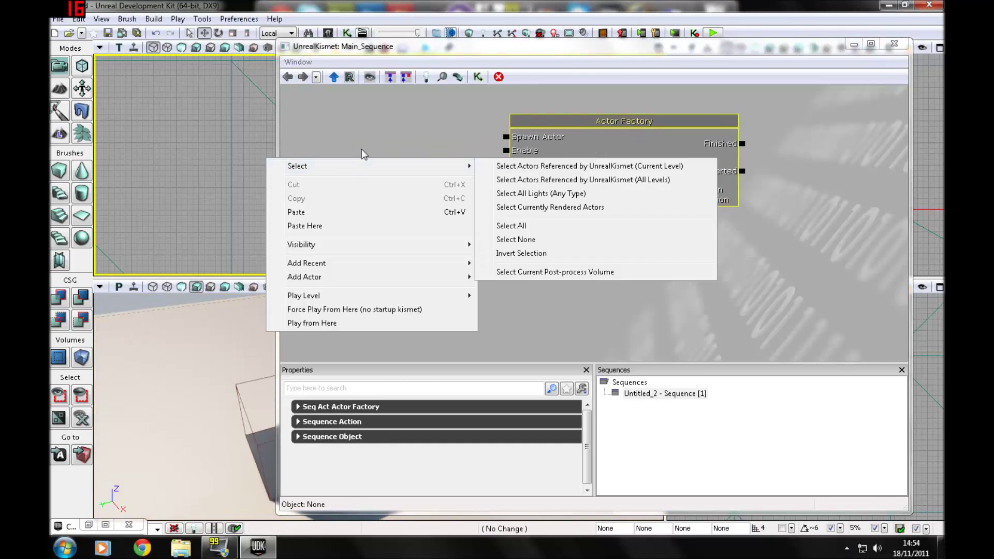
{"action": "right_click", "coordinate": [362, 145]}
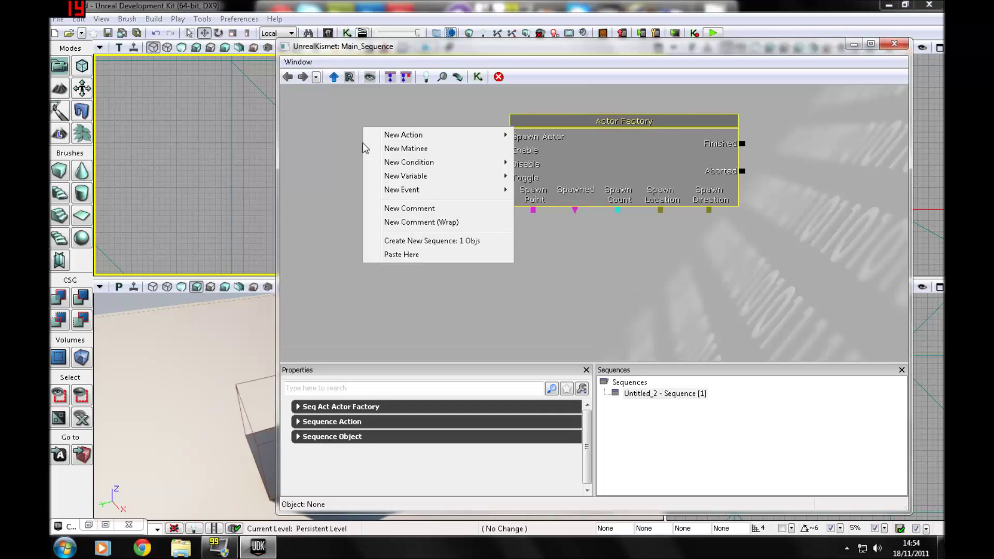
{"action": "right_click", "coordinate": [150, 451]}
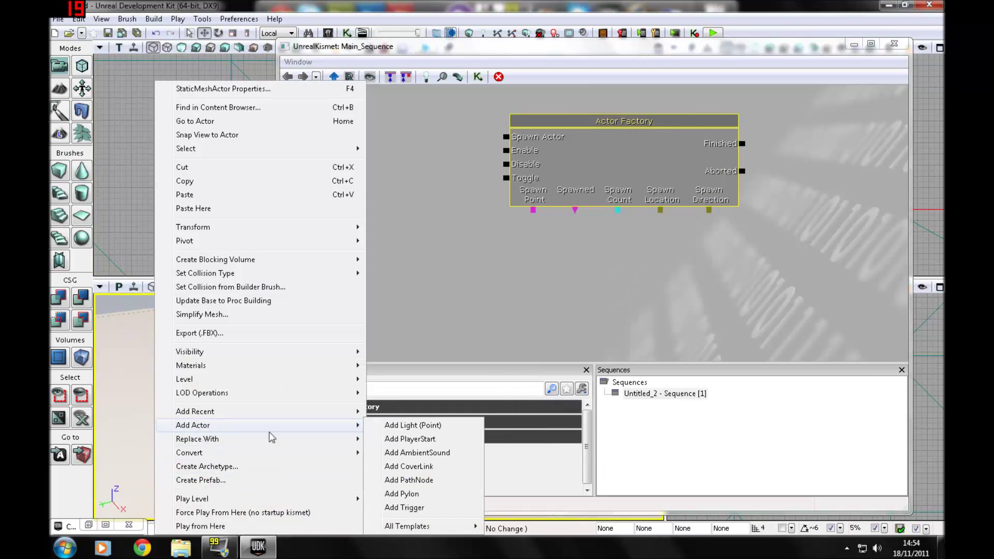
{"action": "left_click", "coordinate": [393, 507]}
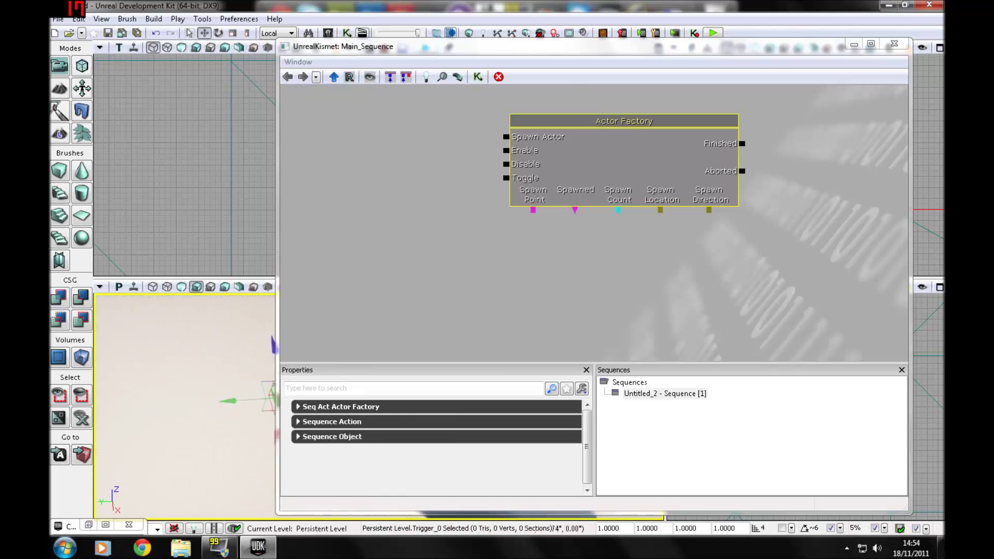
Step: Create a Used event from the selected trigger and connect its Used output to the Actor Factory's Spawn Actor input
{"action": "right_click", "coordinate": [403, 175]}
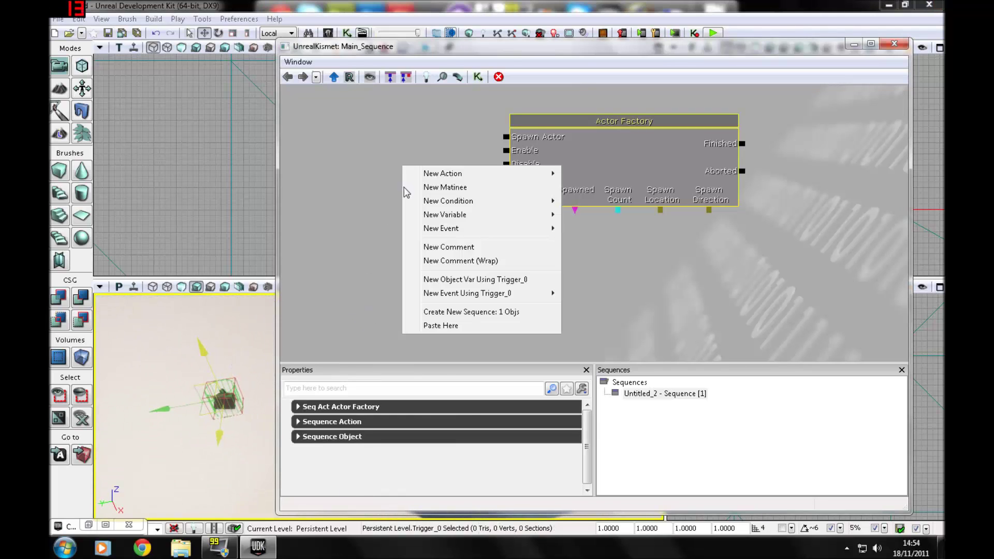
{"action": "mouse_move", "coordinate": [458, 293]}
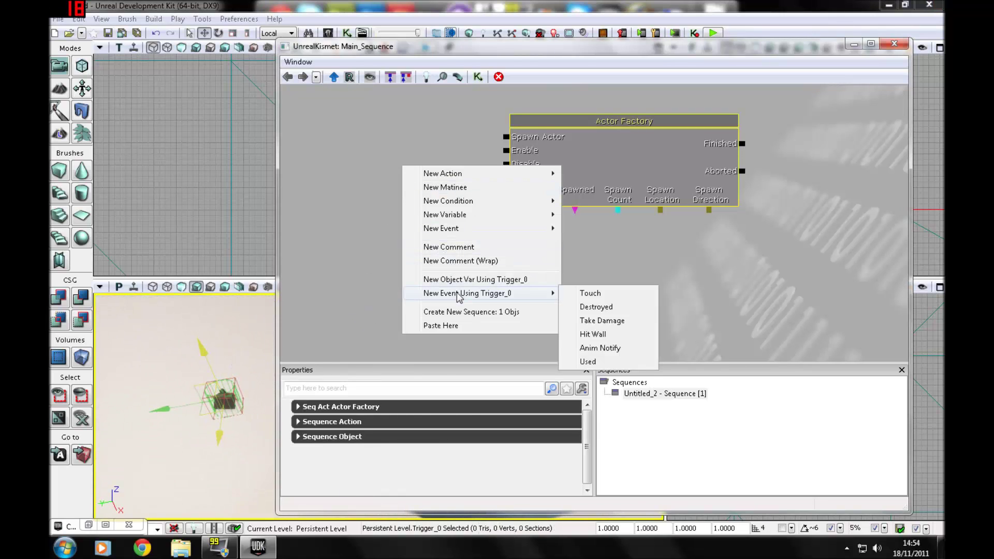
{"action": "left_click", "coordinate": [588, 361]}
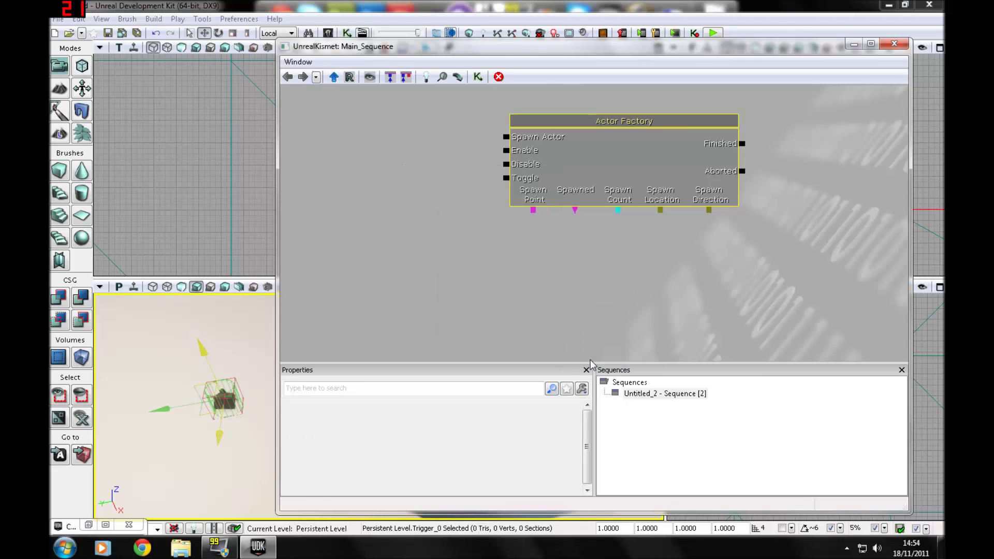
{"action": "left_click", "coordinate": [467, 186]}
{"action": "left_click_drag", "start_coordinate": [468, 186], "coordinate": [373, 122], "text": "ctrl"}
{"action": "left_click_drag", "start_coordinate": [382, 156], "coordinate": [506, 137]}
Step: Add a PlayerStart actor to the level floor near the trigger
{"action": "right_click", "coordinate": [568, 262]}
{"action": "left_click", "coordinate": [220, 398]}
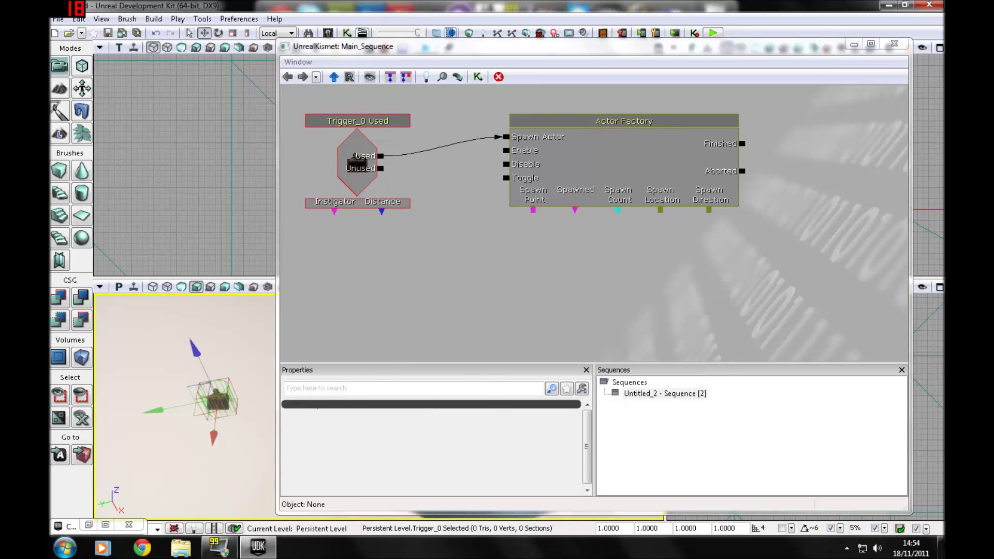
{"action": "right_click", "coordinate": [269, 446]}
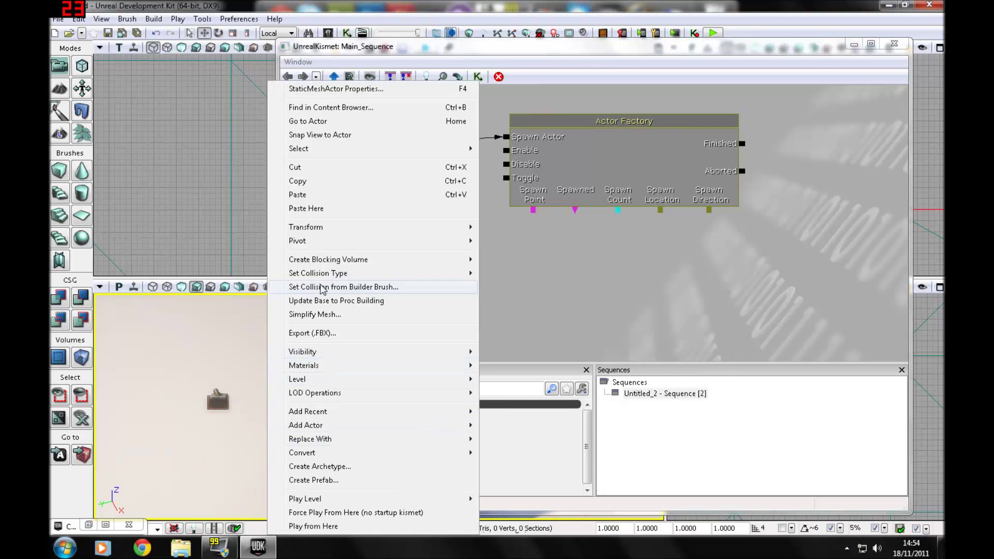
{"action": "mouse_move", "coordinate": [456, 425]}
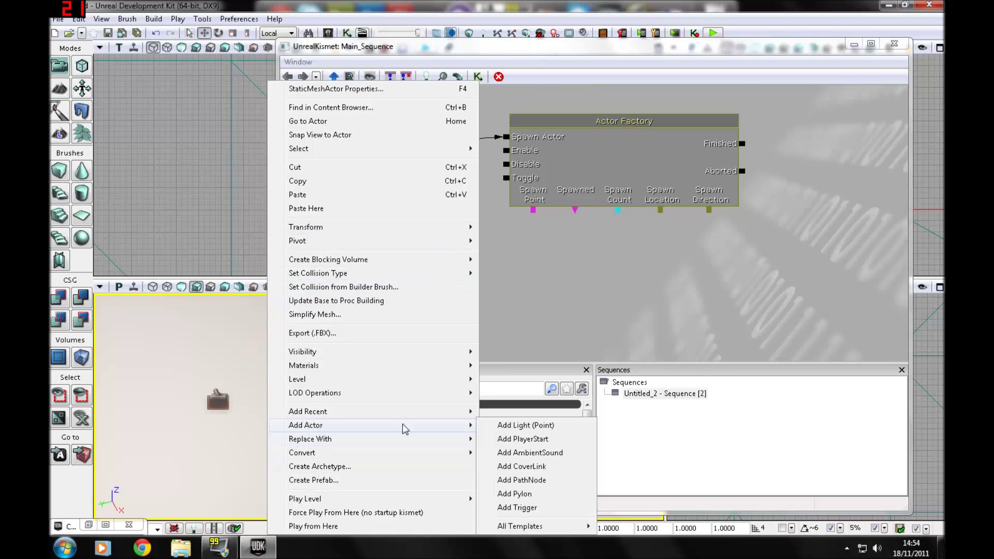
{"action": "left_click", "coordinate": [523, 439]}
Step: Create an object variable from the selected PlayerStart and link it to the Actor Factory's Spawned and Spawn Point connectors
{"action": "right_click", "coordinate": [535, 279]}
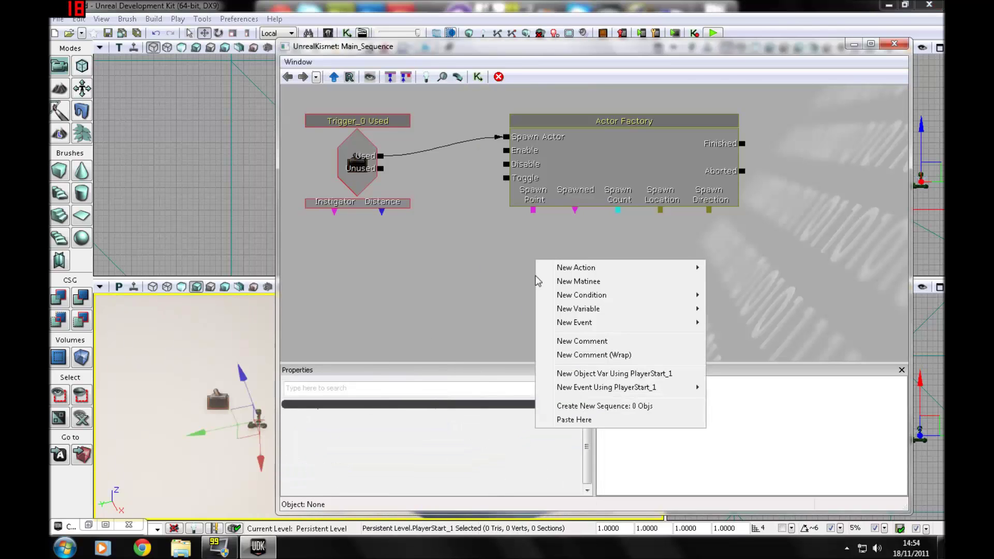
{"action": "mouse_move", "coordinate": [618, 388]}
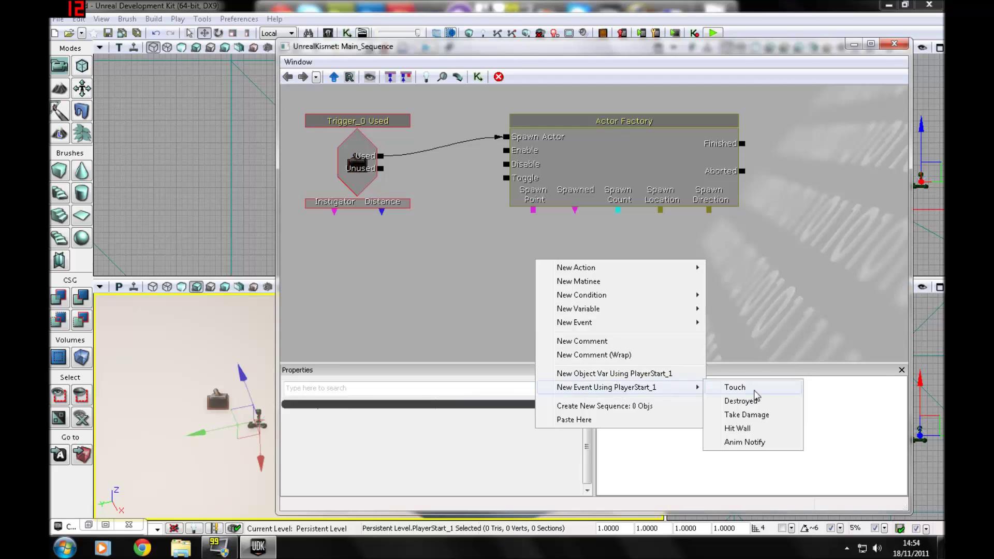
{"action": "left_click", "coordinate": [678, 375]}
{"action": "left_click", "coordinate": [579, 223]}
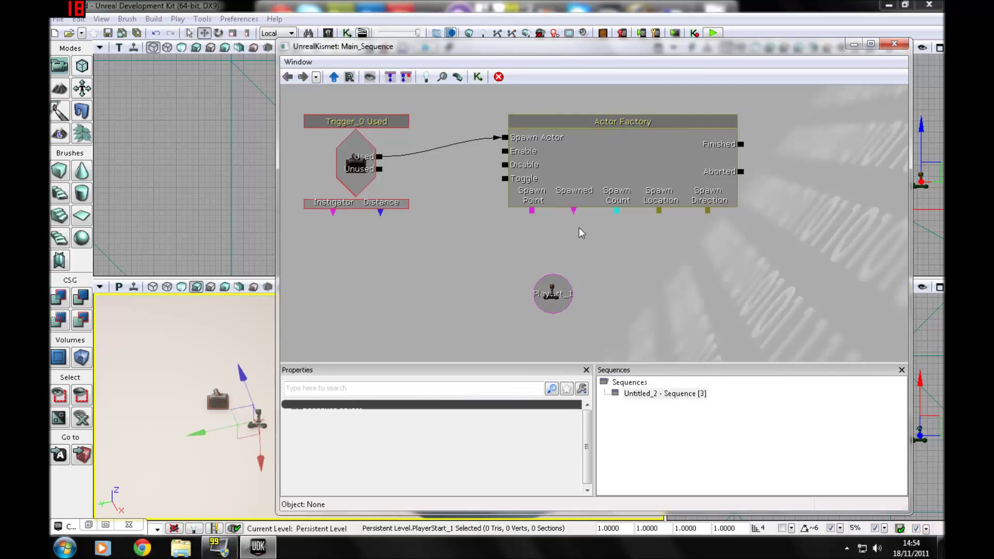
{"action": "left_click_drag", "start_coordinate": [573, 211], "coordinate": [564, 296]}
{"action": "left_click_drag", "start_coordinate": [533, 211], "coordinate": [551, 293]}
Step: Delete the PlayerStart variable, the Actor Factory node and the trigger's Used event from the sequence
{"action": "left_click_drag", "start_coordinate": [574, 221], "coordinate": [574, 257]}
{"action": "left_click", "coordinate": [557, 316]}
{"action": "left_click", "coordinate": [583, 268]}
{"action": "left_click", "coordinate": [557, 310]}
{"action": "key", "text": "Delete"}
{"action": "key", "text": "Delete"}
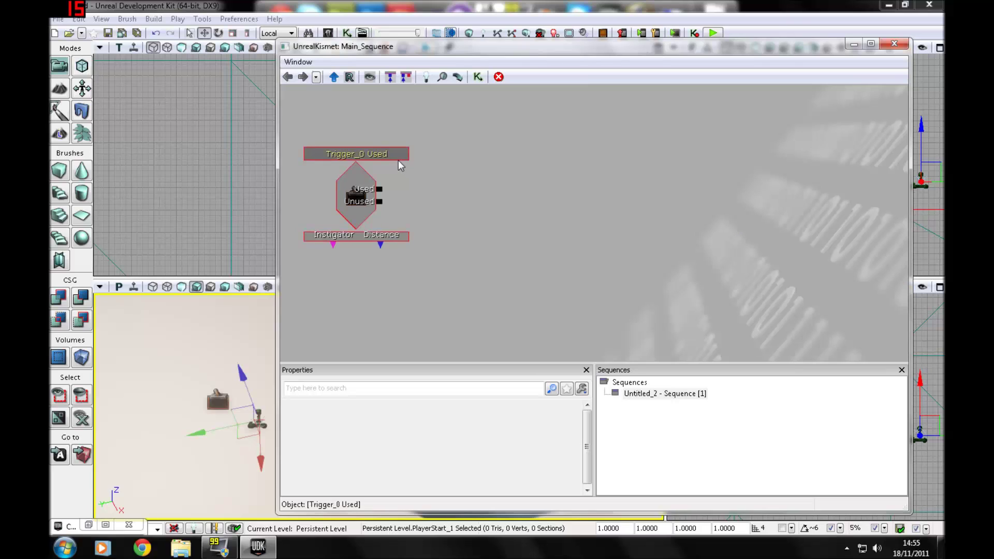
{"action": "left_click", "coordinate": [399, 160]}
{"action": "key", "text": "Delete"}
Step: Add a Teleport action to the sequence and move it toward the middle of the graph
{"action": "right_click", "coordinate": [394, 161]}
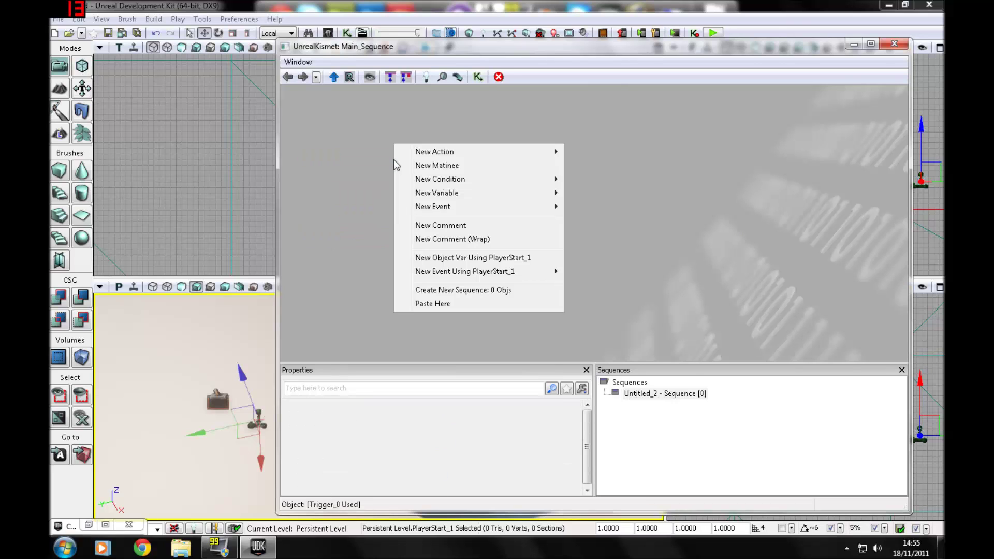
{"action": "mouse_move", "coordinate": [435, 151]}
{"action": "mouse_move", "coordinate": [624, 155]}
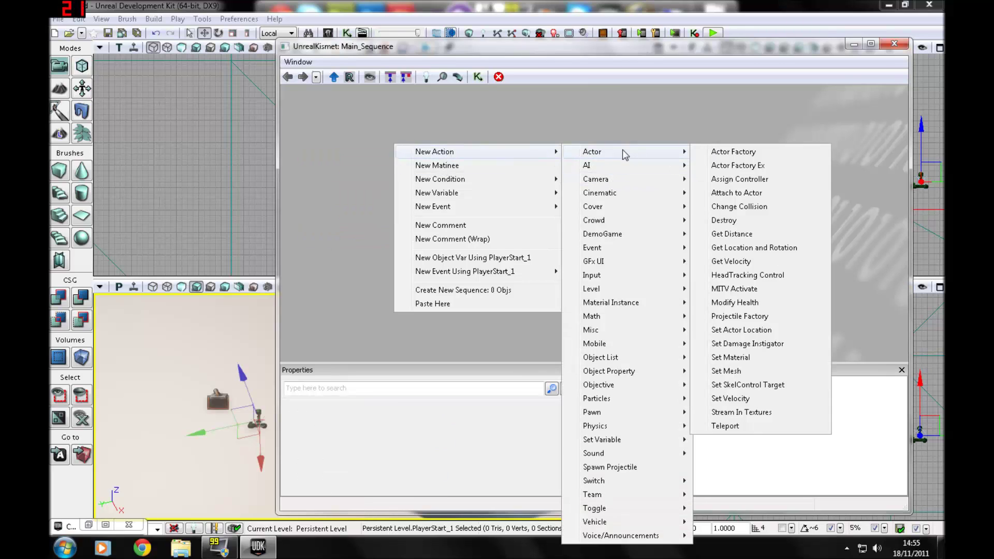
{"action": "left_click", "coordinate": [732, 428]}
{"action": "left_click_drag", "start_coordinate": [416, 166], "coordinate": [545, 153], "text": "ctrl"}
Step: Add a Player variable, place it in front of the Teleport node and turn off its All Players option
{"action": "right_click", "coordinate": [428, 212]}
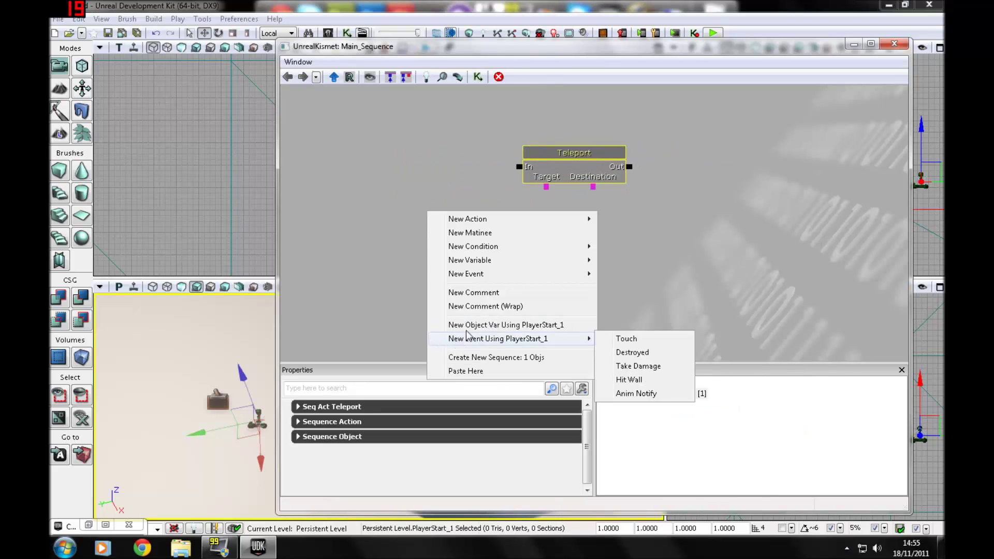
{"action": "right_click", "coordinate": [389, 203]}
{"action": "mouse_move", "coordinate": [466, 251]}
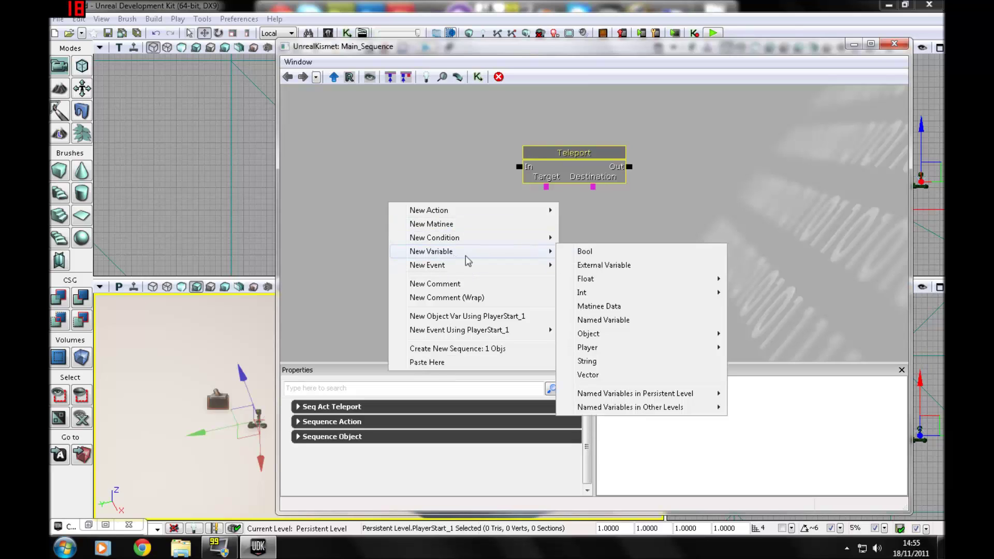
{"action": "mouse_move", "coordinate": [719, 348]}
{"action": "left_click", "coordinate": [752, 350]}
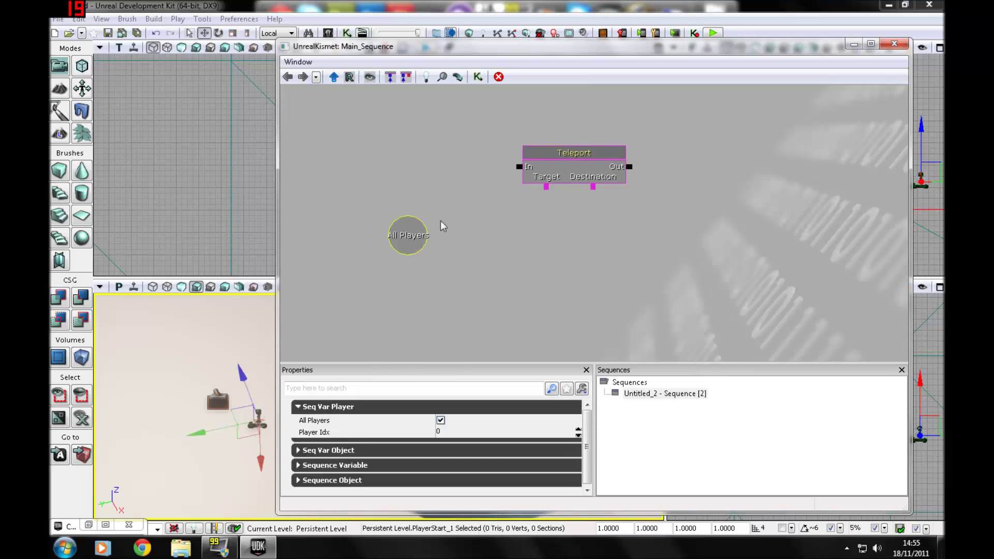
{"action": "left_click_drag", "start_coordinate": [414, 226], "coordinate": [405, 164]}
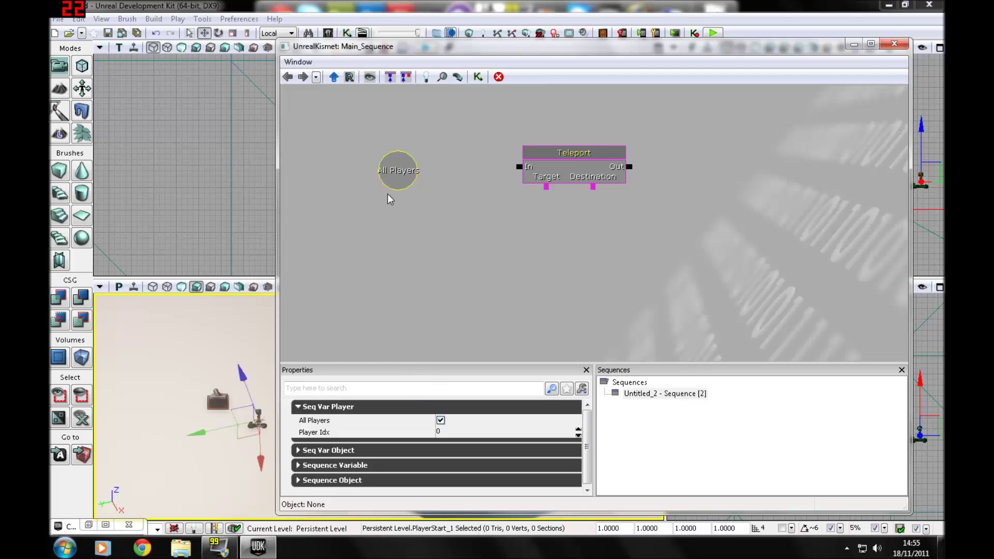
{"action": "left_click", "coordinate": [441, 420]}
Step: Set the Player variable's Player Idx to 1, place it below the Teleport node and link it to Teleport's Target
{"action": "left_click", "coordinate": [449, 432]}
{"action": "type", "text": "1"}
{"action": "key", "text": "Return"}
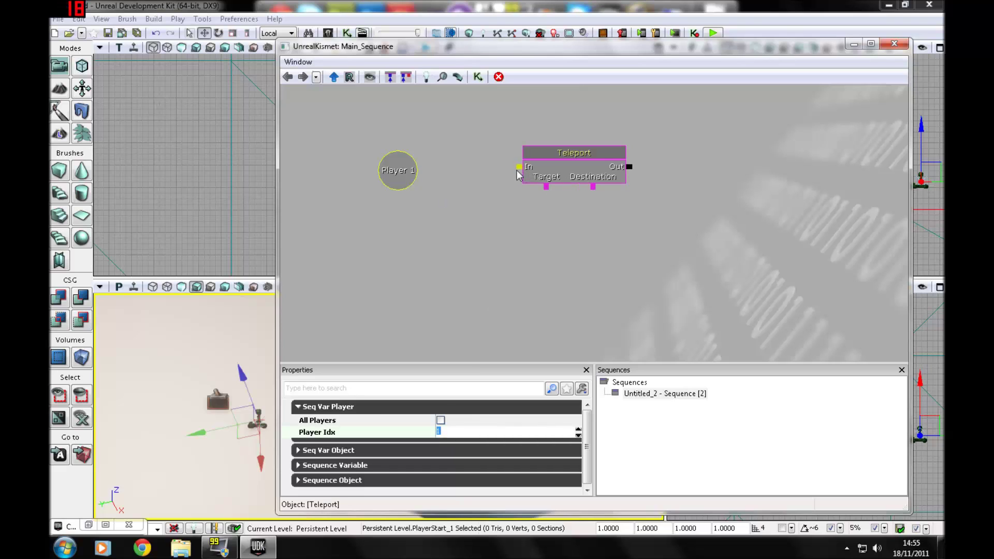
{"action": "left_click", "coordinate": [510, 173]}
{"action": "left_click", "coordinate": [400, 173]}
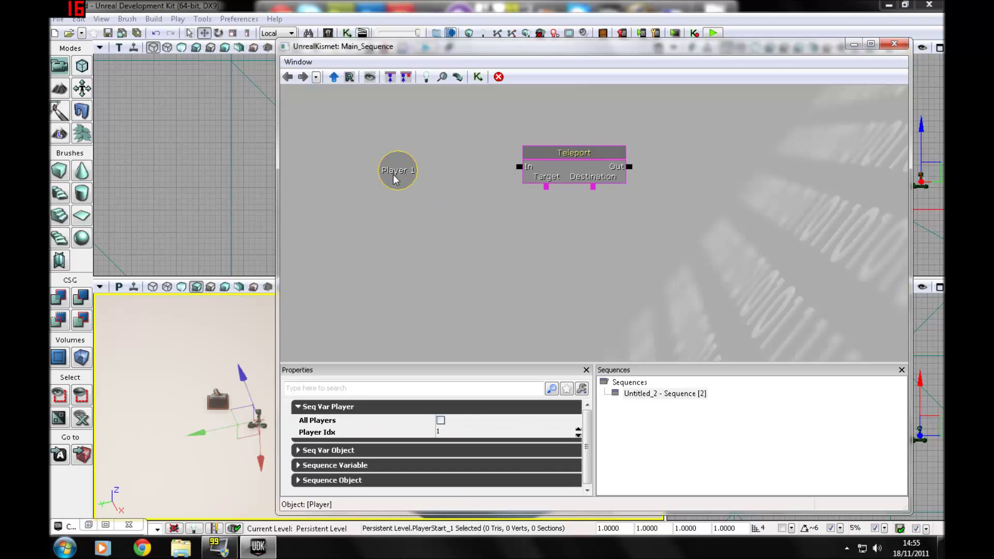
{"action": "left_click_drag", "start_coordinate": [393, 180], "coordinate": [538, 244]}
{"action": "left_click", "coordinate": [571, 201]}
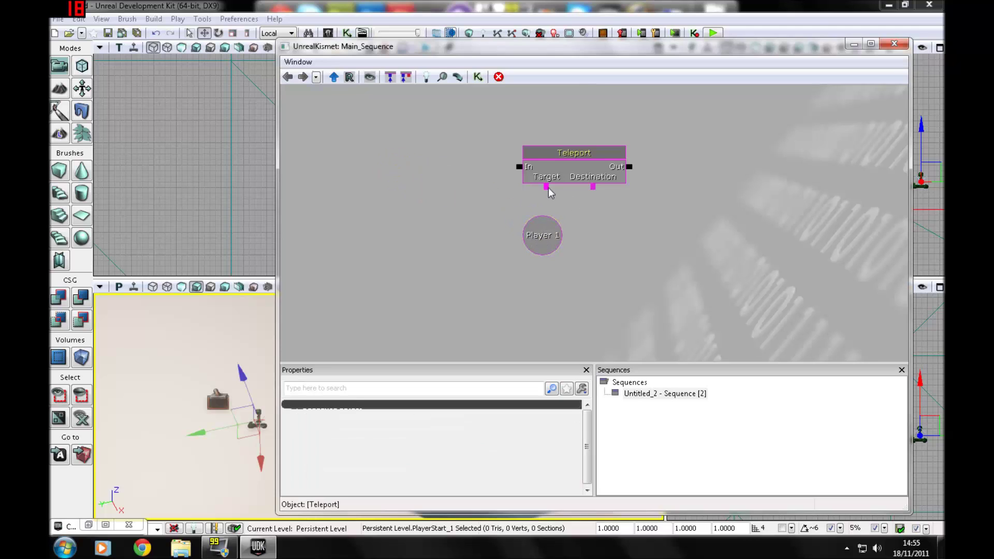
{"action": "left_click_drag", "start_coordinate": [547, 186], "coordinate": [545, 229]}
Step: Add a Level Loaded event in front of Teleport and link its Loaded and Visible output to Teleport's In
{"action": "right_click", "coordinate": [422, 175]}
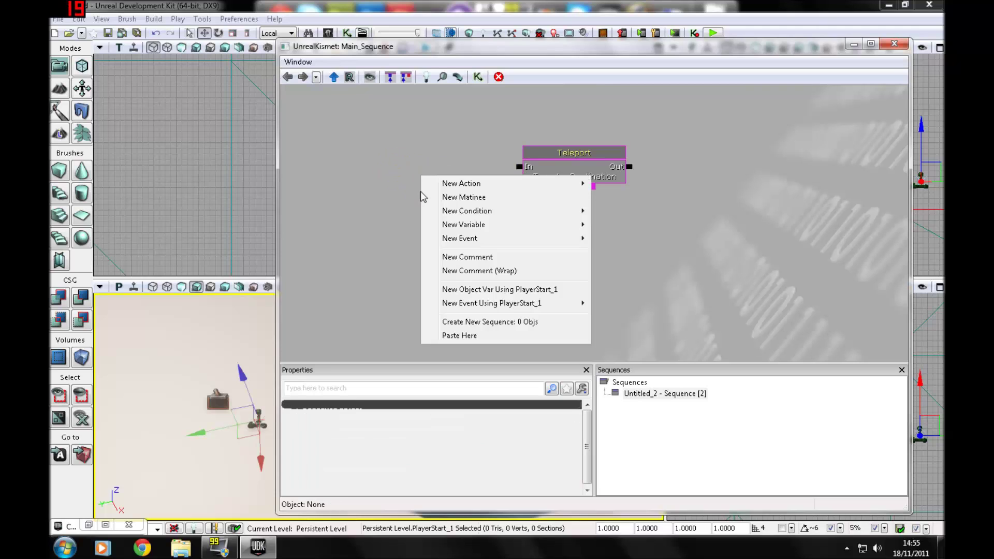
{"action": "mouse_move", "coordinate": [476, 241]}
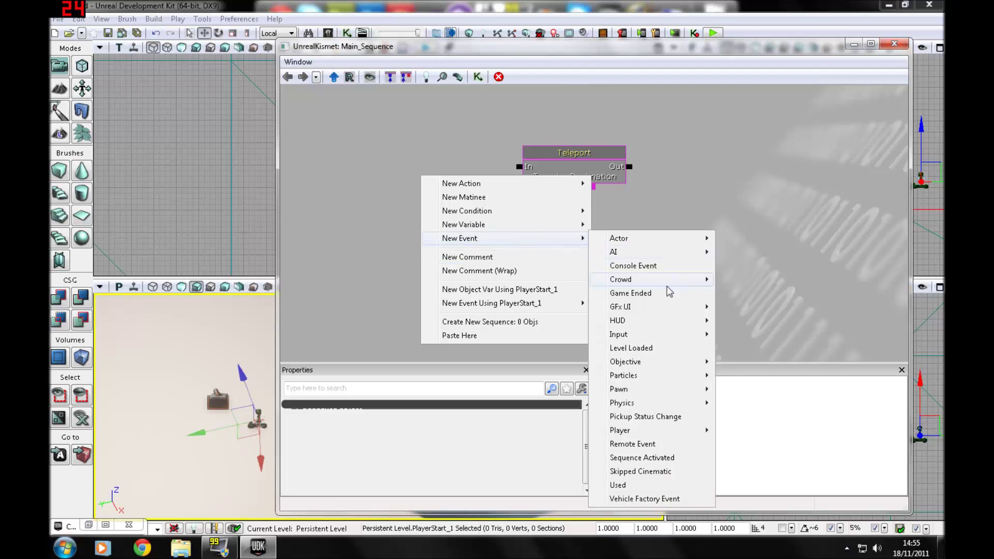
{"action": "left_click", "coordinate": [630, 348]}
{"action": "left_click_drag", "start_coordinate": [451, 192], "coordinate": [398, 113]}
{"action": "left_click", "coordinate": [473, 164]}
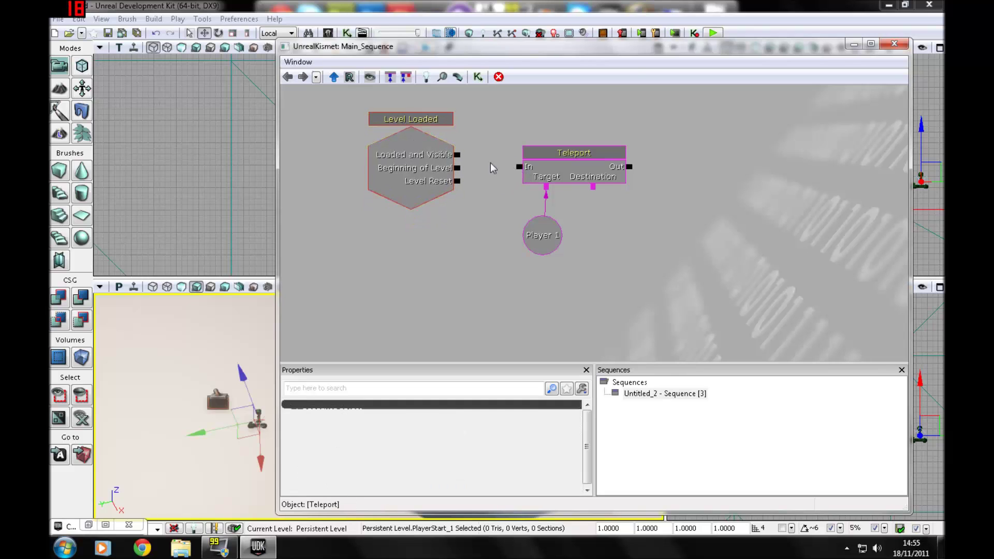
{"action": "left_click_drag", "start_coordinate": [457, 154], "coordinate": [519, 166]}
{"action": "left_click_drag", "start_coordinate": [629, 167], "coordinate": [682, 145]}
{"action": "left_click", "coordinate": [629, 168]}
{"action": "left_click_drag", "start_coordinate": [628, 168], "coordinate": [673, 152]}
{"action": "left_click_drag", "start_coordinate": [729, 131], "coordinate": [662, 153]}
{"action": "left_click", "coordinate": [591, 186]}
{"action": "left_click", "coordinate": [598, 226]}
Step: Delete the Level Loaded event, the Teleport node and the Player variable from the sequence
{"action": "left_click", "coordinate": [451, 116]}
{"action": "key", "text": "Delete"}
{"action": "left_click", "coordinate": [578, 149]}
{"action": "key", "text": "Delete"}
{"action": "left_click", "coordinate": [548, 220]}
{"action": "key", "text": "Delete"}
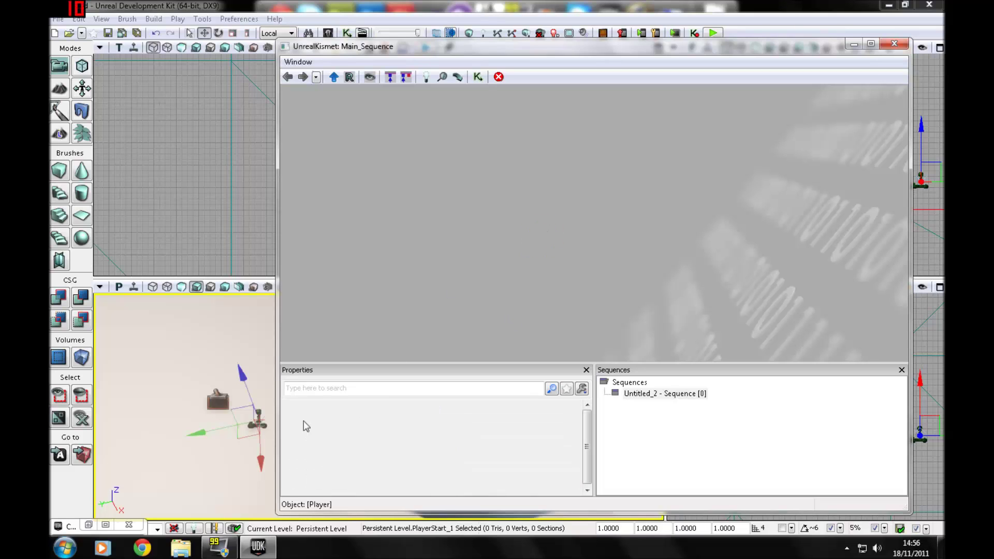
Step: Add a Camera Shake action to the empty sequence and move it to the upper middle of the graph
{"action": "right_click", "coordinate": [454, 259]}
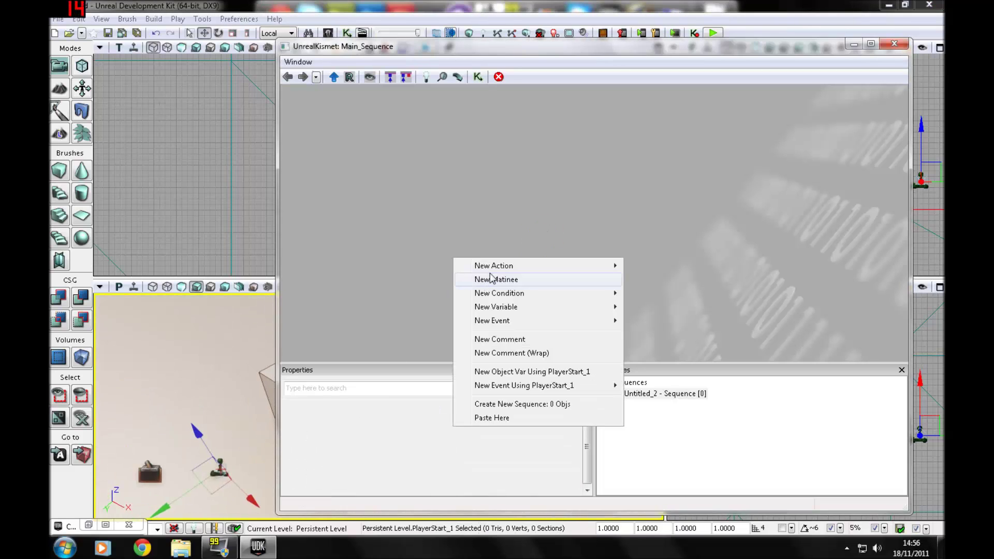
{"action": "mouse_move", "coordinate": [567, 272]}
{"action": "mouse_move", "coordinate": [669, 172]}
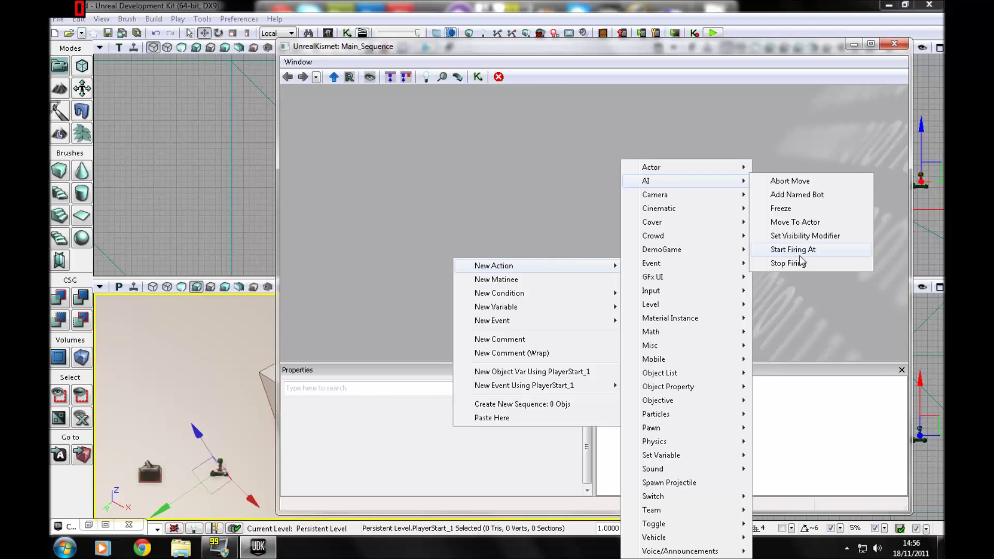
{"action": "mouse_move", "coordinate": [660, 196]}
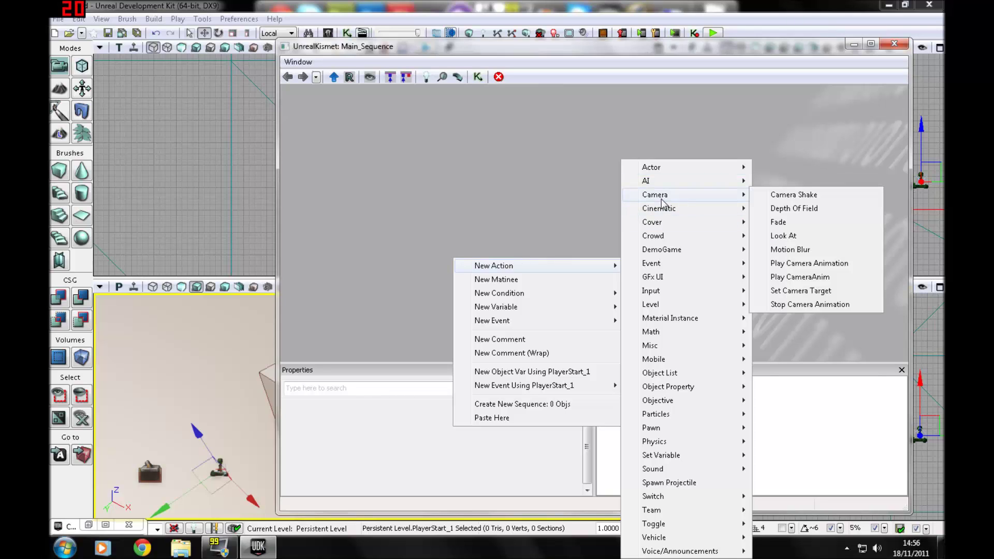
{"action": "left_click", "coordinate": [806, 199]}
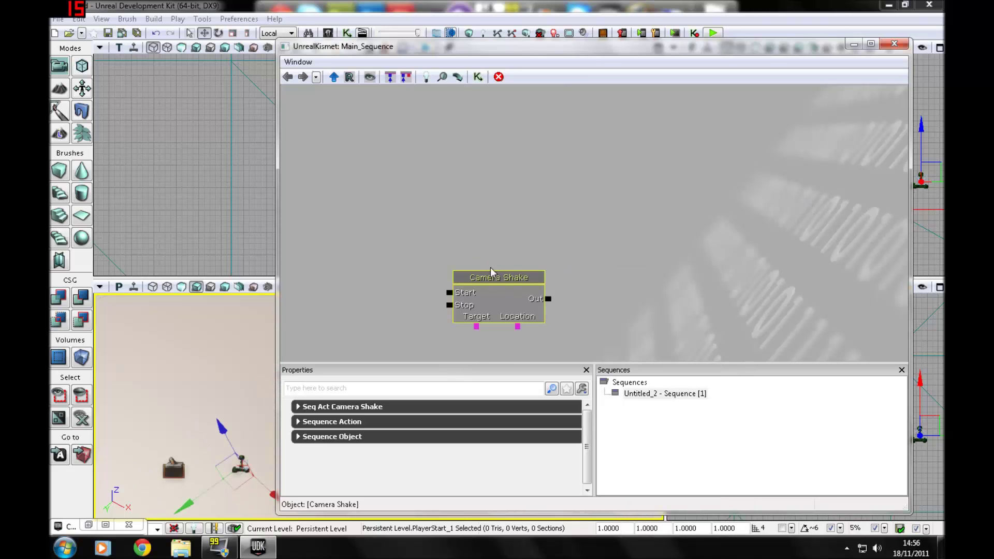
{"action": "left_click_drag", "start_coordinate": [483, 273], "coordinate": [632, 183]}
Step: Add a Level Loaded event in front of Camera Shake and link its Loaded and Visible output to Camera Shake's Start
{"action": "right_click", "coordinate": [373, 179]}
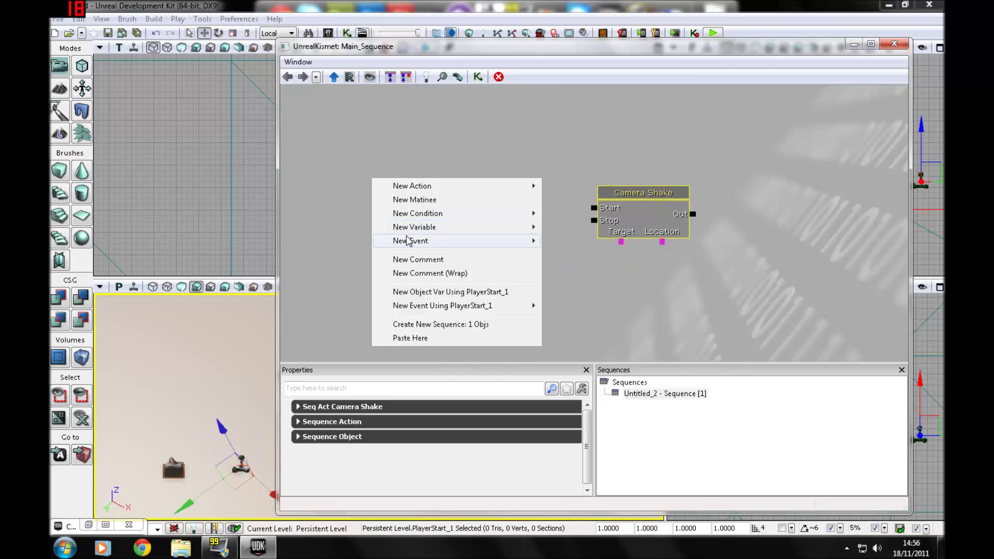
{"action": "mouse_move", "coordinate": [422, 240]}
{"action": "left_click", "coordinate": [581, 350]}
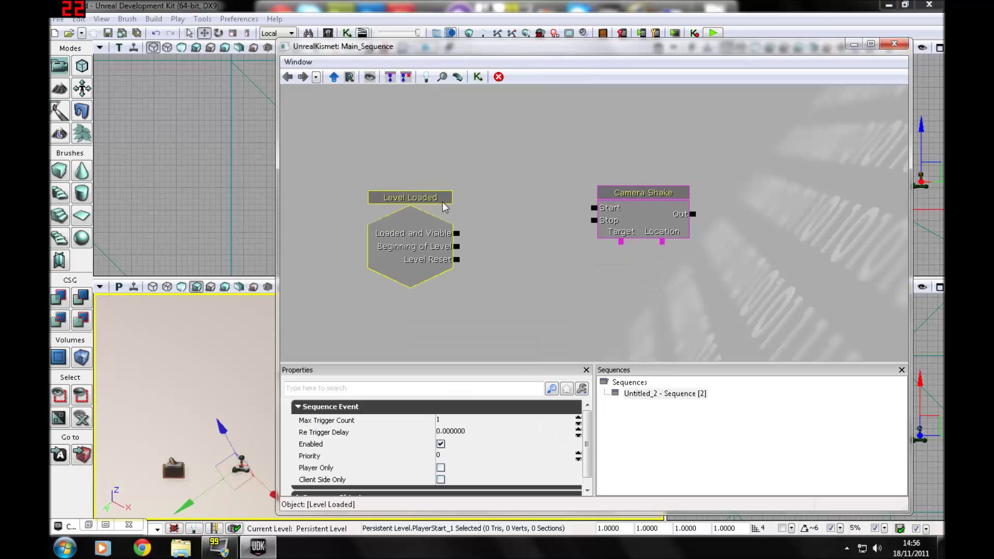
{"action": "left_click_drag", "start_coordinate": [443, 201], "coordinate": [403, 156]}
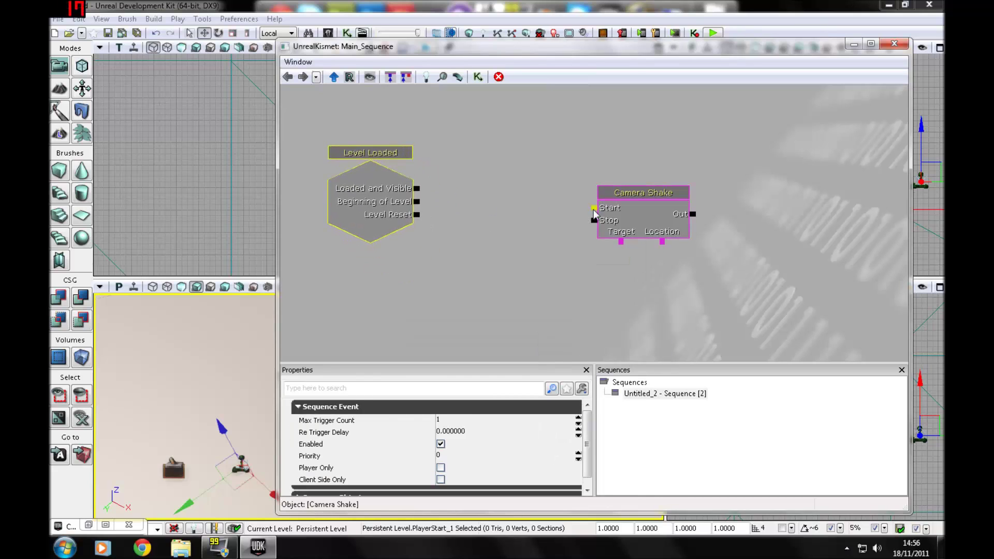
{"action": "left_click_drag", "start_coordinate": [593, 209], "coordinate": [422, 190]}
Step: Add a Player variable set to all players below Camera Shake and link it to Camera Shake's Target
{"action": "right_click", "coordinate": [441, 268]}
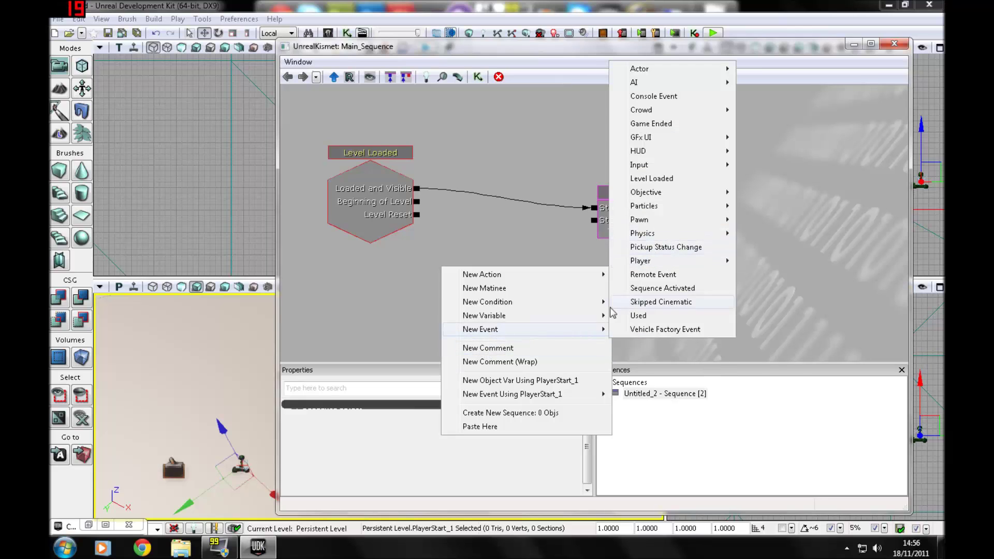
{"action": "mouse_move", "coordinate": [551, 315]}
{"action": "mouse_move", "coordinate": [659, 409]}
{"action": "left_click", "coordinate": [799, 413]}
{"action": "left_click_drag", "start_coordinate": [457, 300], "coordinate": [596, 295]}
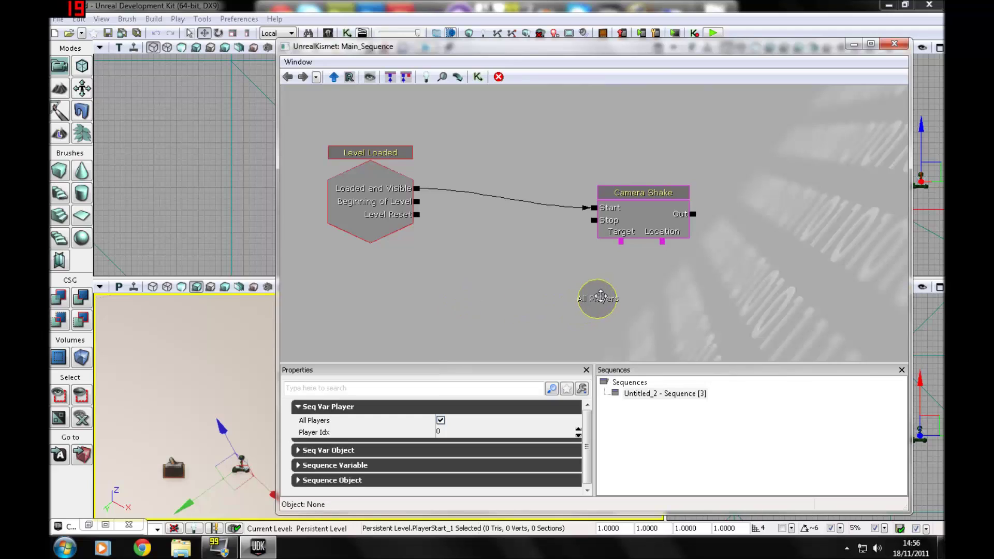
{"action": "left_click_drag", "start_coordinate": [621, 241], "coordinate": [592, 297]}
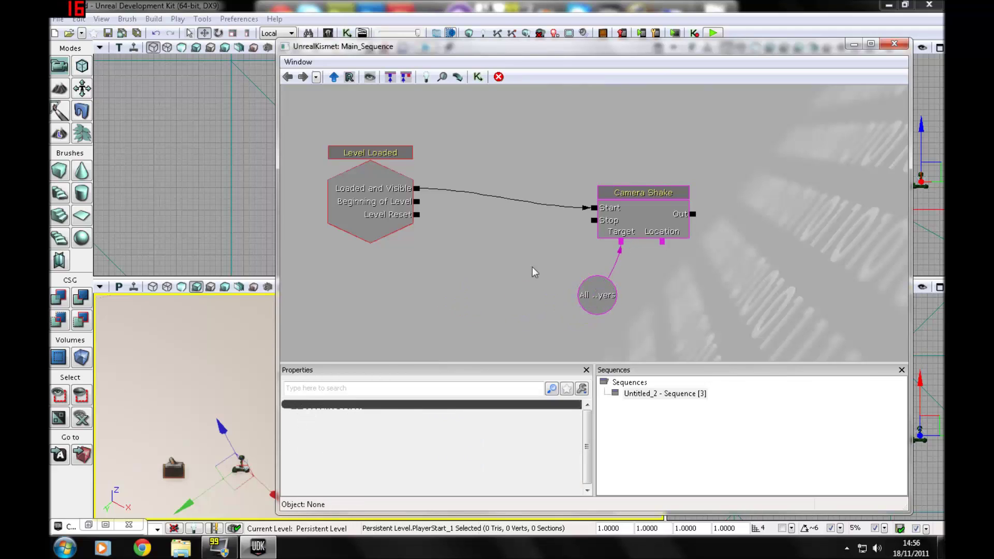
{"action": "left_click", "coordinate": [638, 193]}
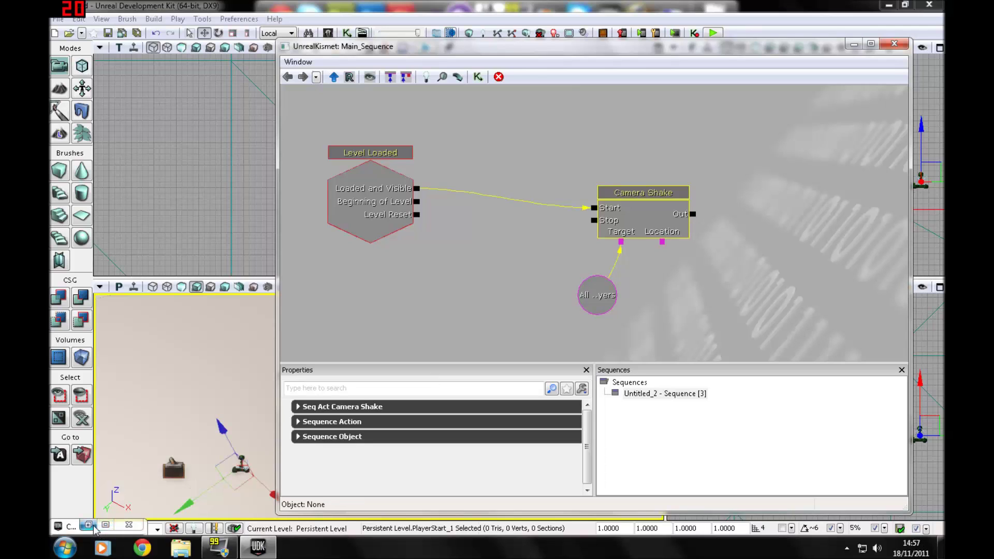
{"action": "left_click", "coordinate": [695, 221]}
Step: Add a Play Sound action after Camera Shake and link Camera Shake's Out to its Play input
{"action": "right_click", "coordinate": [690, 252]}
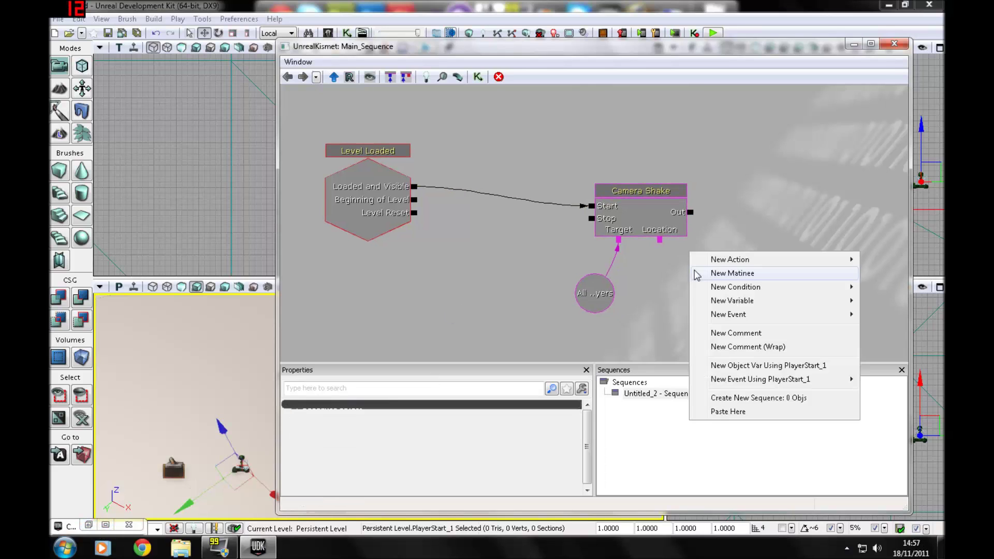
{"action": "mouse_move", "coordinate": [744, 300]}
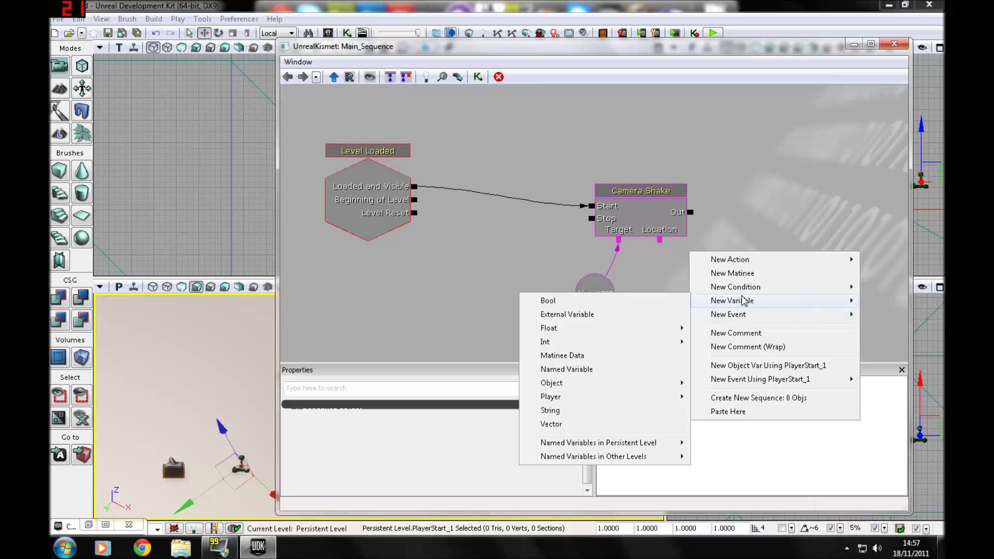
{"action": "mouse_move", "coordinate": [743, 258]}
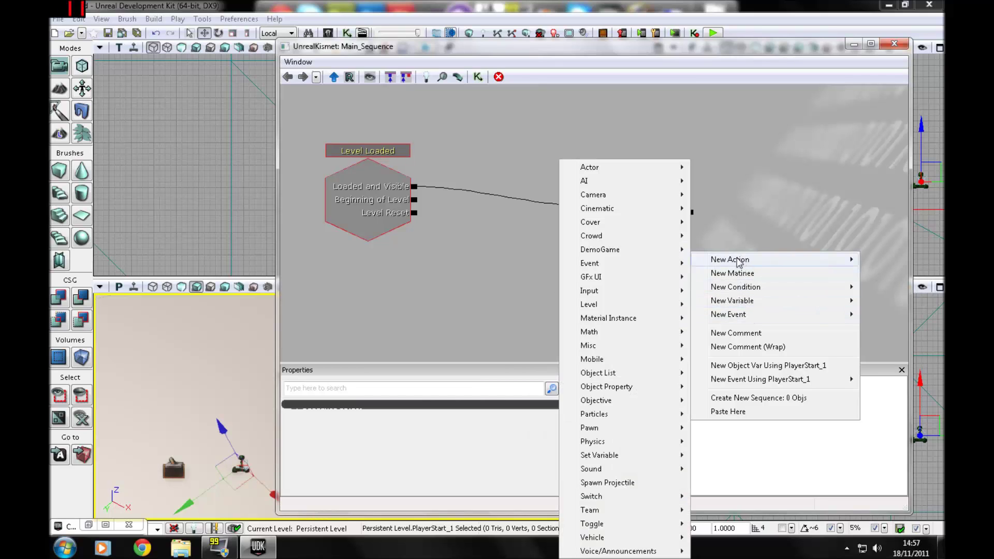
{"action": "mouse_move", "coordinate": [608, 468]}
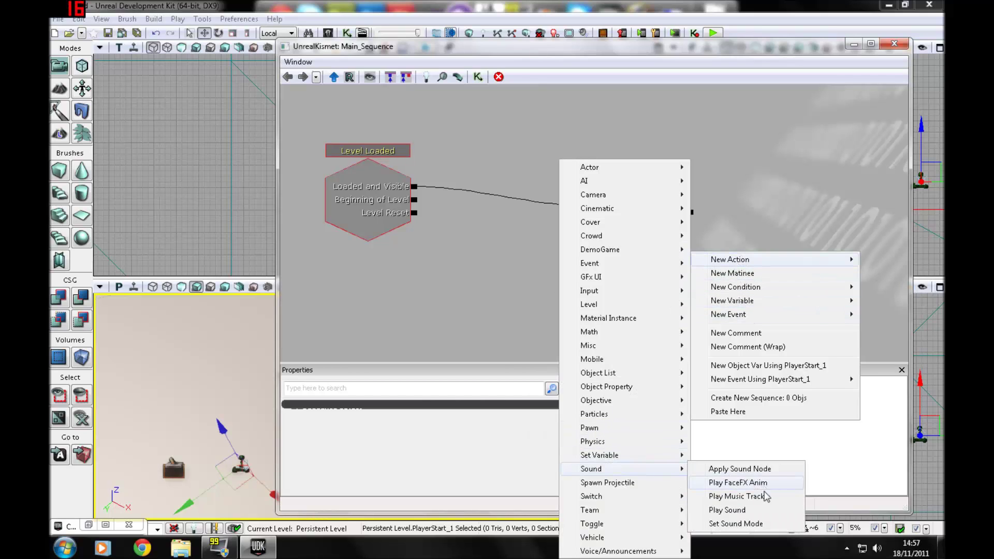
{"action": "left_click", "coordinate": [757, 509]}
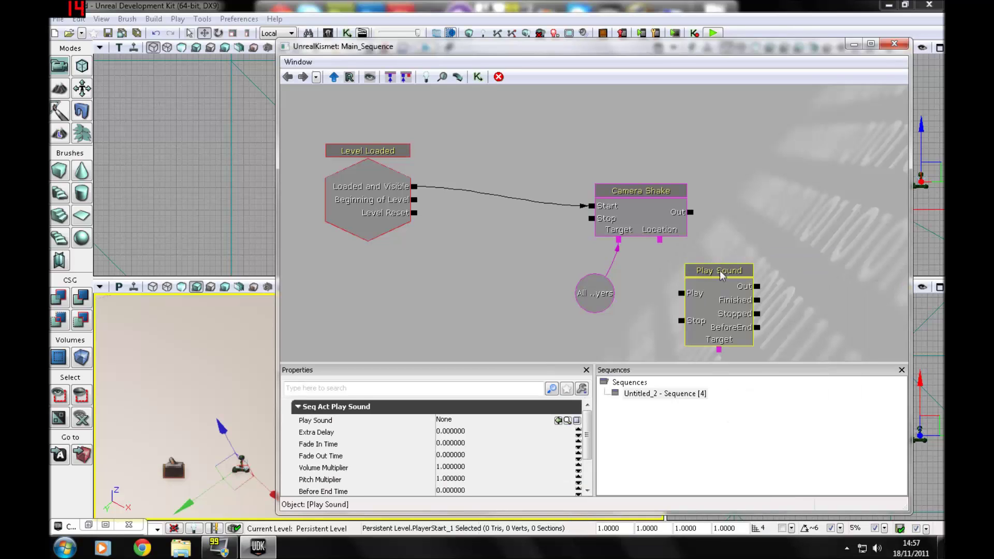
{"action": "left_click_drag", "start_coordinate": [721, 274], "coordinate": [693, 214]}
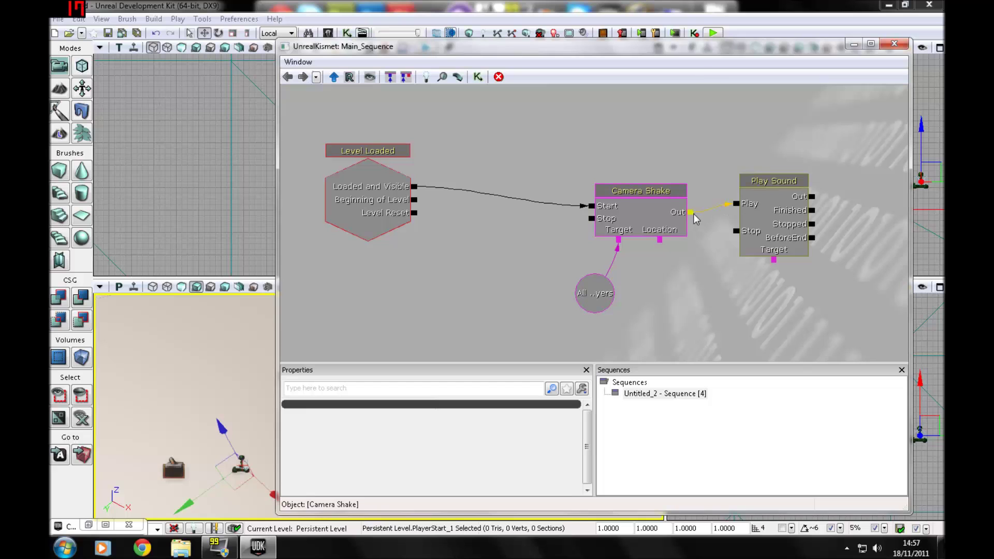
Step: Filter the Content Browser assets to Sound Cues and select A_Character_BodyImpact_BodyFall_Cue
{"action": "left_click", "coordinate": [345, 34]}
{"action": "left_click", "coordinate": [88, 524]}
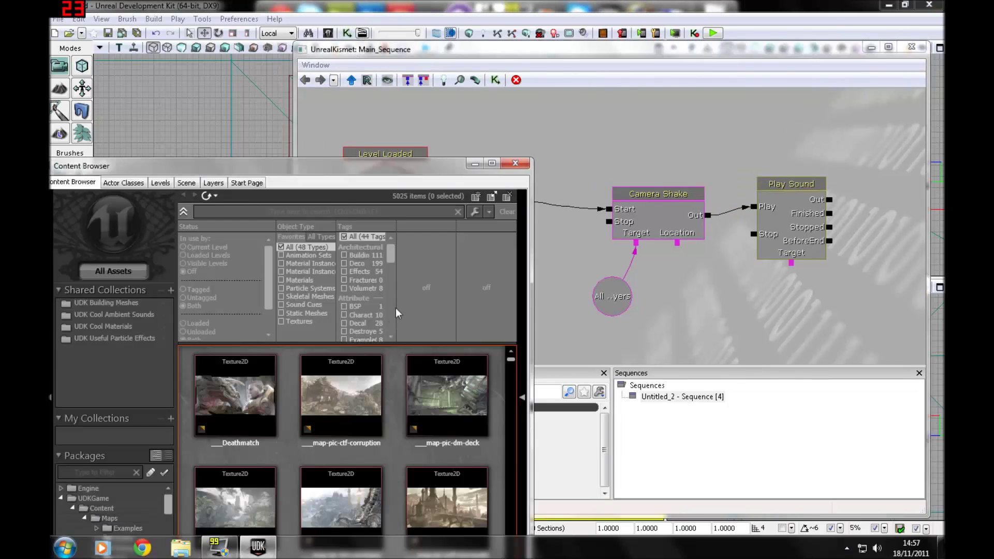
{"action": "left_click", "coordinate": [312, 305]}
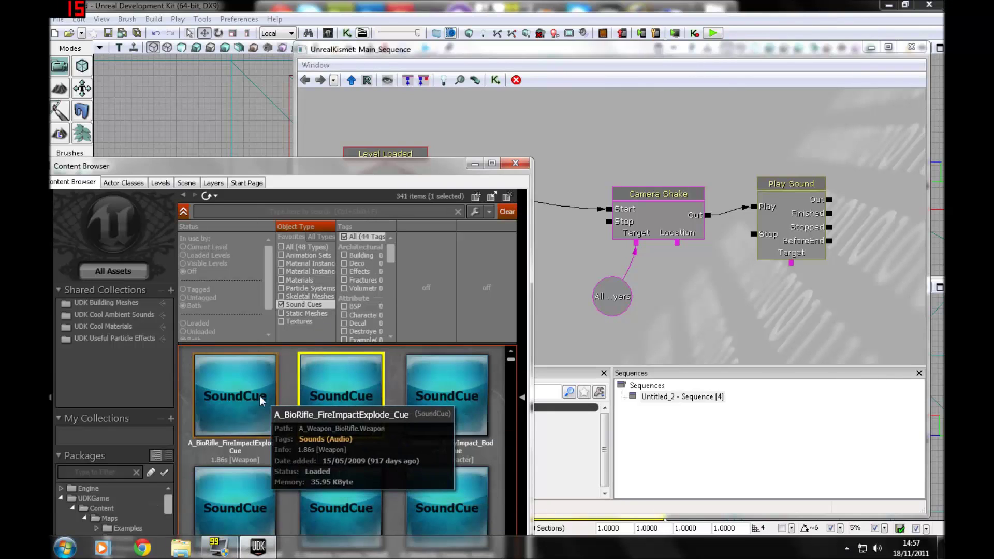
{"action": "left_click", "coordinate": [259, 395]}
{"action": "left_click", "coordinate": [469, 395]}
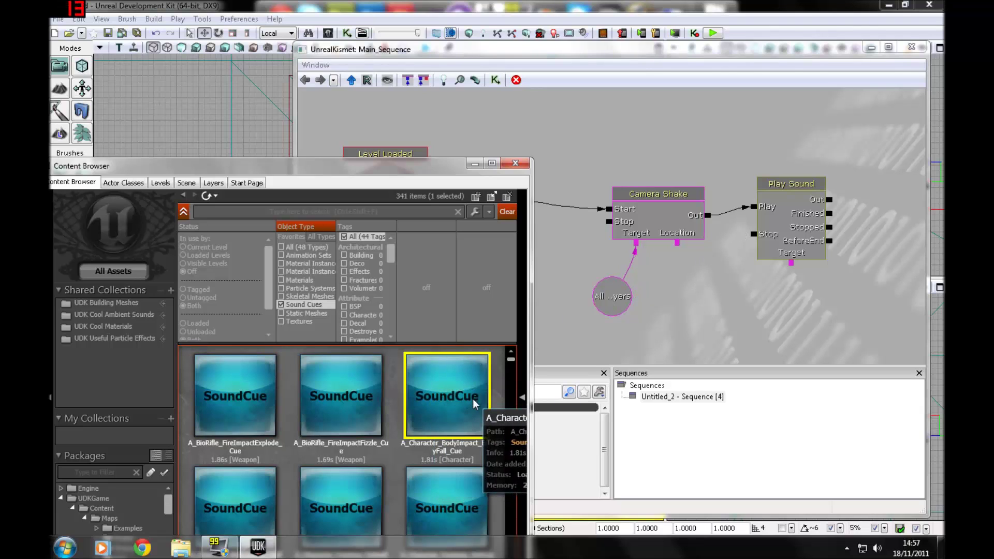
Step: Assign the sound cue selected in the Content Browser as the Play Sound node's sound
{"action": "left_click", "coordinate": [797, 187]}
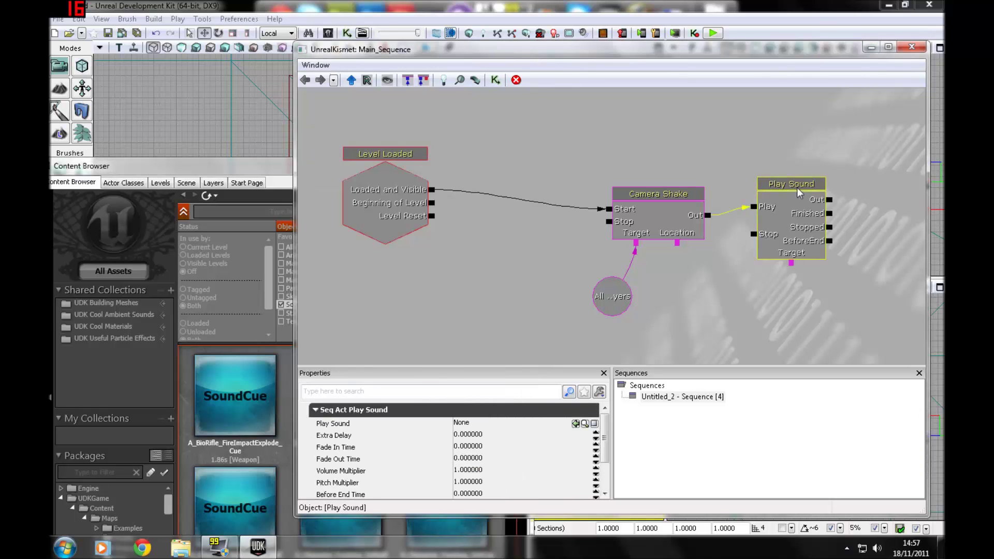
{"action": "left_click_drag", "start_coordinate": [382, 47], "coordinate": [346, 37]}
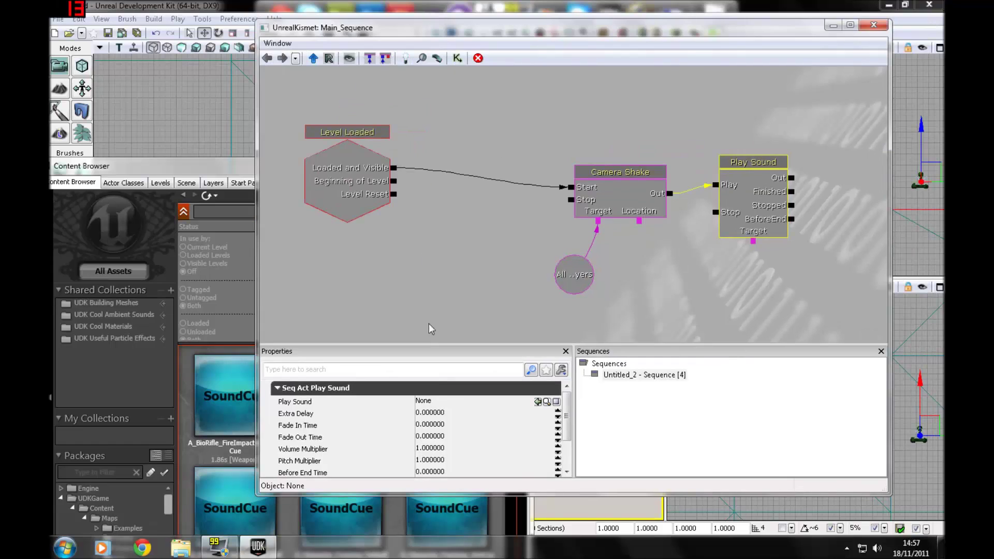
{"action": "left_click", "coordinate": [537, 401]}
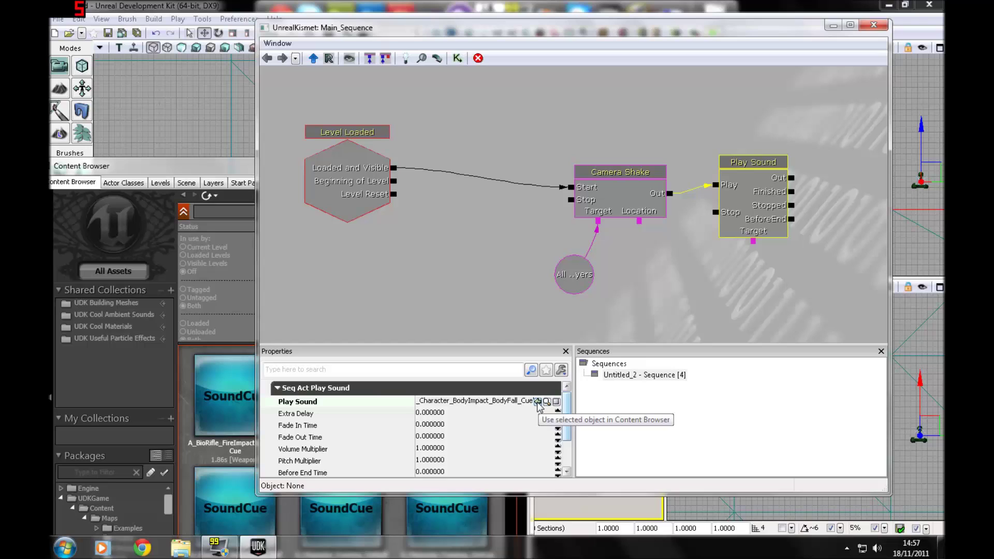
{"action": "left_click_drag", "start_coordinate": [791, 182], "coordinate": [805, 141]}
{"action": "left_click_drag", "start_coordinate": [766, 112], "coordinate": [717, 147]}
{"action": "left_click_drag", "start_coordinate": [702, 185], "coordinate": [778, 179]}
{"action": "right_click", "coordinate": [778, 183]}
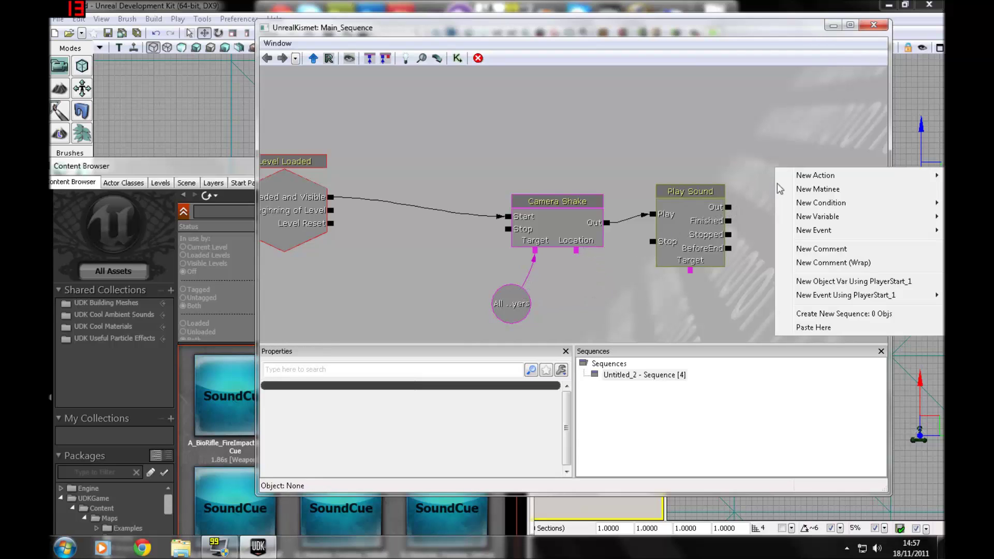
{"action": "mouse_move", "coordinate": [831, 180]}
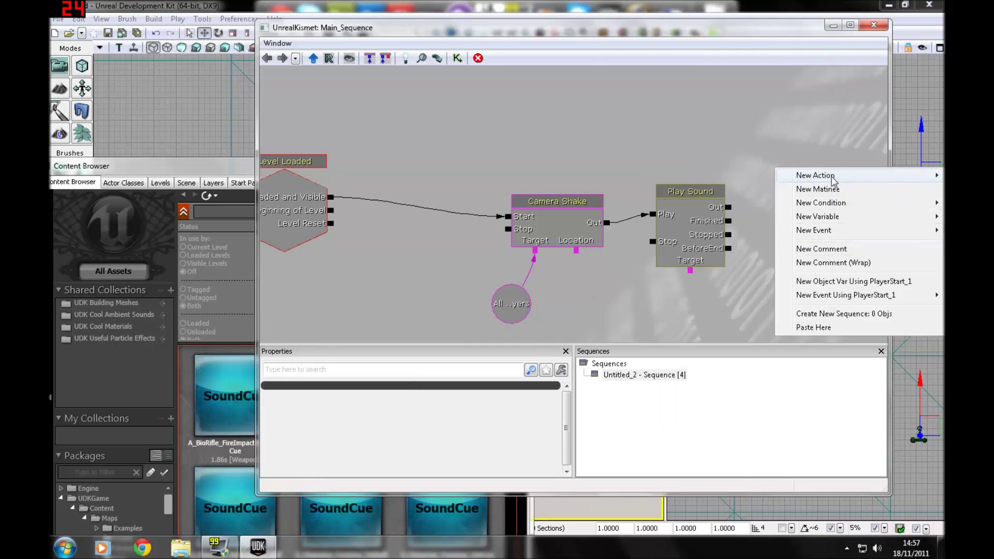
{"action": "left_click", "coordinate": [812, 127]}
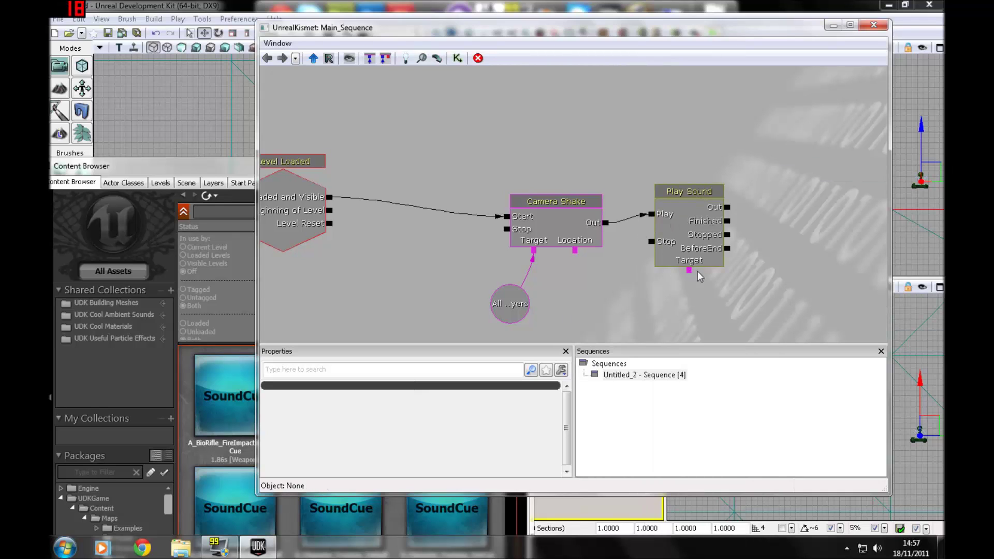
Step: Link Play Sound's Target to the existing All Players variable and place a copy of that variable below Play Sound
{"action": "left_click_drag", "start_coordinate": [689, 270], "coordinate": [513, 309]}
{"action": "left_click", "coordinate": [511, 306]}
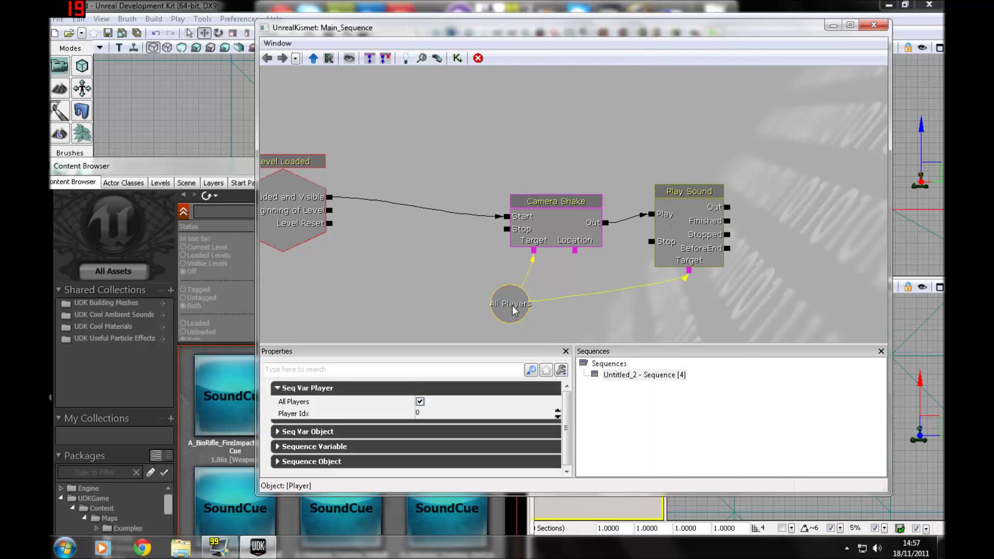
{"action": "left_click", "coordinate": [592, 274]}
{"action": "key", "text": "ctrl+v"}
{"action": "left_click_drag", "start_coordinate": [608, 230], "coordinate": [689, 322]}
{"action": "left_click_drag", "start_coordinate": [622, 299], "coordinate": [615, 295]}
{"action": "left_click", "coordinate": [613, 284]}
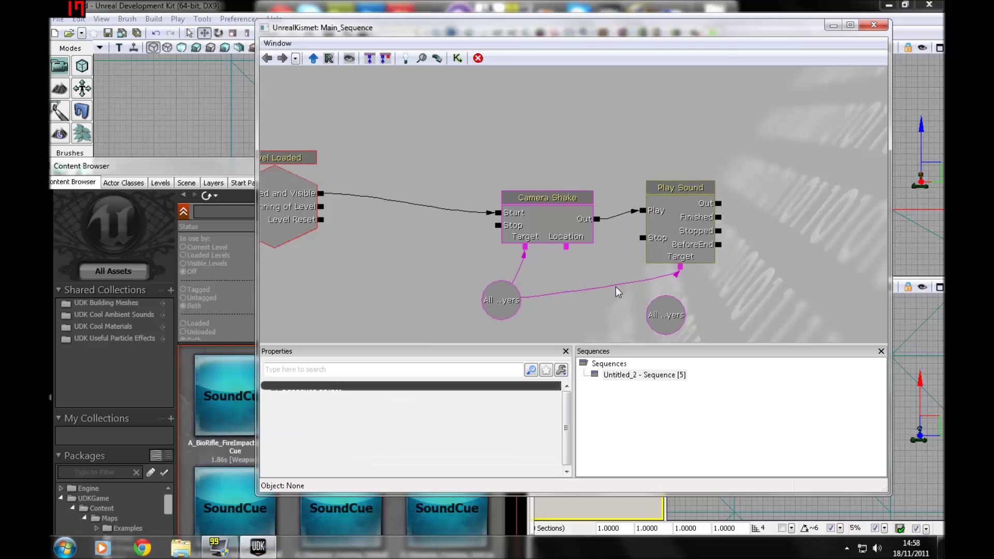
Step: Break all links to the All Players variable below Camera Shake
{"action": "right_click", "coordinate": [612, 285]}
{"action": "key", "text": "Escape"}
{"action": "right_click", "coordinate": [676, 258]}
{"action": "key", "text": "Escape"}
{"action": "right_click", "coordinate": [503, 293]}
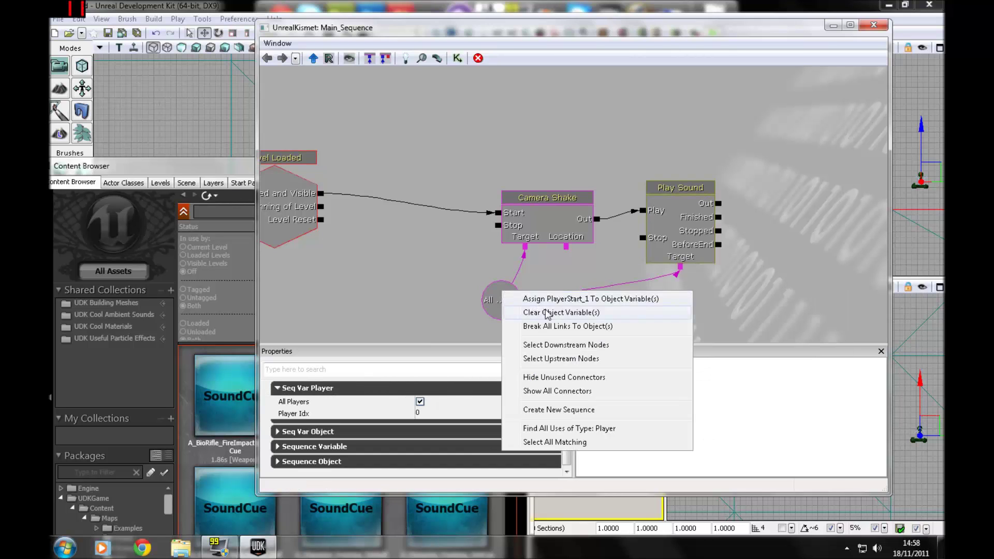
{"action": "left_click", "coordinate": [557, 326]}
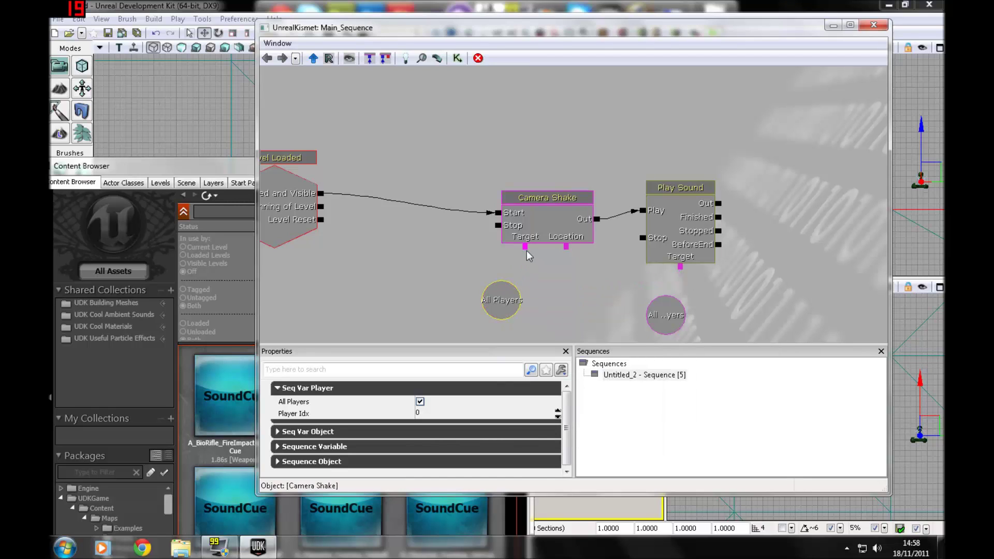
Step: Link Camera Shake's Target to the All Players variable below it, and Play Sound's Target to the copied All Players variable
{"action": "left_click_drag", "start_coordinate": [525, 246], "coordinate": [504, 295]}
{"action": "left_click_drag", "start_coordinate": [679, 266], "coordinate": [673, 327]}
{"action": "left_click", "coordinate": [667, 319]}
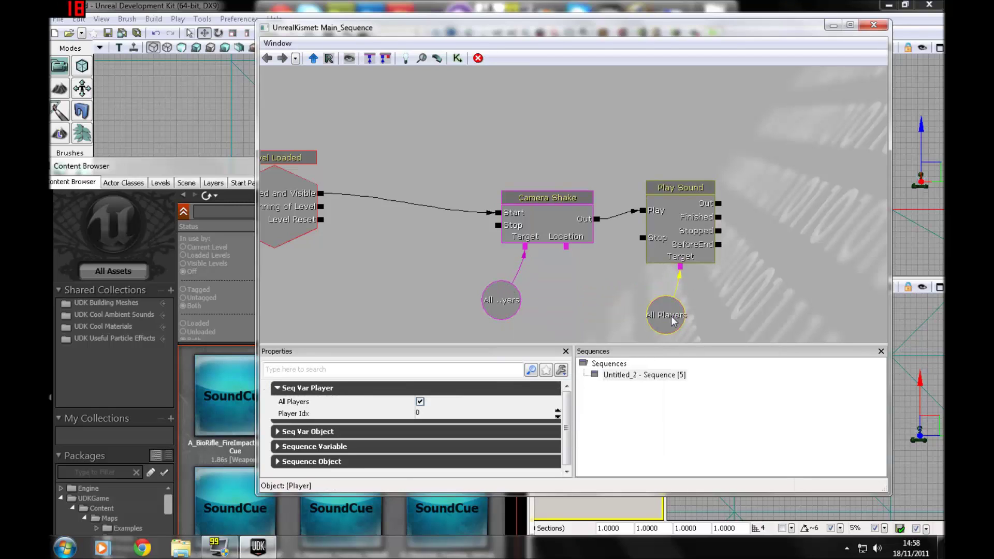
{"action": "left_click", "coordinate": [503, 301]}
{"action": "left_click", "coordinate": [673, 322]}
{"action": "left_click_drag", "start_coordinate": [520, 308], "coordinate": [517, 310]}
{"action": "left_click", "coordinate": [515, 309]}
{"action": "left_click", "coordinate": [673, 317]}
{"action": "left_click", "coordinate": [497, 309]}
{"action": "left_click", "coordinate": [629, 330]}
{"action": "left_click", "coordinate": [671, 322]}
{"action": "left_click", "coordinate": [509, 306]}
{"action": "left_click", "coordinate": [653, 314]}
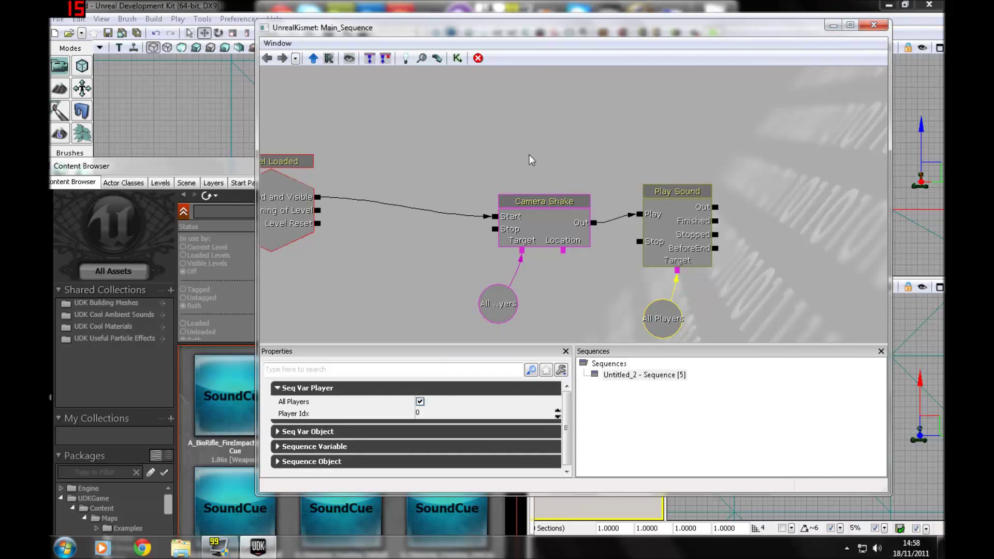
Step: Minimise Kismet, close the Content Browser, and test the level in an editor preview, closing the preview when finished
{"action": "left_click", "coordinate": [832, 26]}
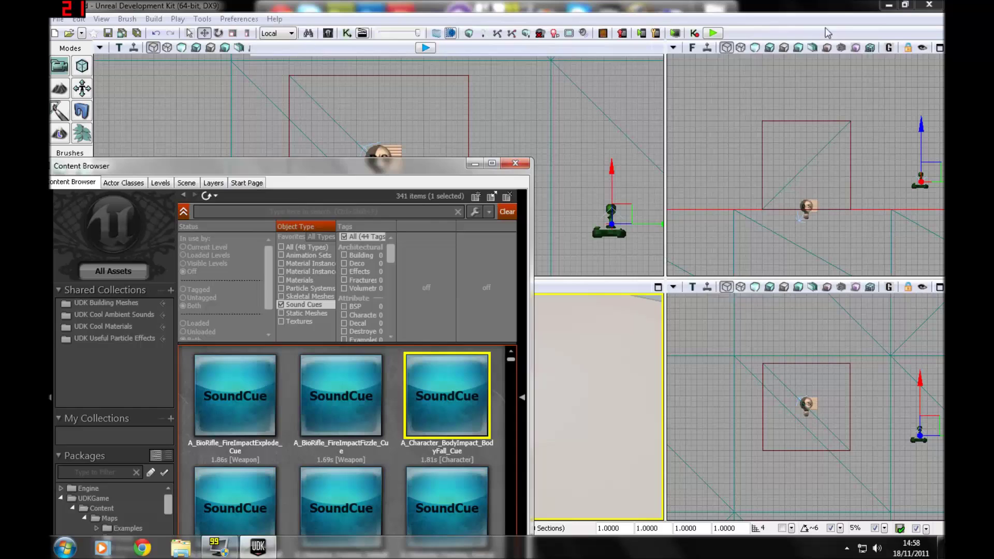
{"action": "left_click", "coordinate": [520, 164]}
{"action": "left_click", "coordinate": [714, 34]}
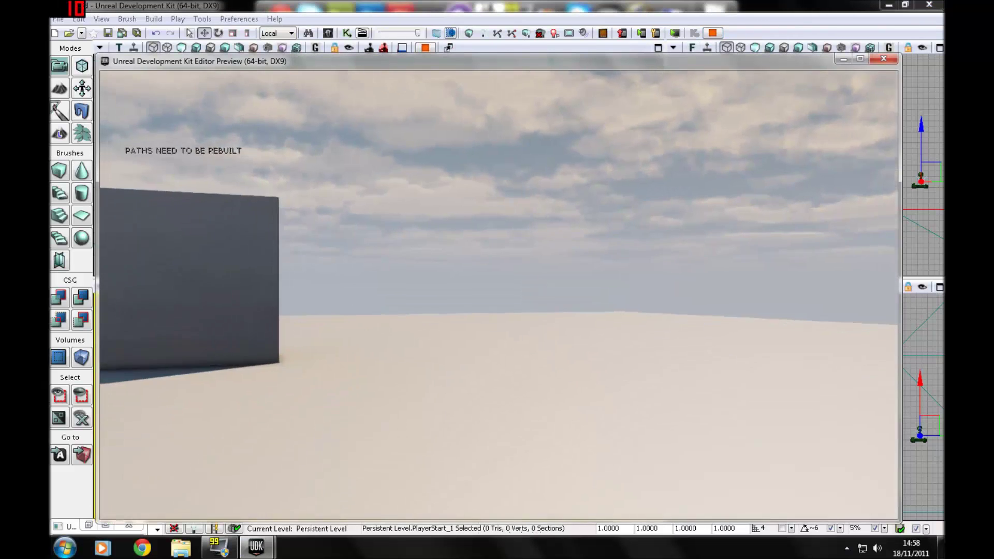
{"action": "key", "text": "Escape"}
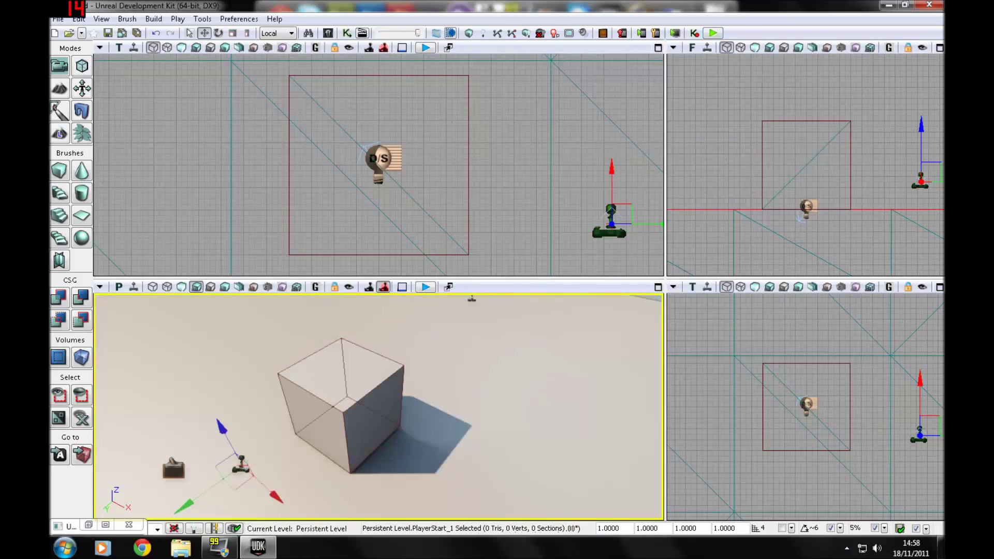
{"action": "right_click_drag", "start_coordinate": [447, 362], "coordinate": [331, 363]}
{"action": "left_click_drag", "start_coordinate": [377, 362], "coordinate": [378, 414]}
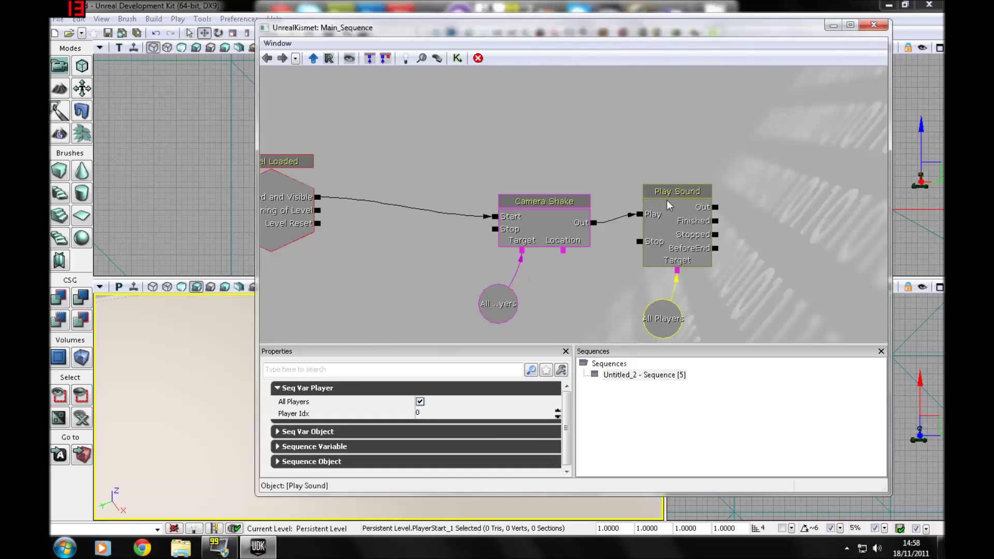
Step: Delete the Play Sound and Camera Shake actions and both All Players variables from the Kismet sequence
{"action": "left_click", "coordinate": [666, 197]}
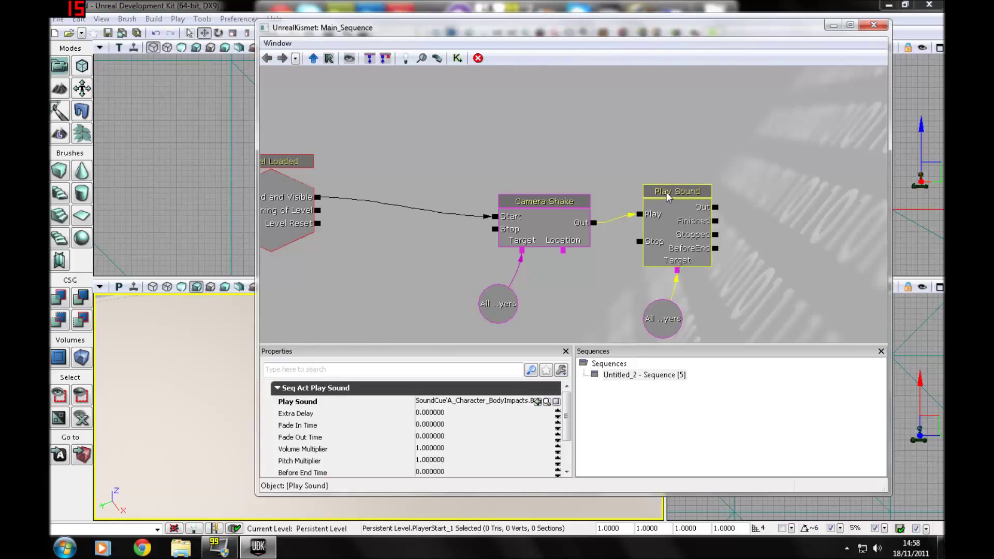
{"action": "key", "text": "Delete"}
{"action": "left_click", "coordinate": [557, 202]}
{"action": "key", "text": "Delete"}
{"action": "left_click", "coordinate": [503, 297]}
{"action": "key", "text": "Delete"}
{"action": "left_click", "coordinate": [674, 311]}
{"action": "key", "text": "Delete"}
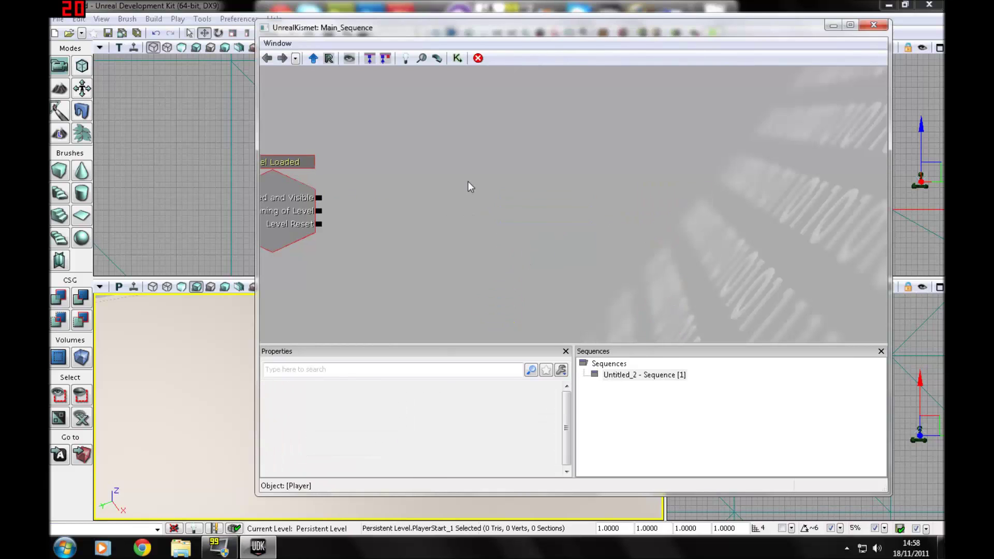
Step: Look through the Kismet action categories and add an Attach To Event action beside the Level Loaded event
{"action": "right_click", "coordinate": [469, 167]}
{"action": "mouse_move", "coordinate": [547, 173]}
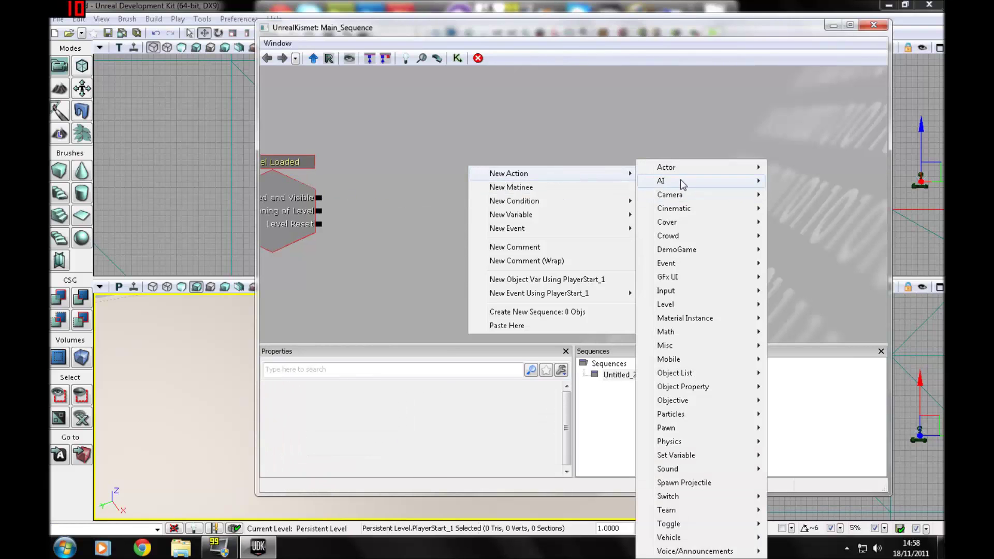
{"action": "mouse_move", "coordinate": [674, 212]}
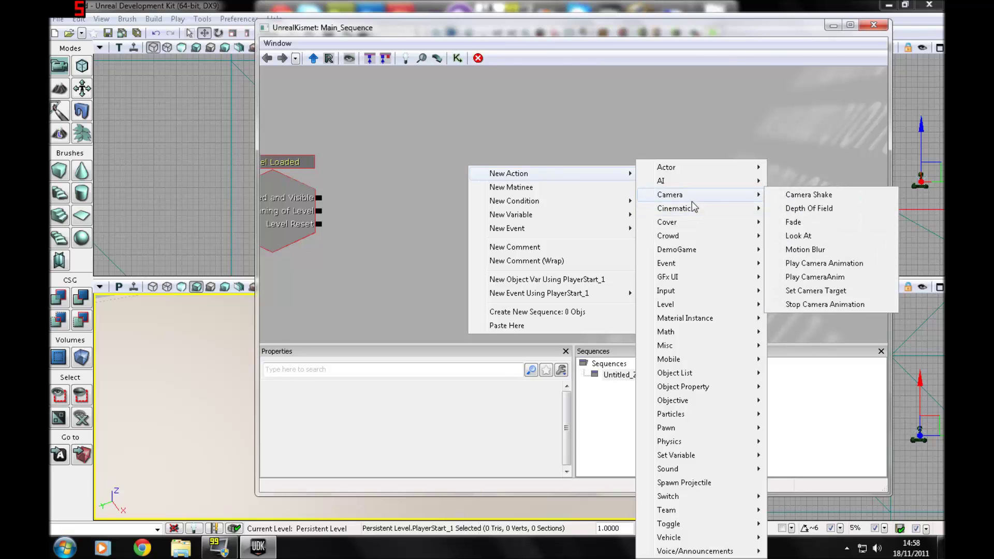
{"action": "mouse_move", "coordinate": [705, 222]}
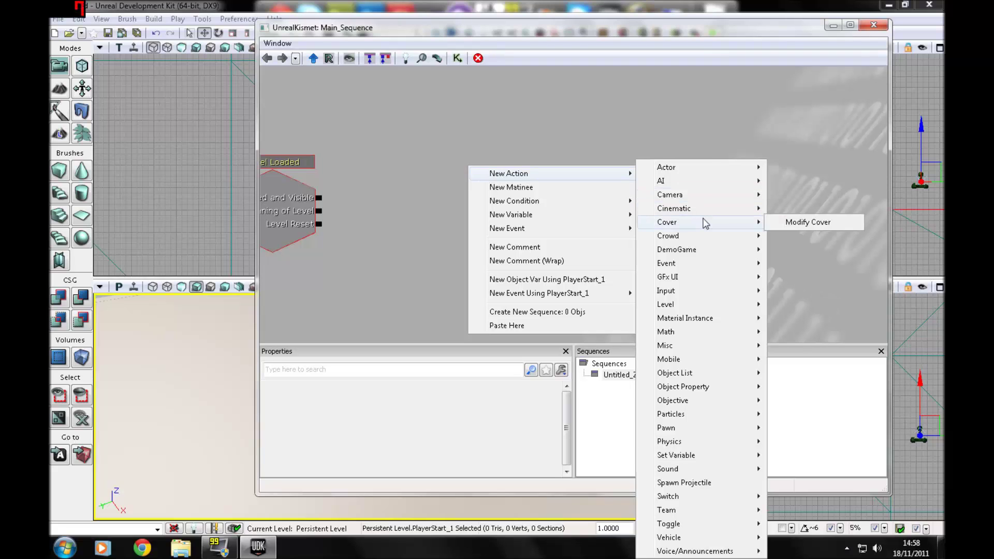
{"action": "mouse_move", "coordinate": [692, 241]}
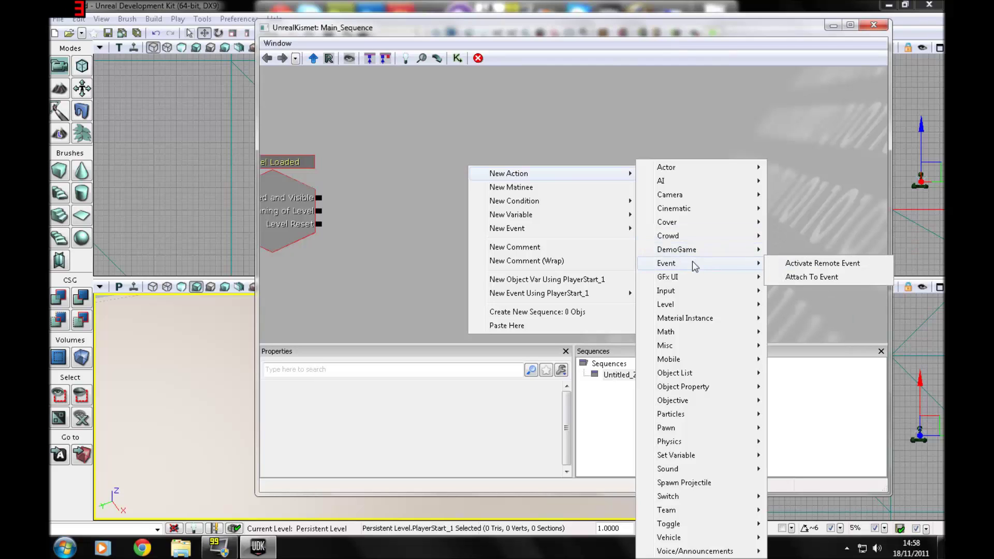
{"action": "left_click", "coordinate": [809, 278]}
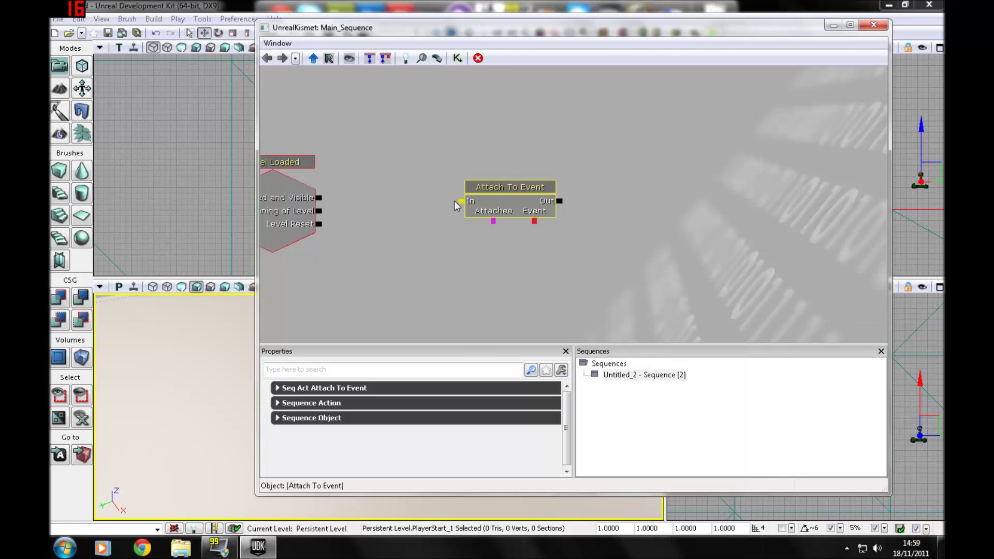
Step: Look over the new event types and the Attachee connector, and delete the Attach To Event action
{"action": "right_click", "coordinate": [611, 169]}
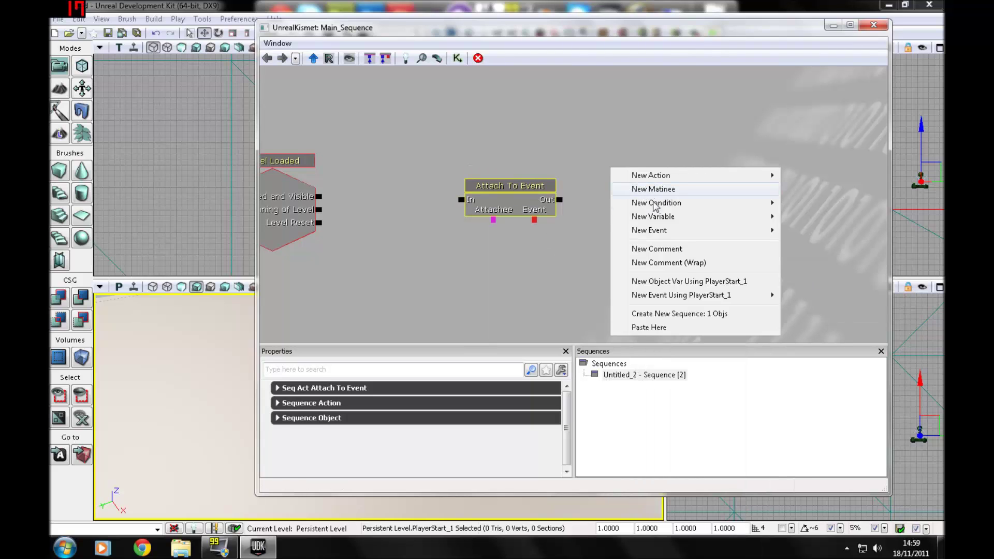
{"action": "mouse_move", "coordinate": [660, 230]}
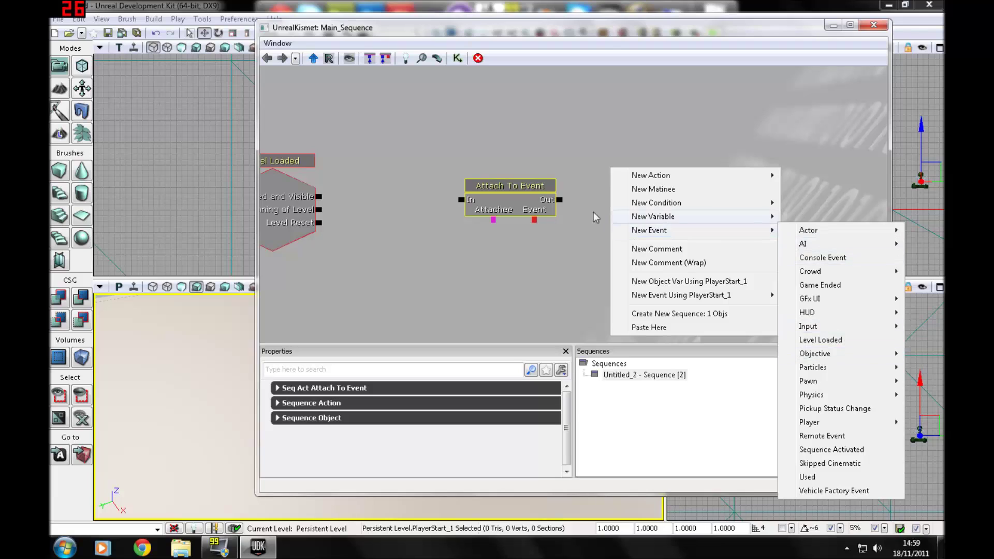
{"action": "left_click", "coordinate": [529, 196]}
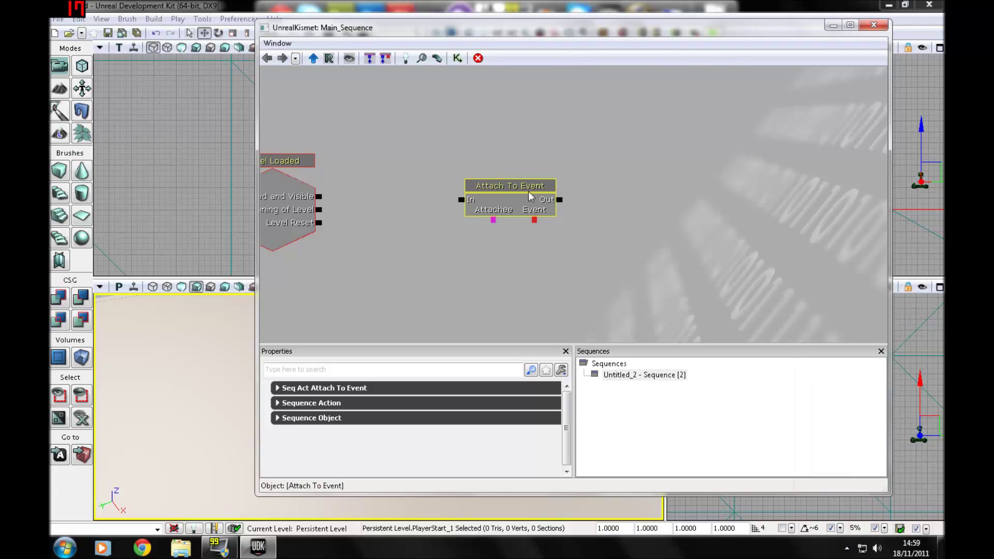
{"action": "left_click", "coordinate": [494, 223]}
{"action": "left_click", "coordinate": [495, 215]}
{"action": "left_click_drag", "start_coordinate": [493, 219], "coordinate": [569, 281]}
{"action": "left_click", "coordinate": [502, 186]}
{"action": "key", "text": "Delete"}
Step: Add a Toggle Mouse Cursor input action beside the Level Loaded event
{"action": "right_click", "coordinate": [454, 218]}
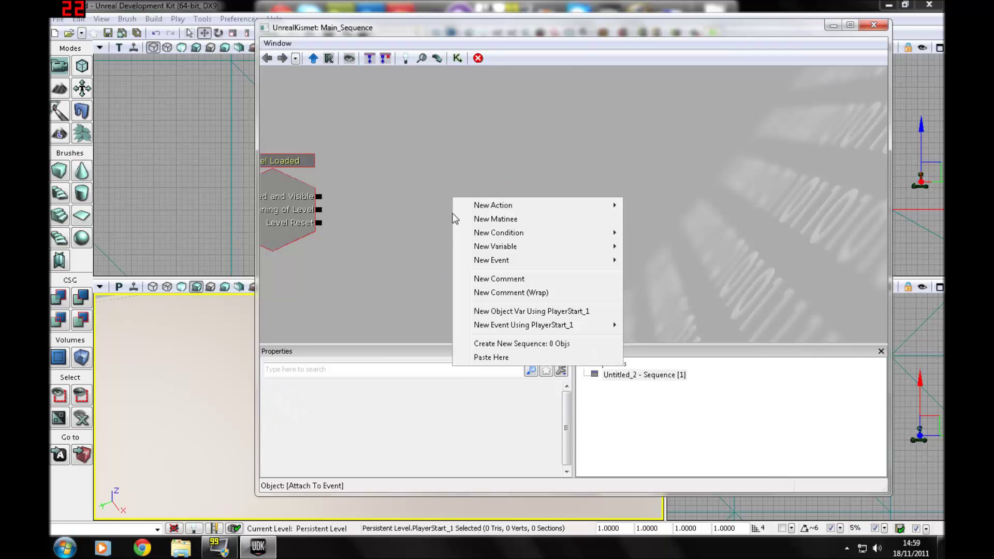
{"action": "mouse_move", "coordinate": [520, 262]}
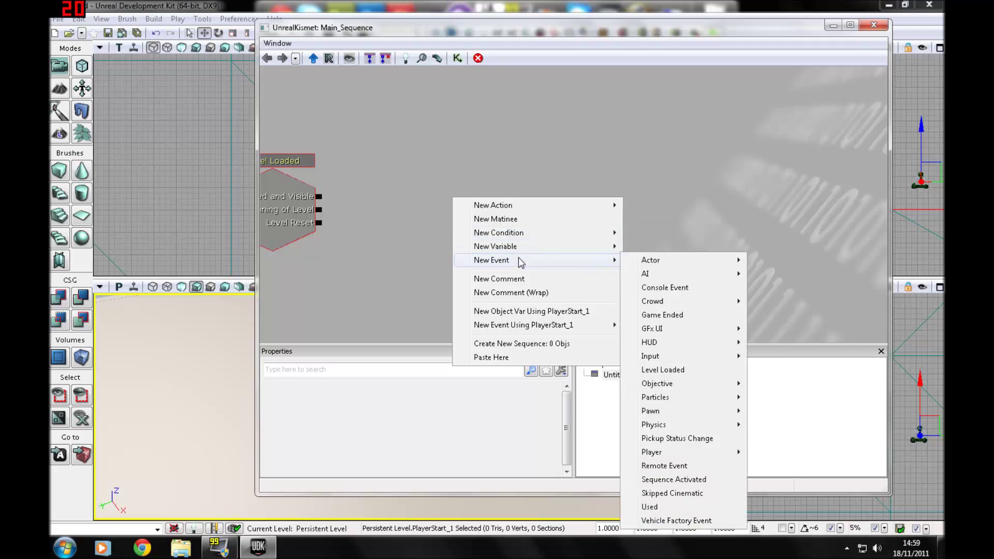
{"action": "mouse_move", "coordinate": [514, 203]}
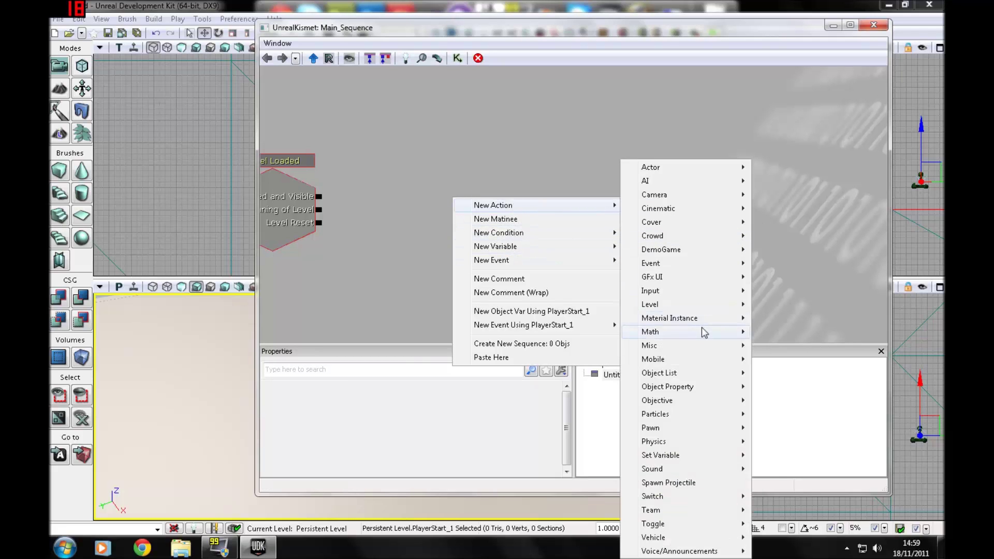
{"action": "mouse_move", "coordinate": [691, 326]}
{"action": "mouse_move", "coordinate": [680, 297]}
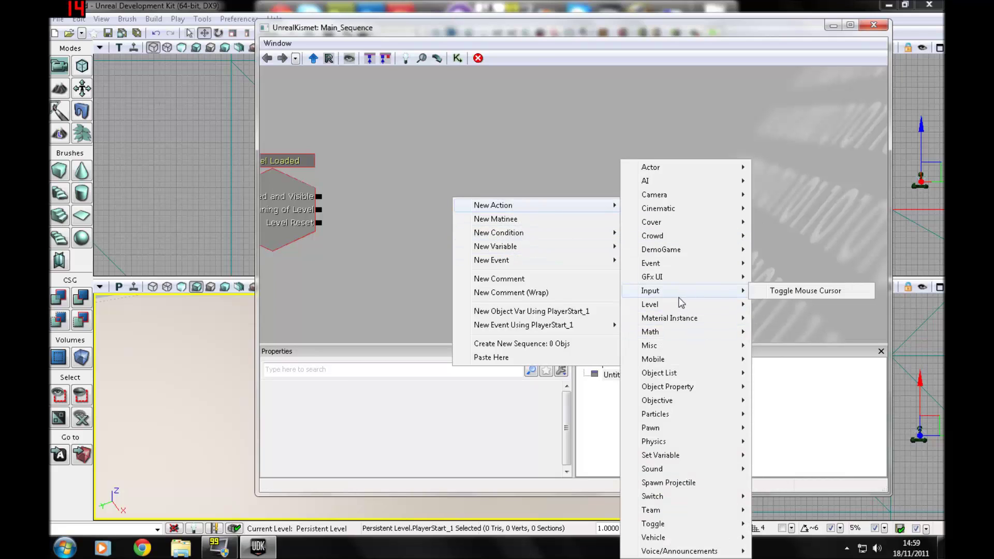
{"action": "left_click", "coordinate": [828, 291]}
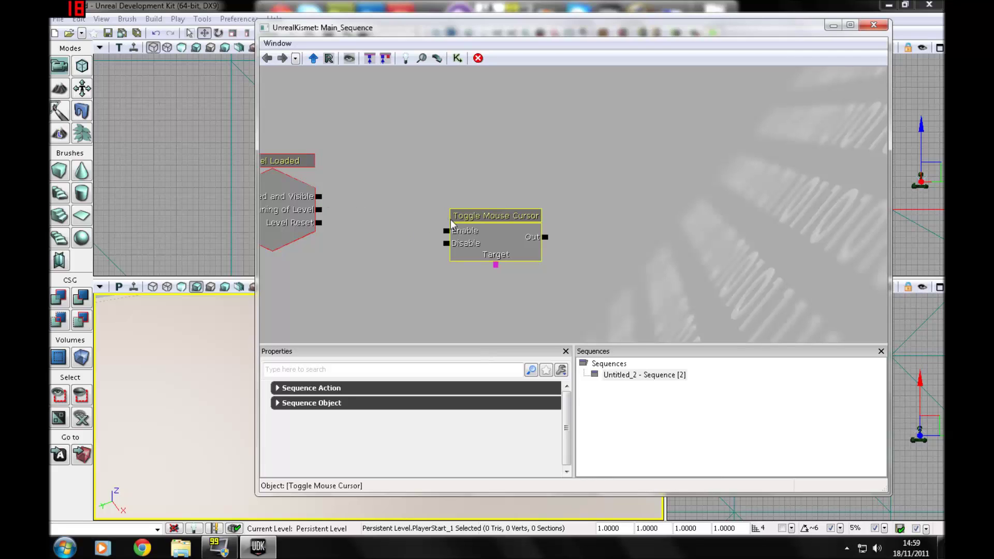
Step: Review the action categories, add a Play Sound action, and link Level Loaded's Loaded and Visible output to its Play input
{"action": "right_click", "coordinate": [429, 178]}
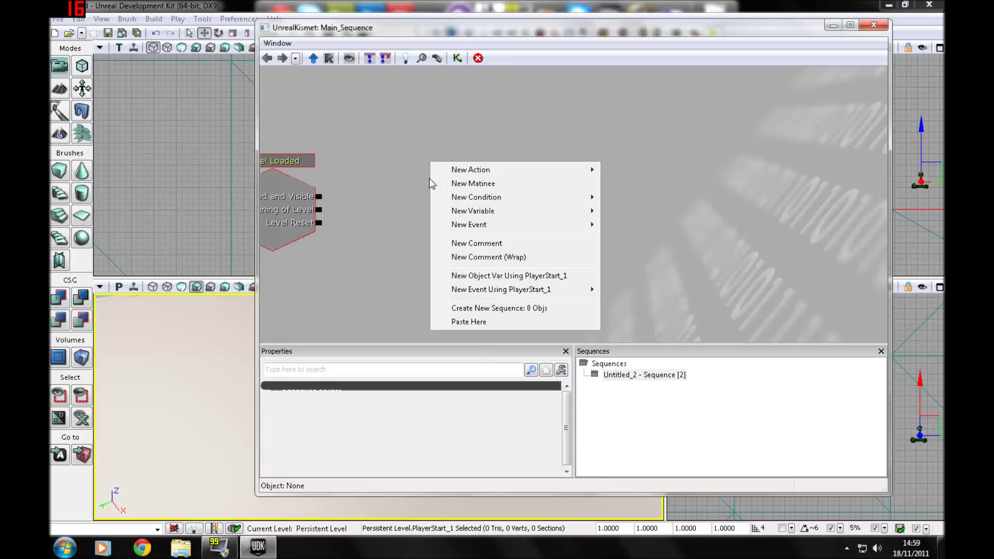
{"action": "mouse_move", "coordinate": [469, 170]}
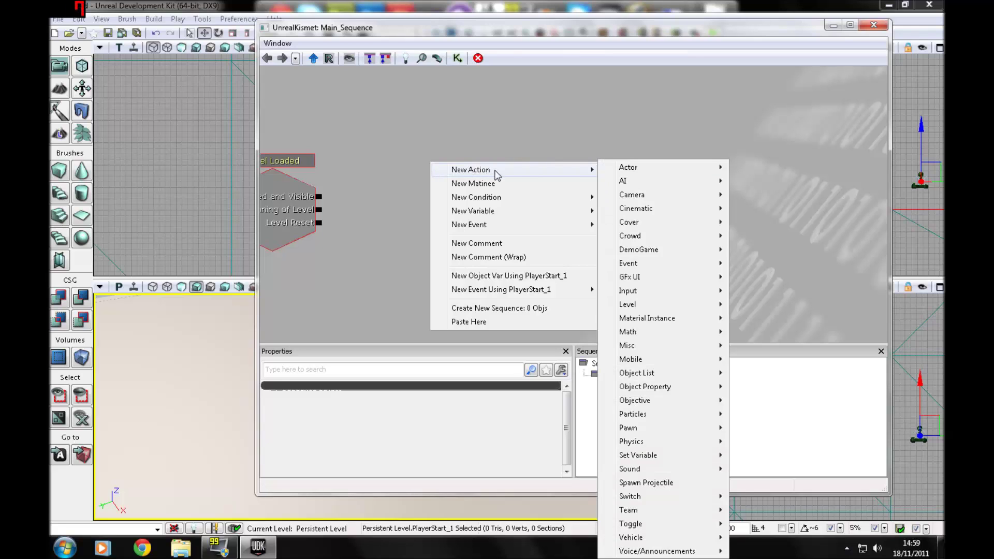
{"action": "mouse_move", "coordinate": [490, 229]}
{"action": "mouse_move", "coordinate": [645, 305]}
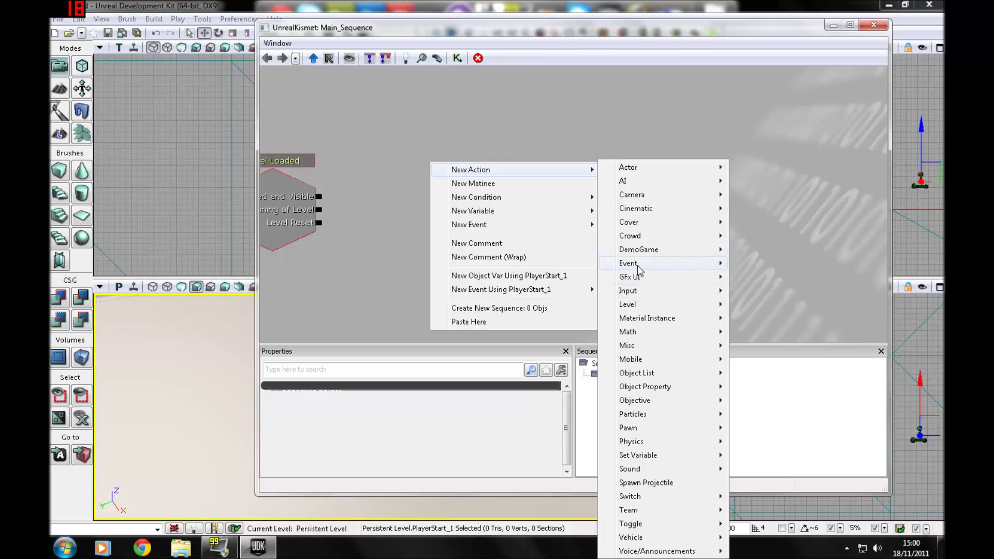
{"action": "mouse_move", "coordinate": [642, 362]}
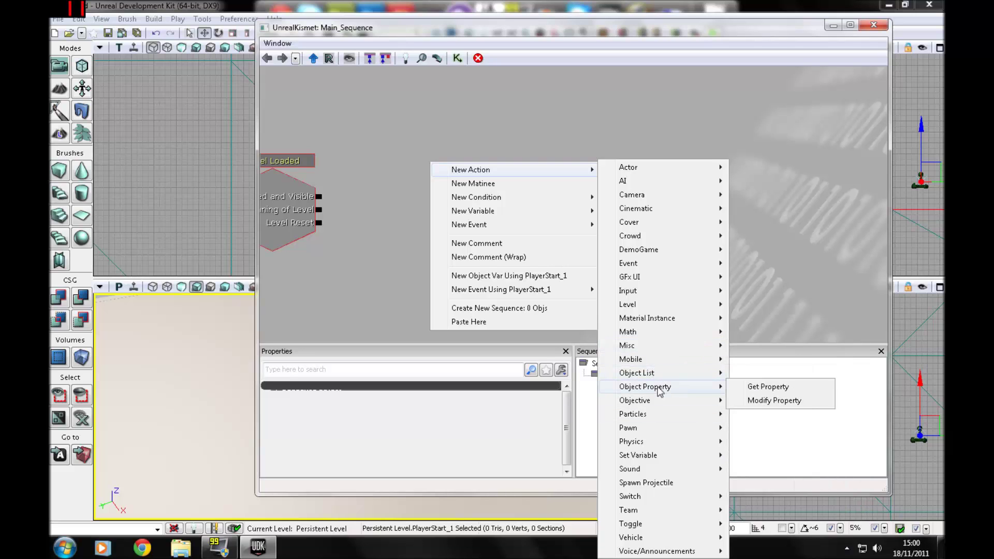
{"action": "mouse_move", "coordinate": [658, 397]}
{"action": "mouse_move", "coordinate": [658, 416]}
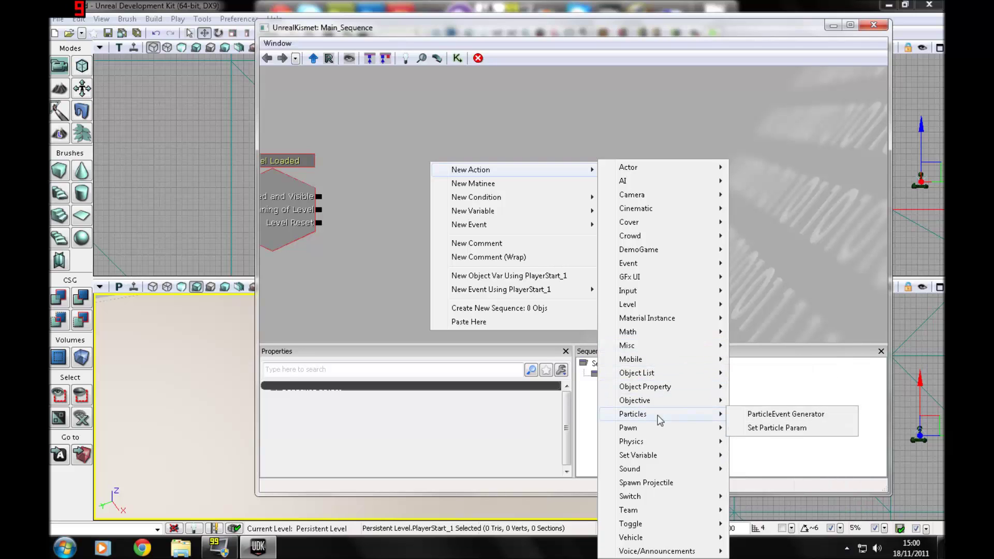
{"action": "mouse_move", "coordinate": [655, 436]}
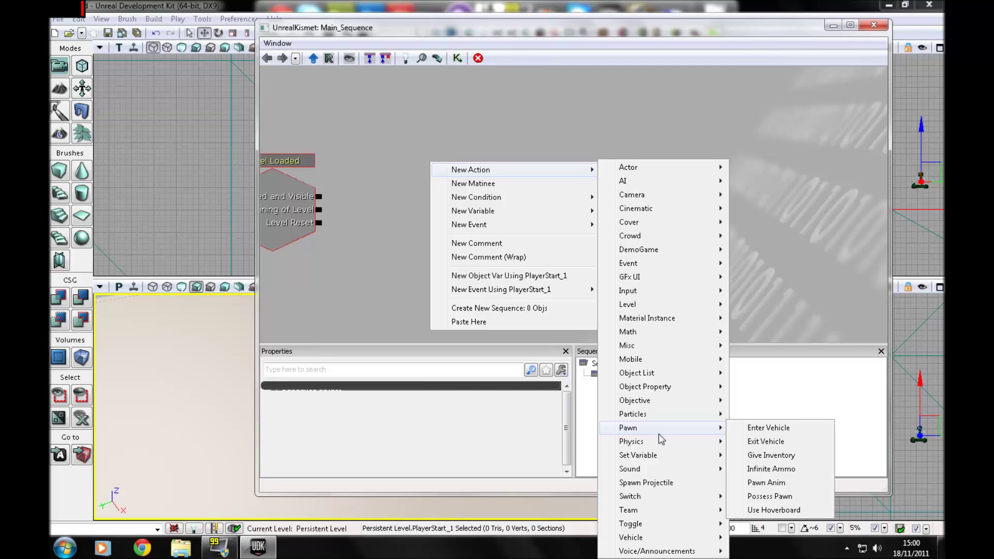
{"action": "mouse_move", "coordinate": [656, 456]}
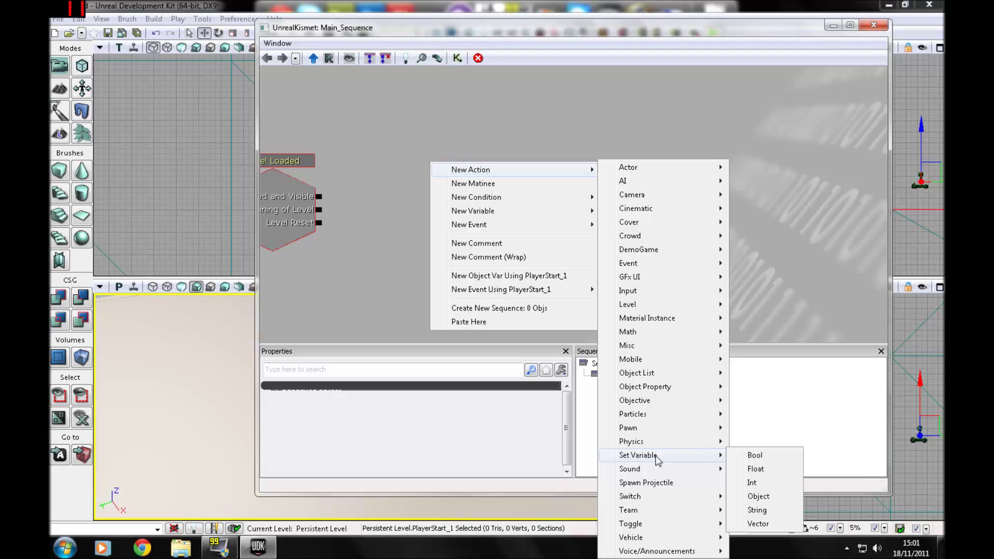
{"action": "mouse_move", "coordinate": [650, 474]}
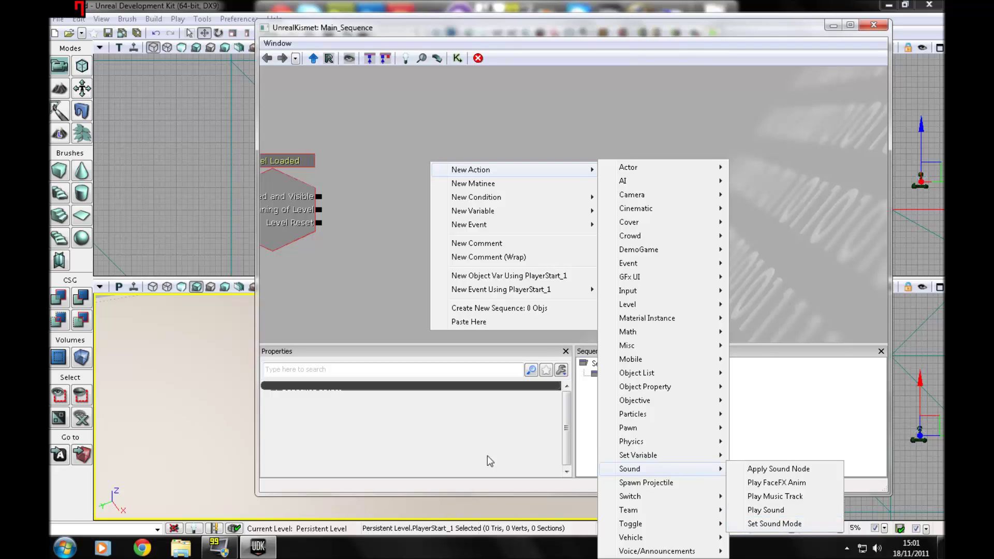
{"action": "left_click", "coordinate": [799, 509]}
{"action": "left_click_drag", "start_coordinate": [460, 179], "coordinate": [616, 191]}
{"action": "left_click_drag", "start_coordinate": [569, 213], "coordinate": [358, 194]}
Step: Delete the Toggle Mouse Cursor and Play Sound actions from the sequence
{"action": "left_click", "coordinate": [521, 220]}
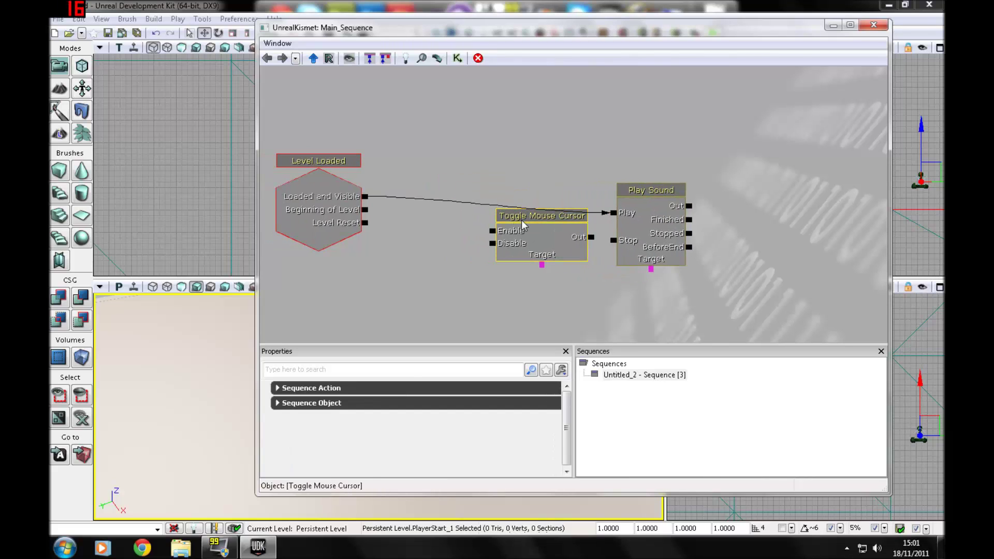
{"action": "key", "text": "Delete"}
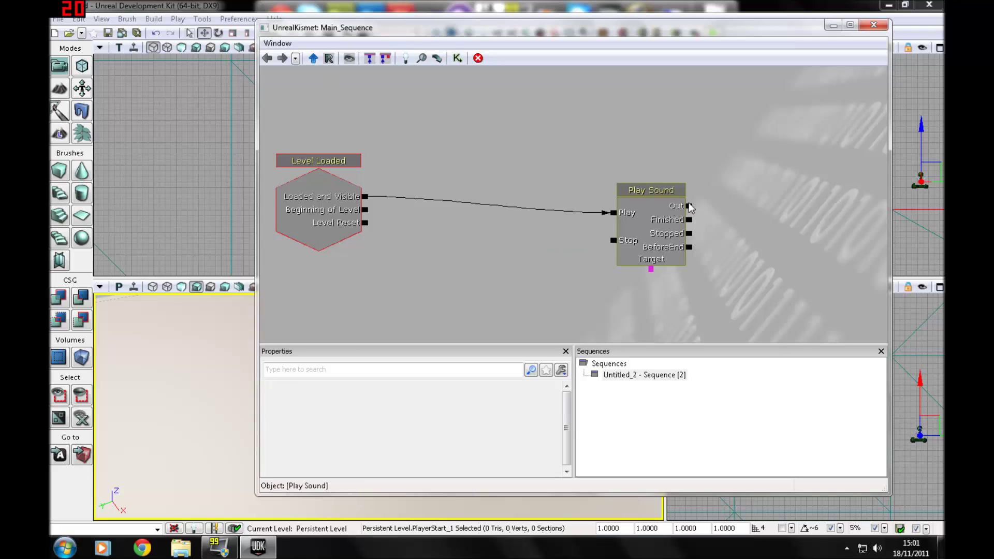
{"action": "left_click", "coordinate": [676, 190]}
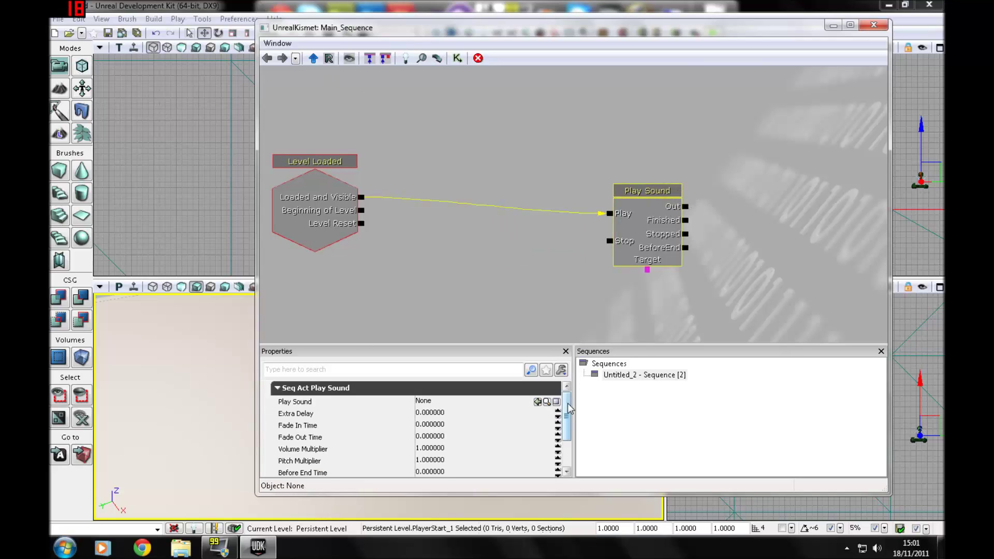
{"action": "scroll", "coordinate": [568, 409], "scroll_direction": "down", "scroll_amount": 1}
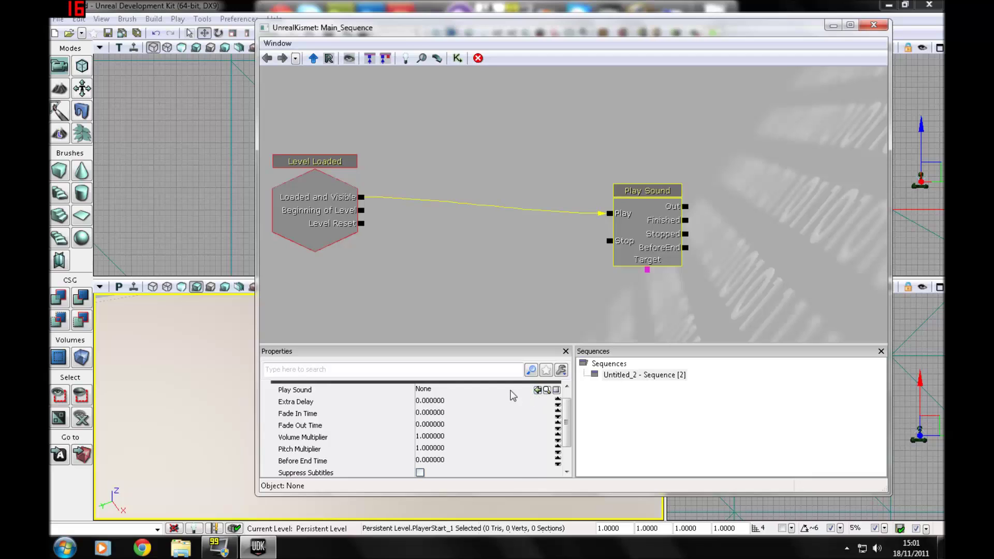
{"action": "left_click", "coordinate": [635, 191]}
{"action": "key", "text": "Delete"}
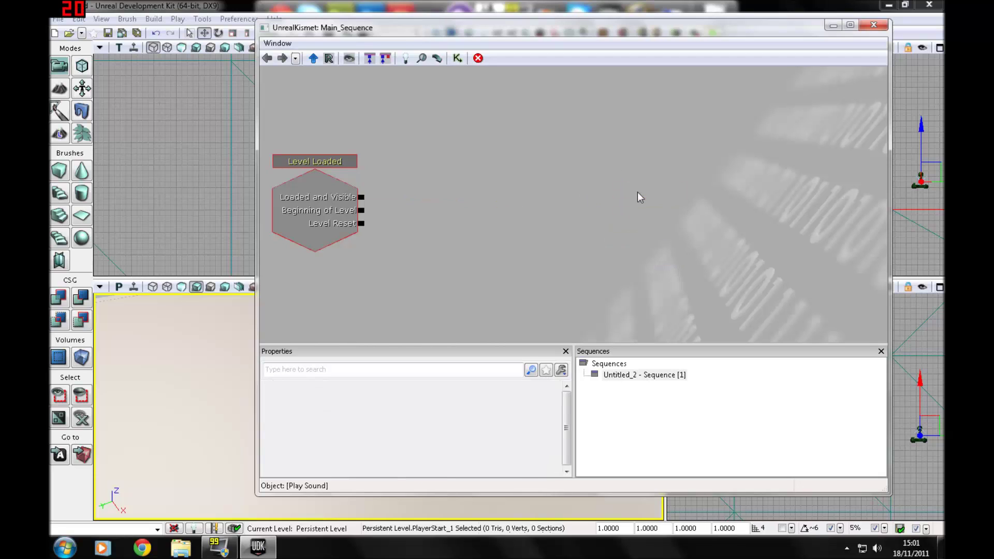
{"action": "right_click", "coordinate": [393, 229]}
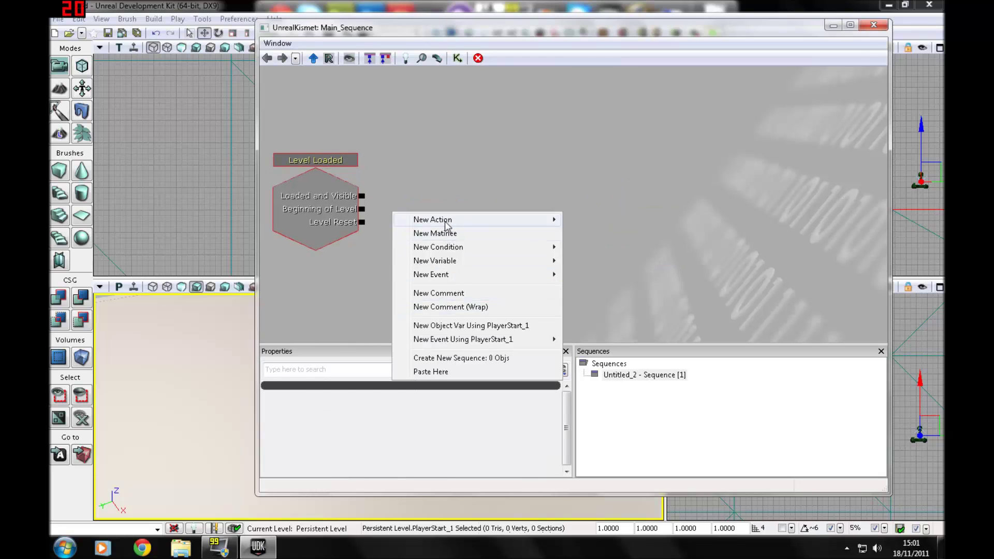
{"action": "mouse_move", "coordinate": [447, 225]}
{"action": "mouse_move", "coordinate": [618, 536]}
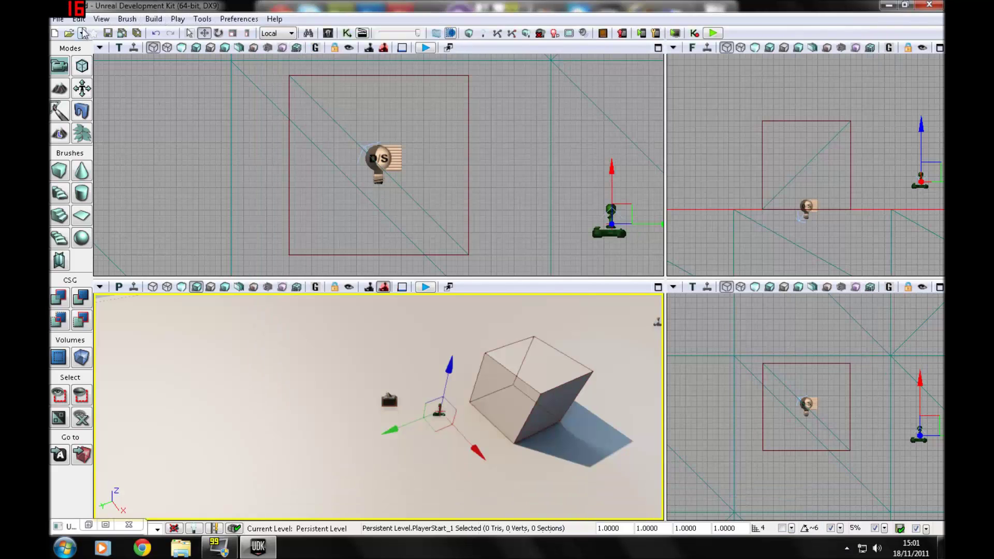
{"action": "left_click", "coordinate": [54, 33]}
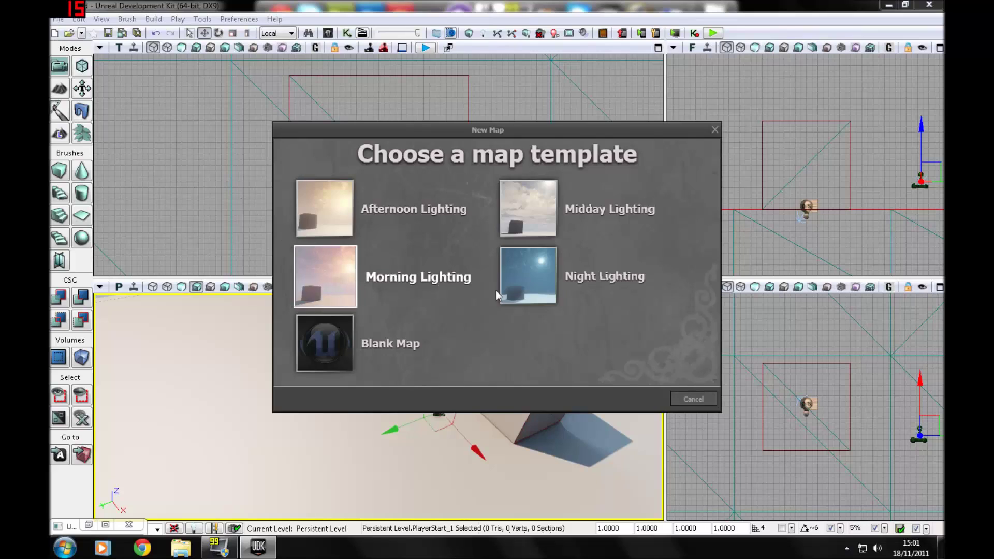
{"action": "left_click", "coordinate": [692, 401]}
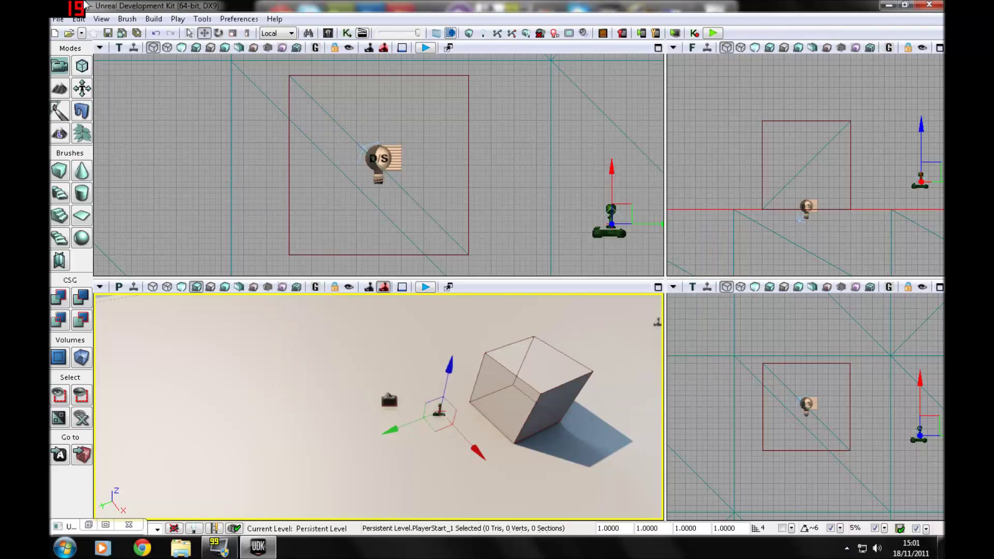
Step: Save the map as dm-kismettestmap.udk in the Maps folder, replacing the existing file
{"action": "left_click", "coordinate": [108, 33]}
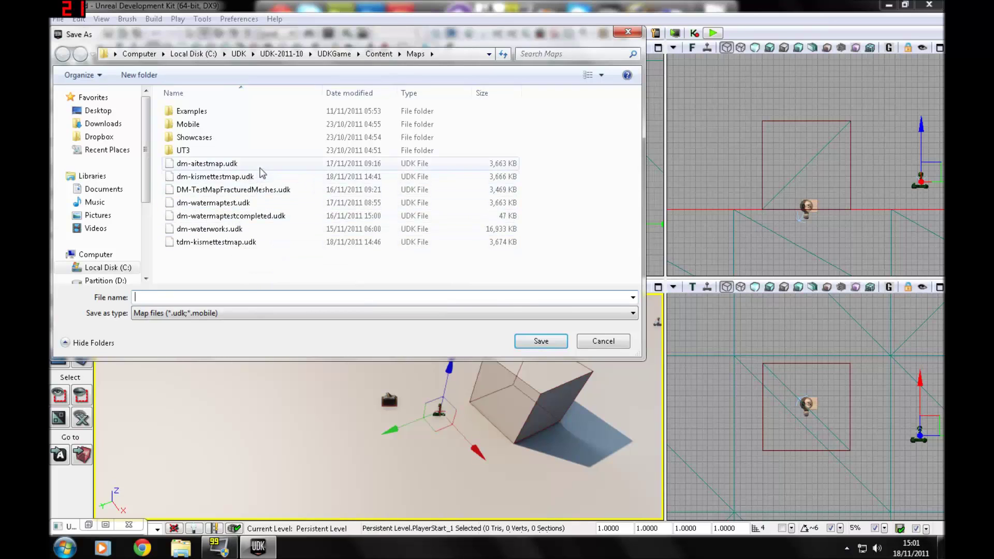
{"action": "double_click", "coordinate": [254, 177]}
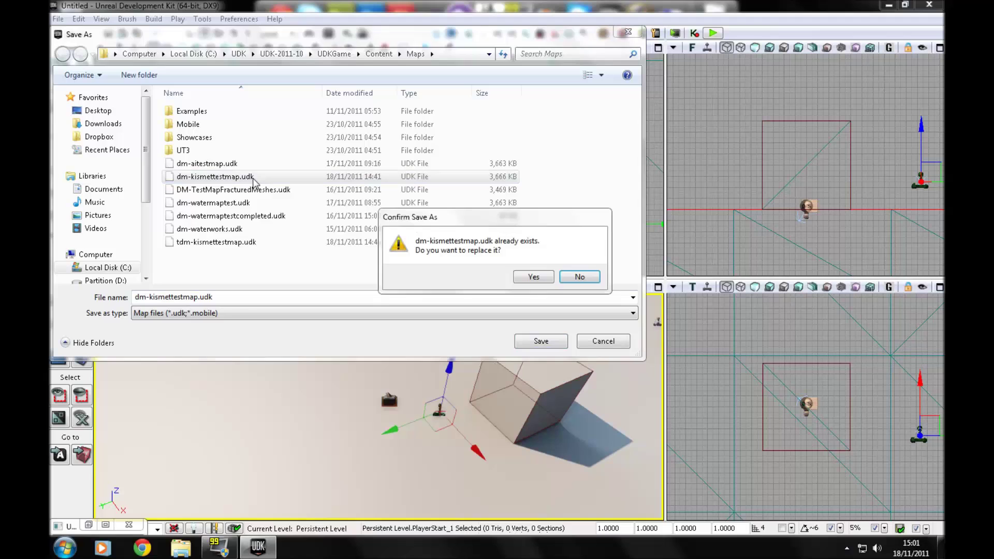
{"action": "left_click", "coordinate": [535, 279]}
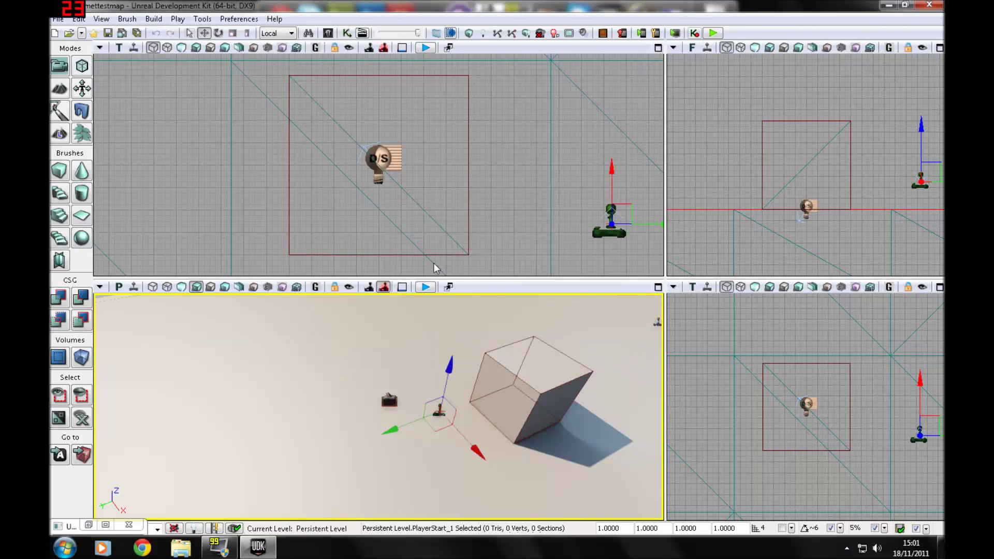
Step: Play-test the level in the perspective viewport, fire the weapon a few times, and end the test
{"action": "left_click", "coordinate": [425, 289]}
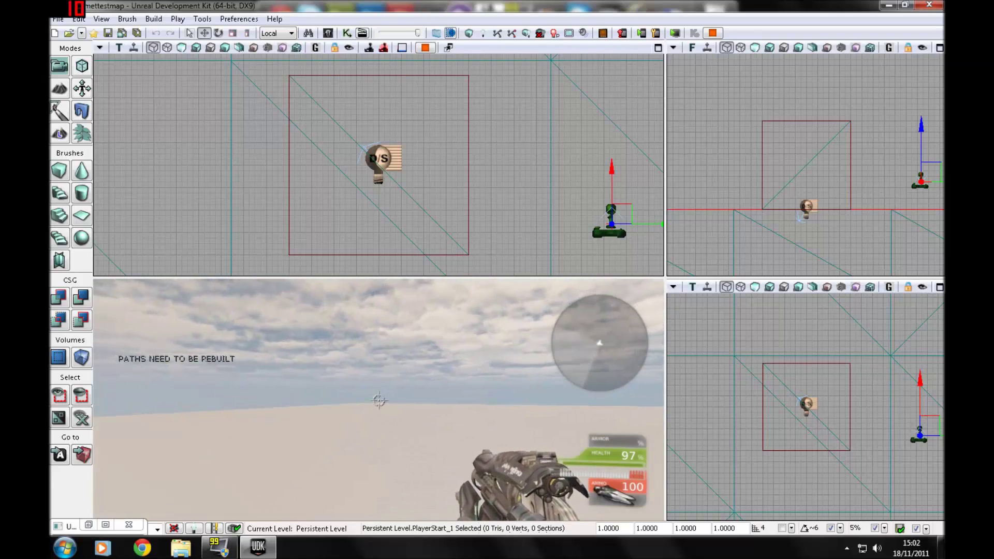
{"action": "left_click", "coordinate": [379, 400]}
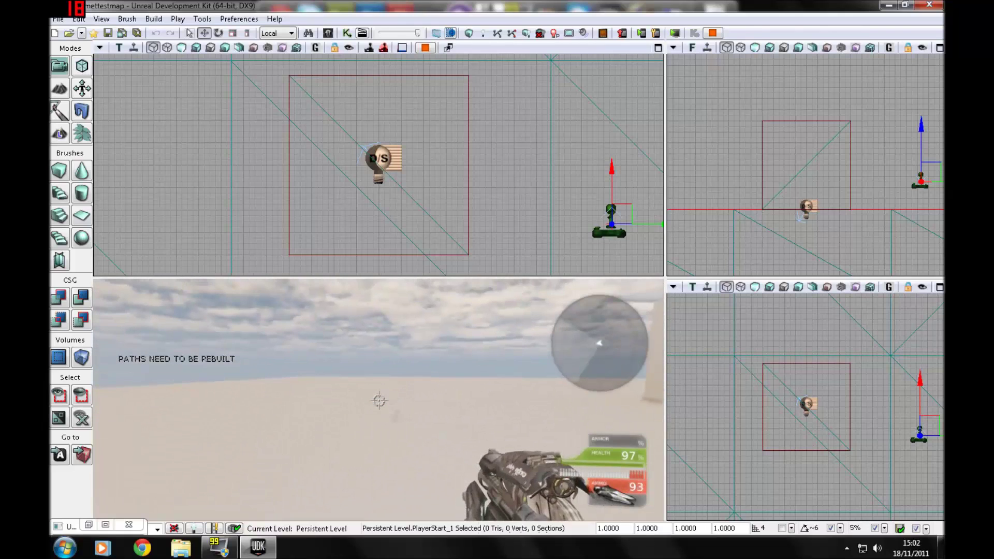
{"action": "left_click", "coordinate": [379, 400]}
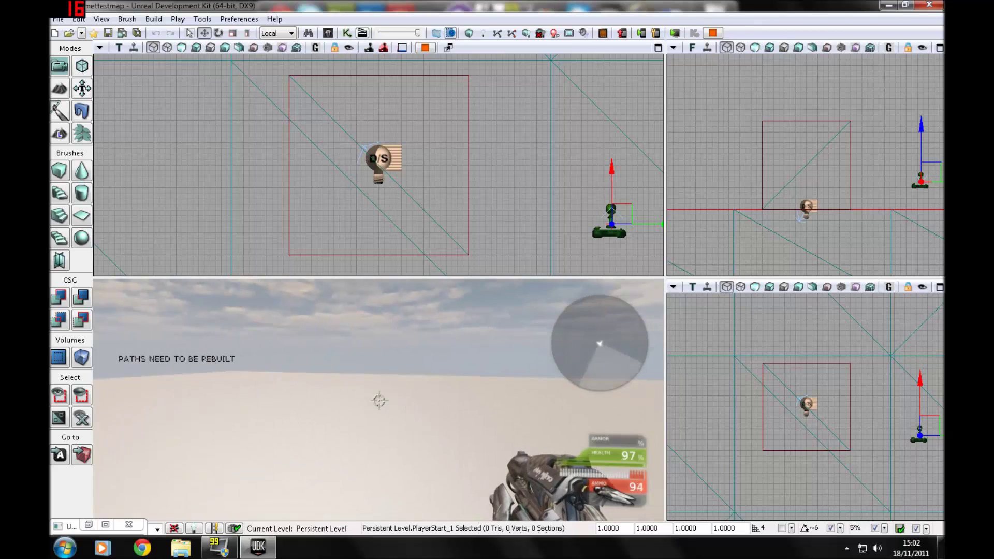
{"action": "key", "text": "Escape"}
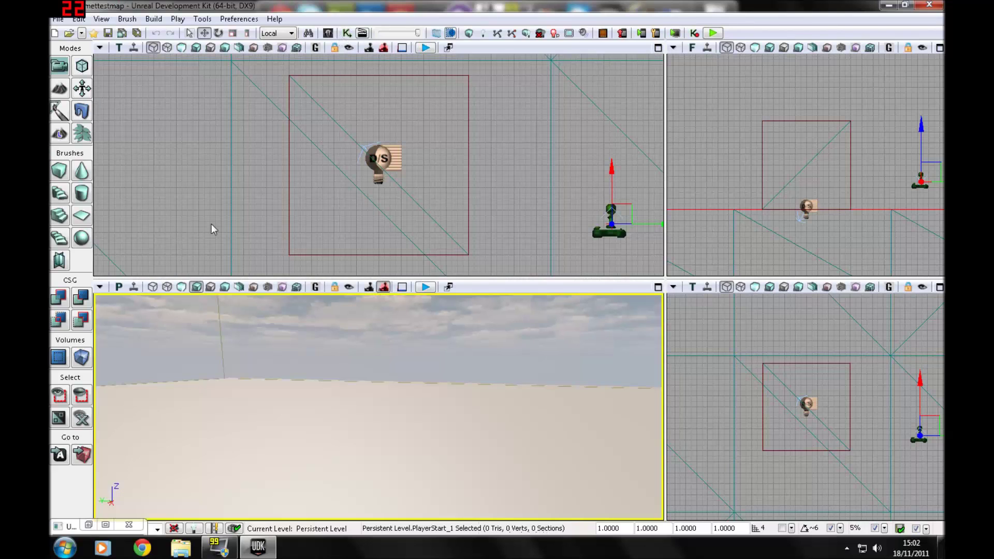
Step: Restore the Kismet window and review the available condition types and the Voice/Announcements actions
{"action": "left_click", "coordinate": [105, 525]}
{"action": "right_click", "coordinate": [415, 231]}
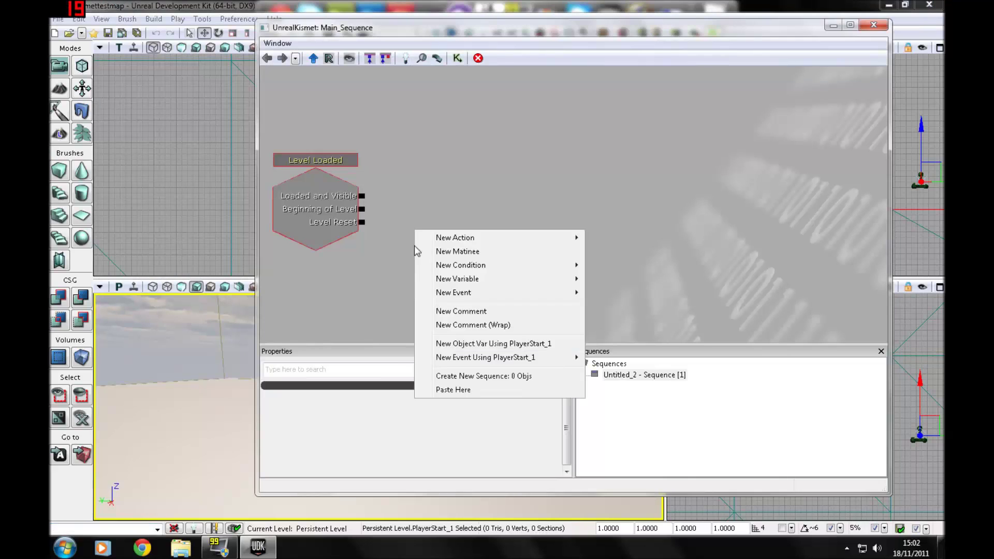
{"action": "mouse_move", "coordinate": [469, 282]}
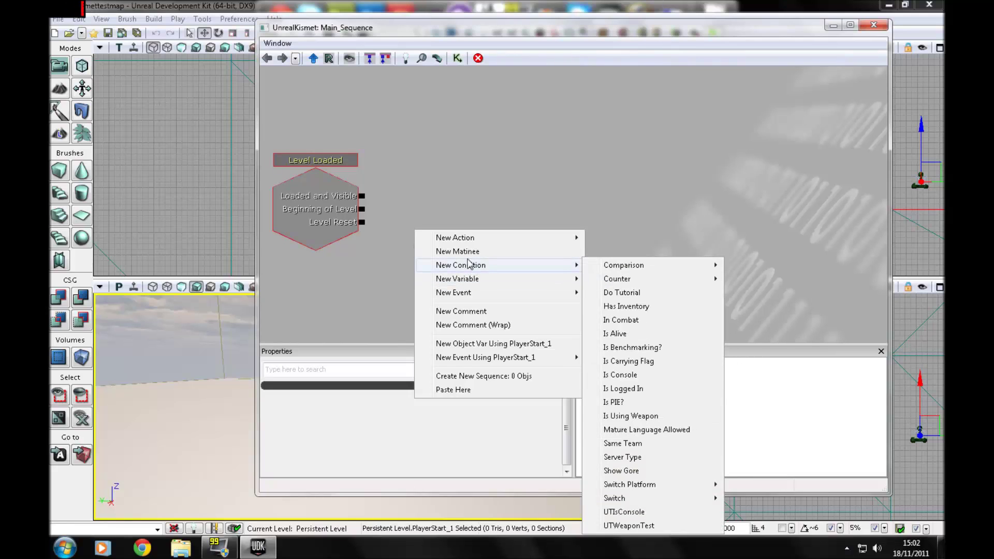
{"action": "mouse_move", "coordinate": [456, 237]}
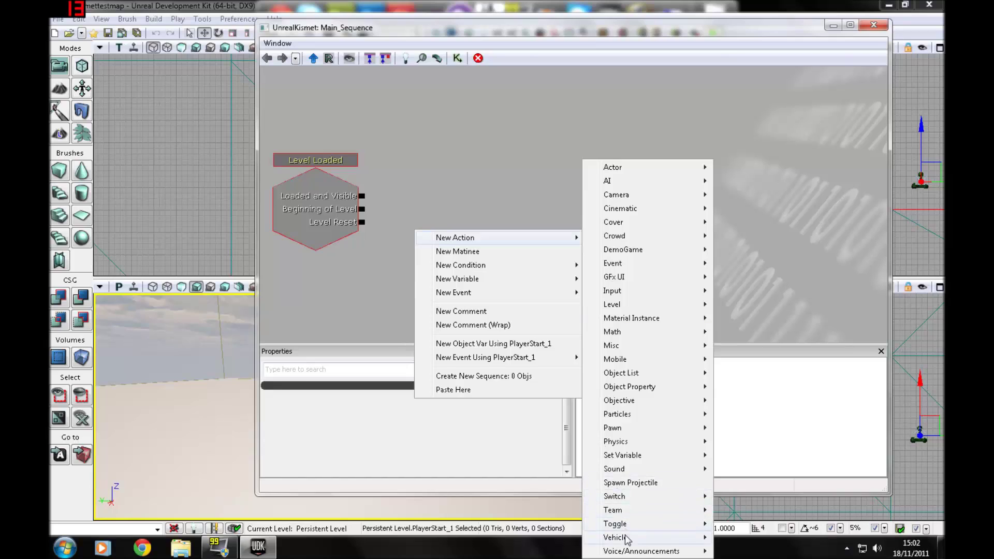
{"action": "mouse_move", "coordinate": [629, 552]}
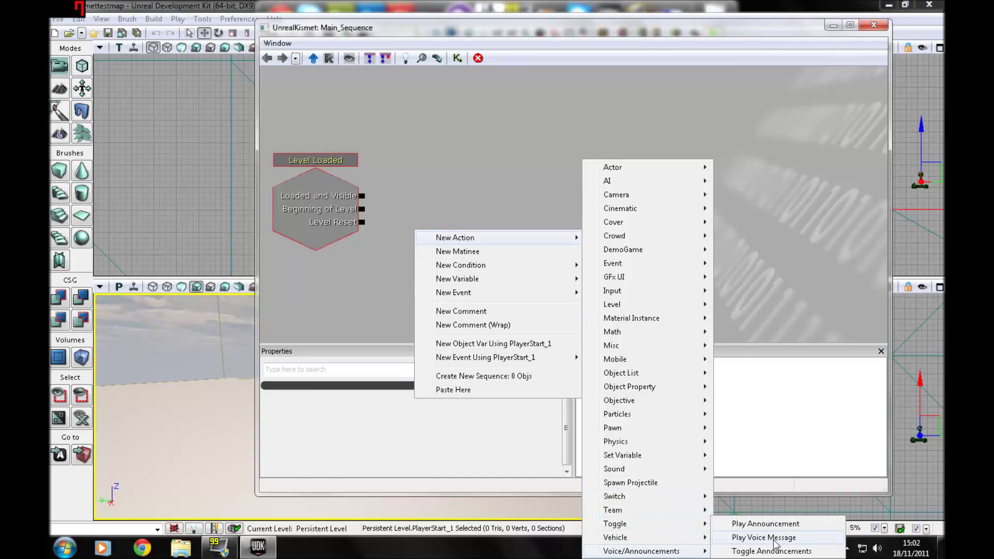
{"action": "left_click", "coordinate": [343, 153]}
Step: Add a Trigger actor to the level floor in the perspective viewport
{"action": "right_click", "coordinate": [198, 321]}
{"action": "mouse_move", "coordinate": [409, 426]}
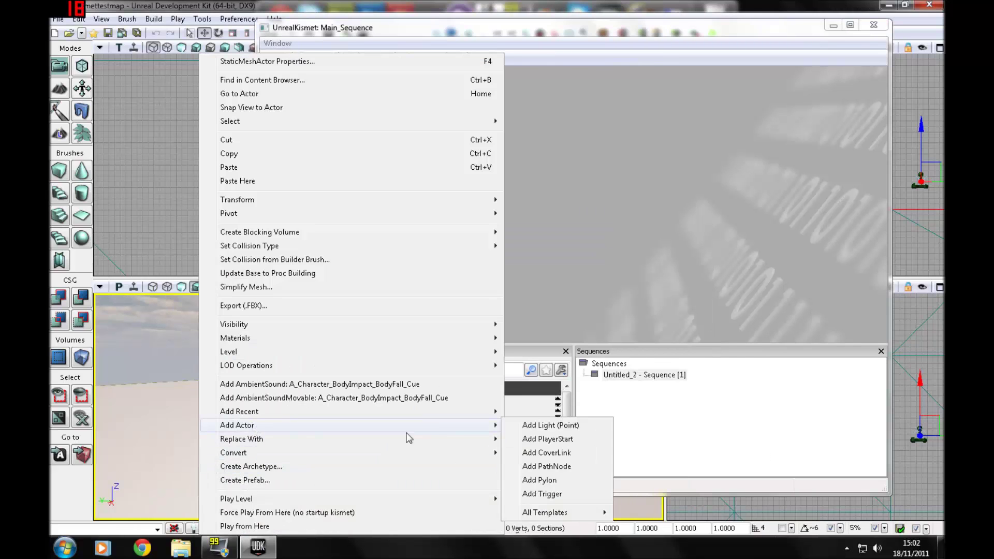
{"action": "left_click", "coordinate": [556, 493]}
Step: Create a Touch event from the selected trigger and place it beside the Level Loaded event
{"action": "right_click", "coordinate": [451, 254]}
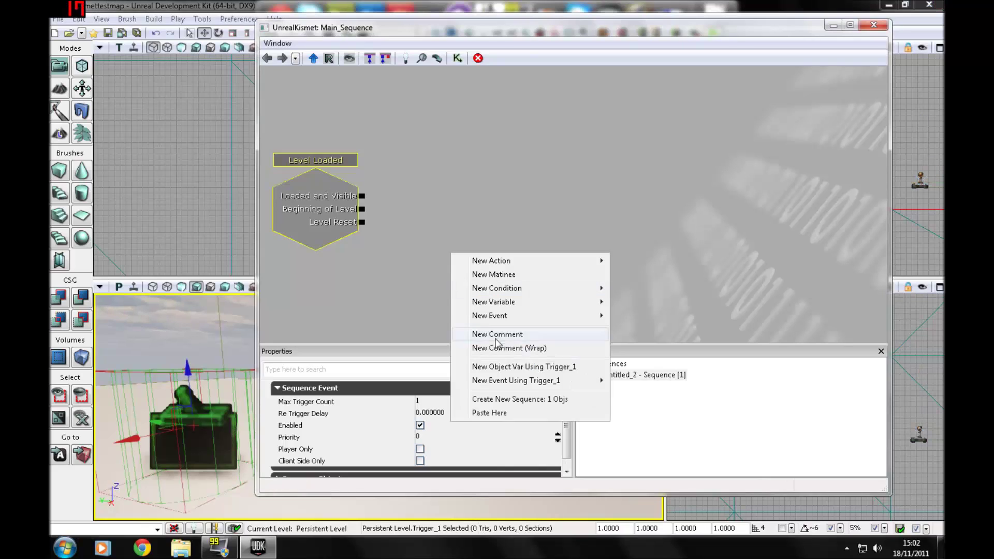
{"action": "mouse_move", "coordinate": [511, 382]}
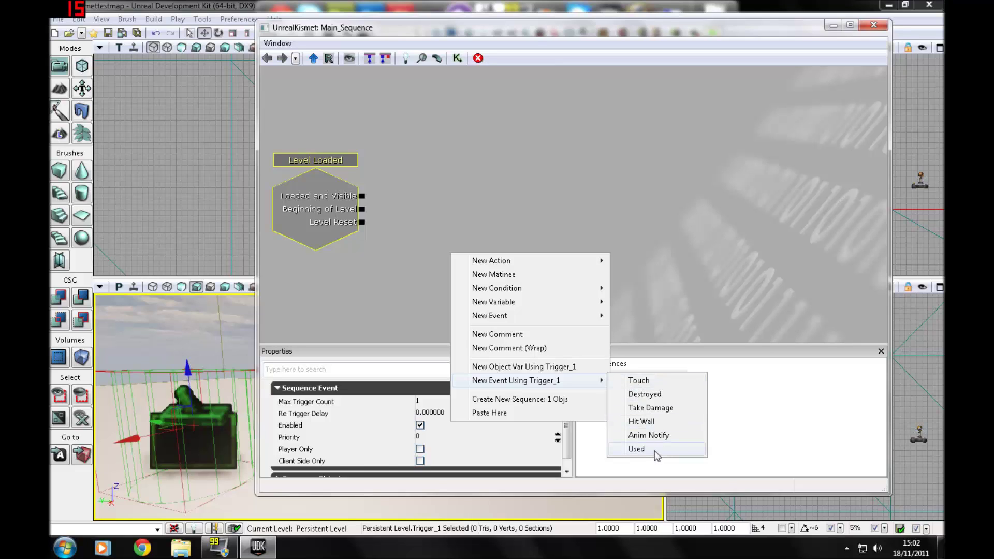
{"action": "left_click", "coordinate": [638, 383]}
{"action": "left_click_drag", "start_coordinate": [488, 278], "coordinate": [459, 193], "text": "ctrl"}
Step: Set the Touch event's Max Trigger Count to 0 and expand its Touch Types and Seq Event Touch properties
{"action": "left_click", "coordinate": [439, 432]}
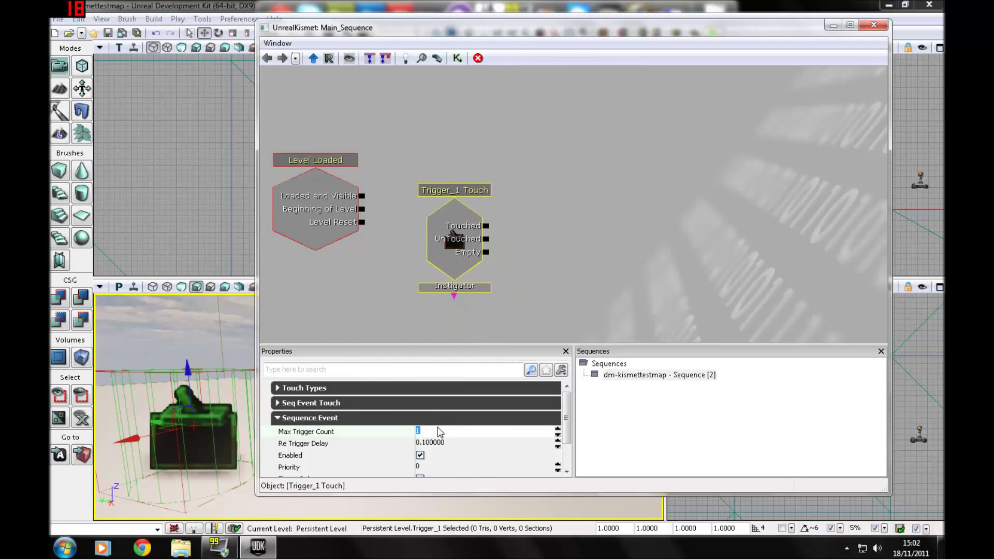
{"action": "type", "text": "0"}
{"action": "key", "text": "Return"}
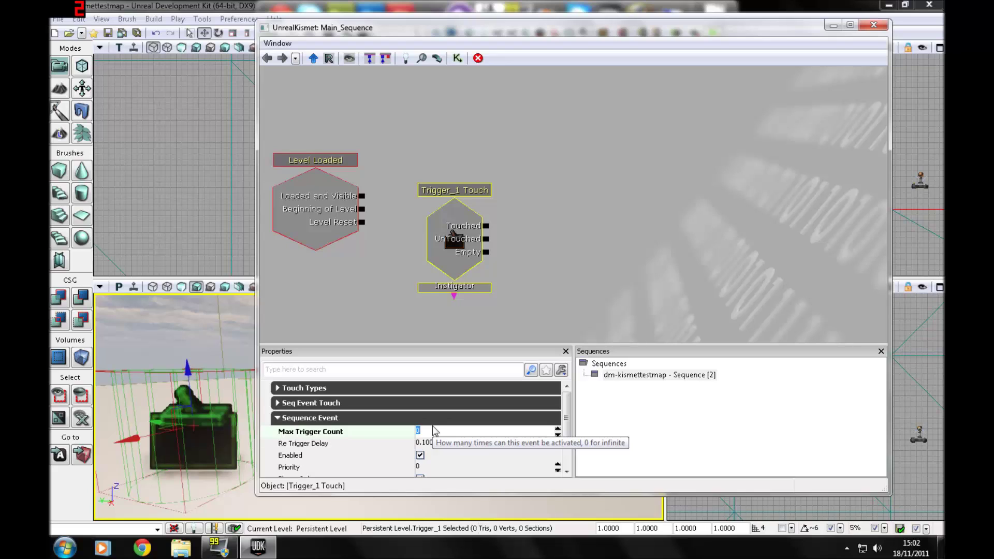
{"action": "left_click", "coordinate": [406, 403]}
{"action": "left_click", "coordinate": [406, 389]}
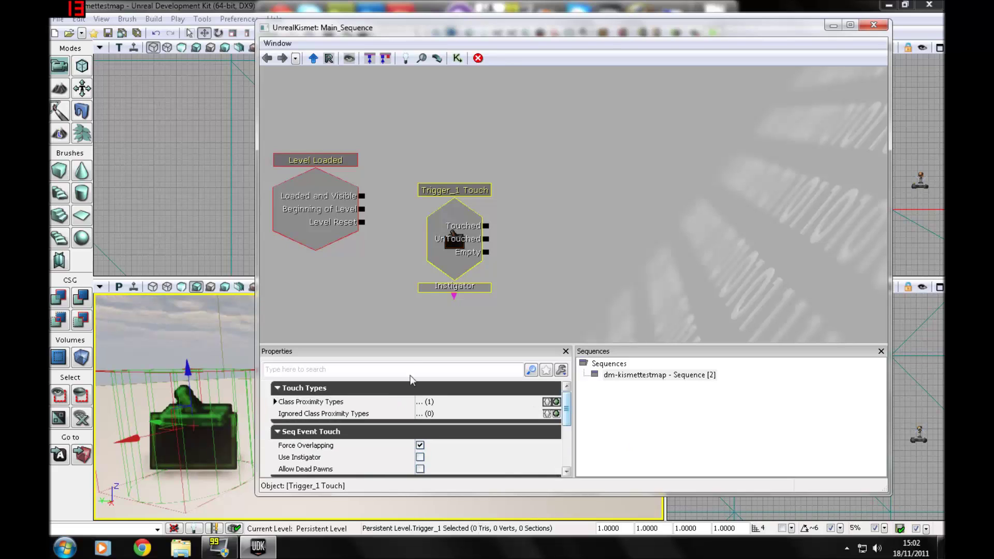
Step: Delete the trigger's Touch event from the sequence
{"action": "left_click", "coordinate": [444, 215]}
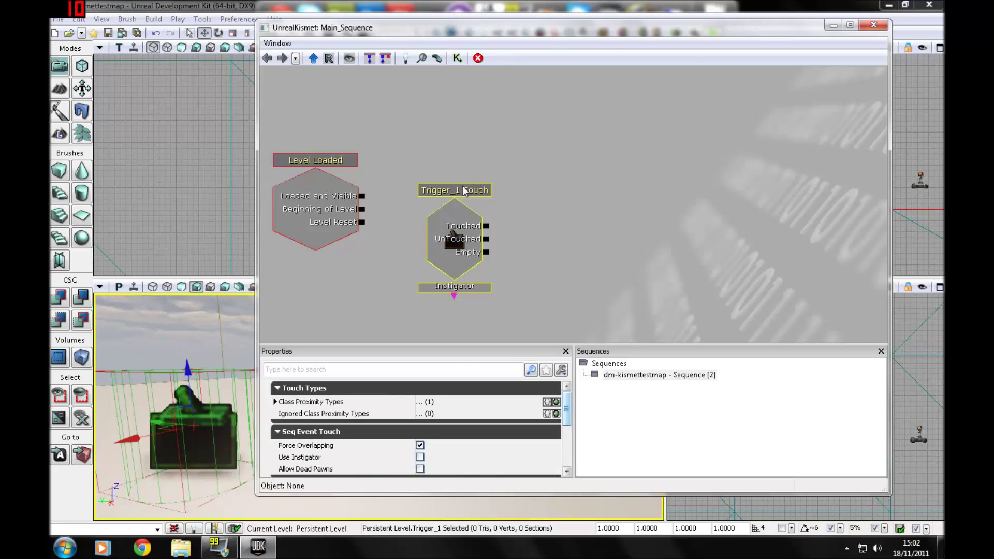
{"action": "right_click", "coordinate": [444, 214]}
{"action": "key", "text": "Escape"}
{"action": "key", "text": "Delete"}
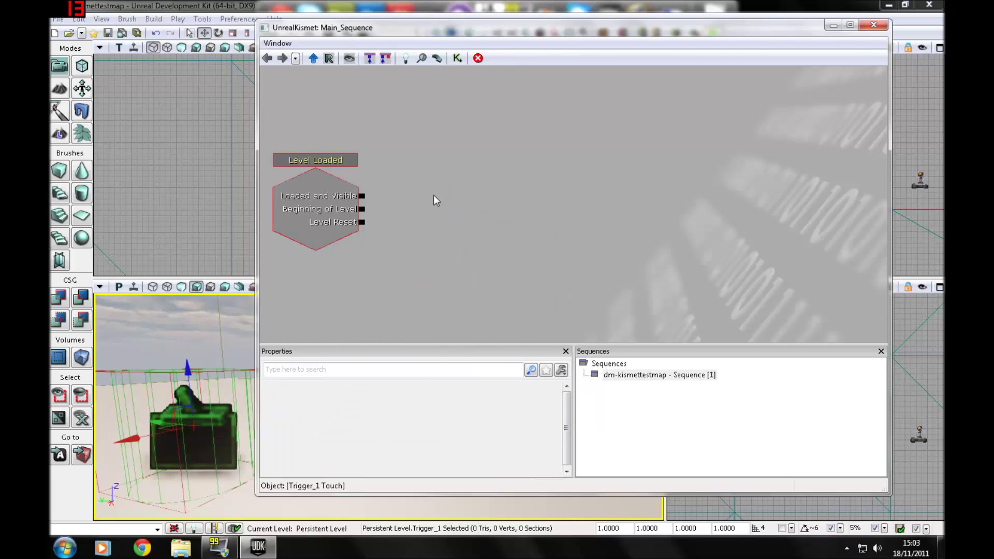
Step: Create a Used event from the selected trigger and expand its Seq Event Used properties
{"action": "right_click", "coordinate": [435, 201]}
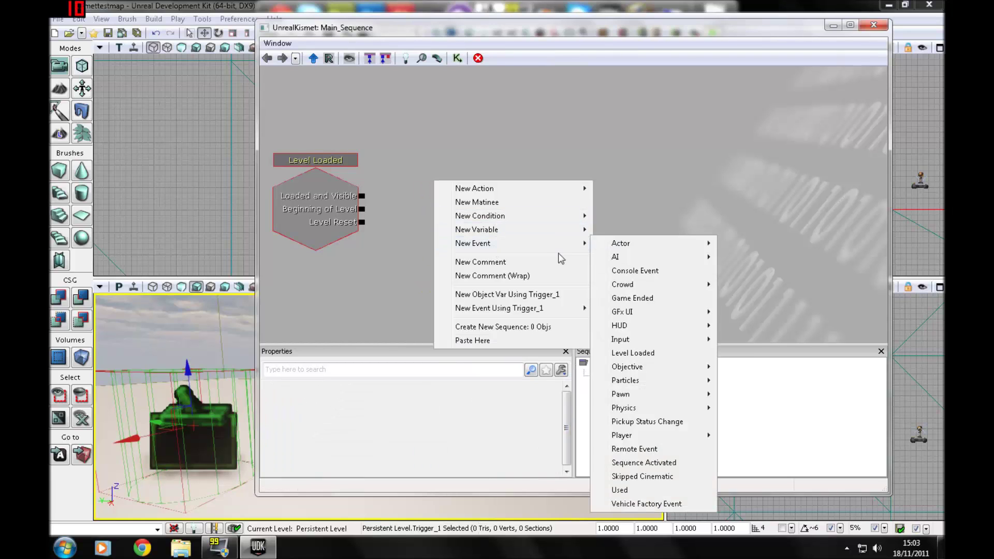
{"action": "mouse_move", "coordinate": [569, 308]}
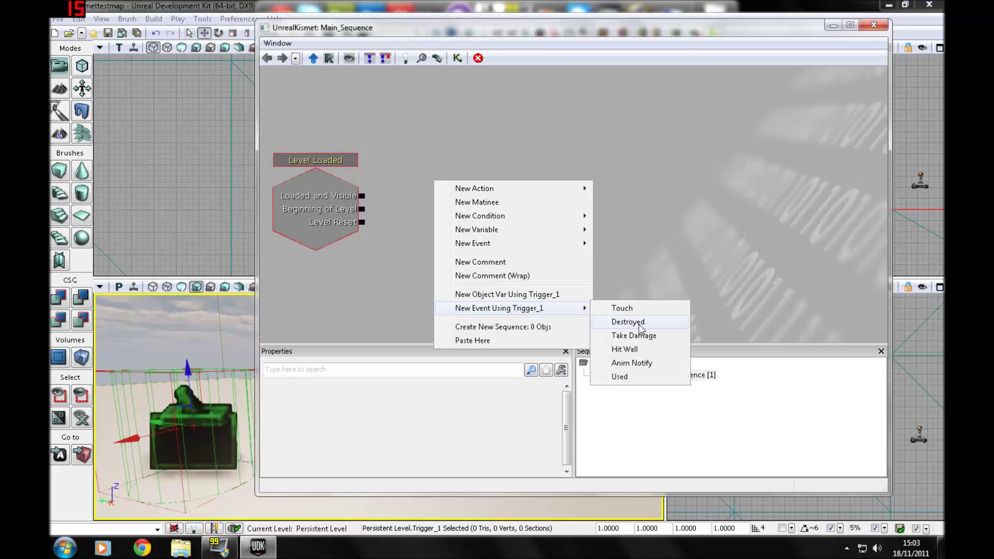
{"action": "left_click", "coordinate": [625, 375]}
{"action": "left_click", "coordinate": [509, 389]}
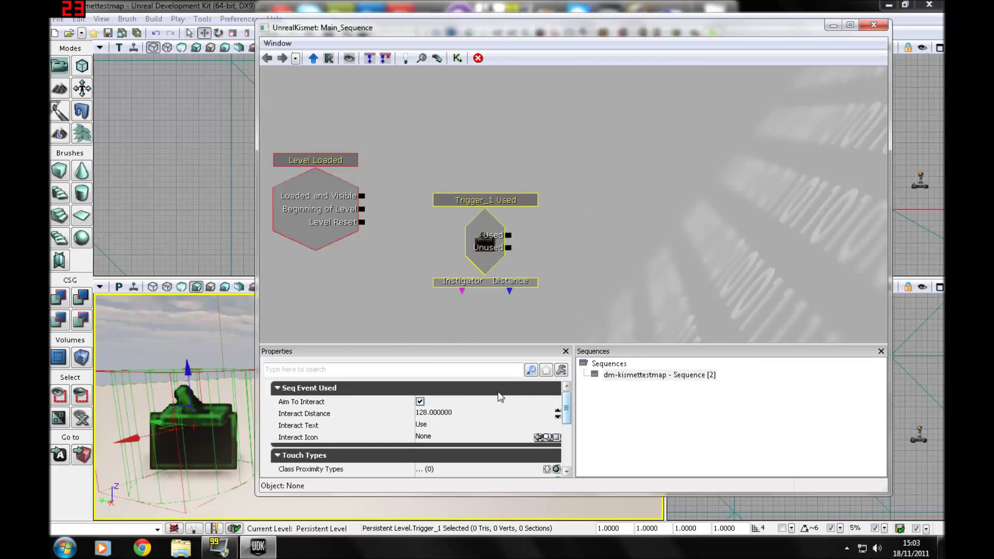
Step: Turn off Aim To Interact for the Used event and set its Interact Distance to 500
{"action": "mouse_move", "coordinate": [421, 407]}
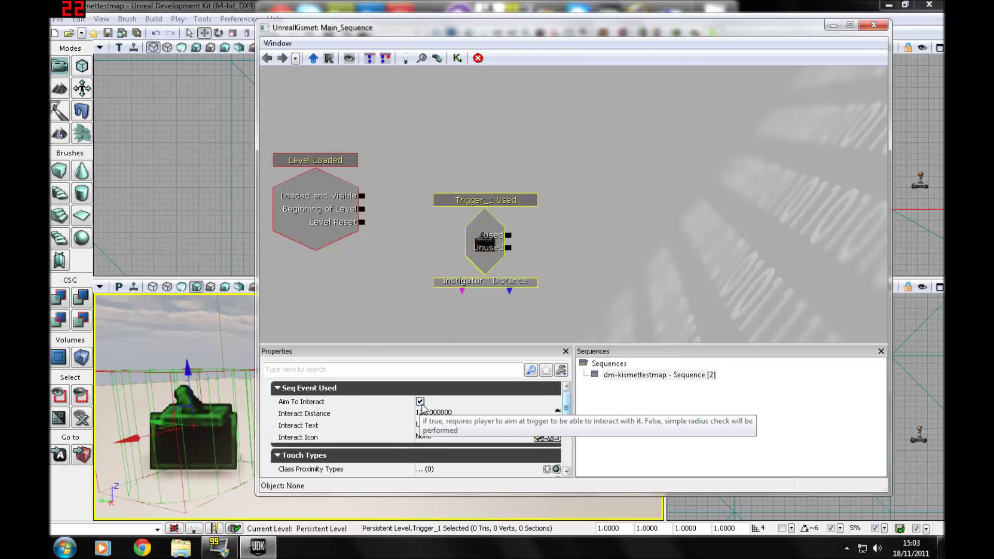
{"action": "left_click", "coordinate": [419, 401]}
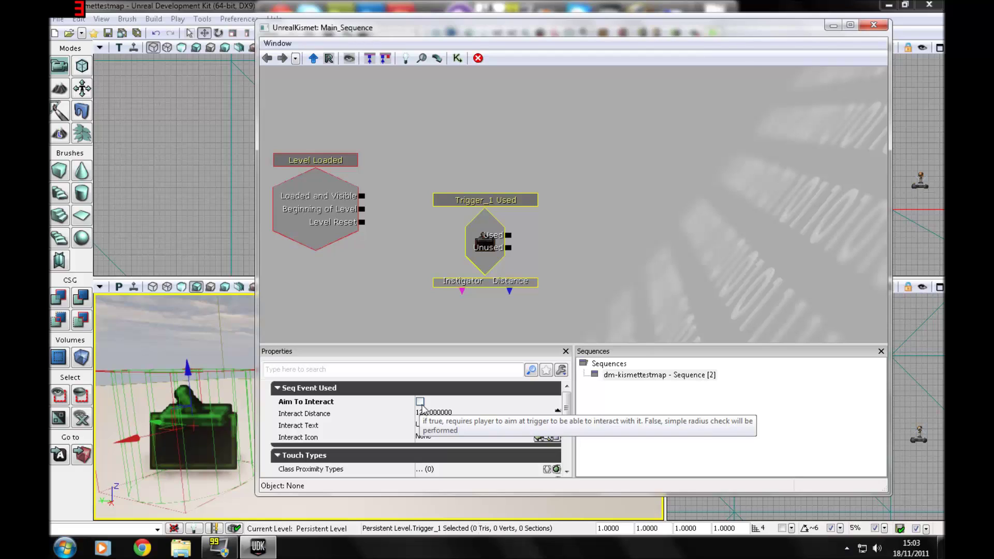
{"action": "right_click_drag", "start_coordinate": [223, 336], "coordinate": [113, 377]}
{"action": "left_click_drag", "start_coordinate": [566, 411], "coordinate": [566, 414]}
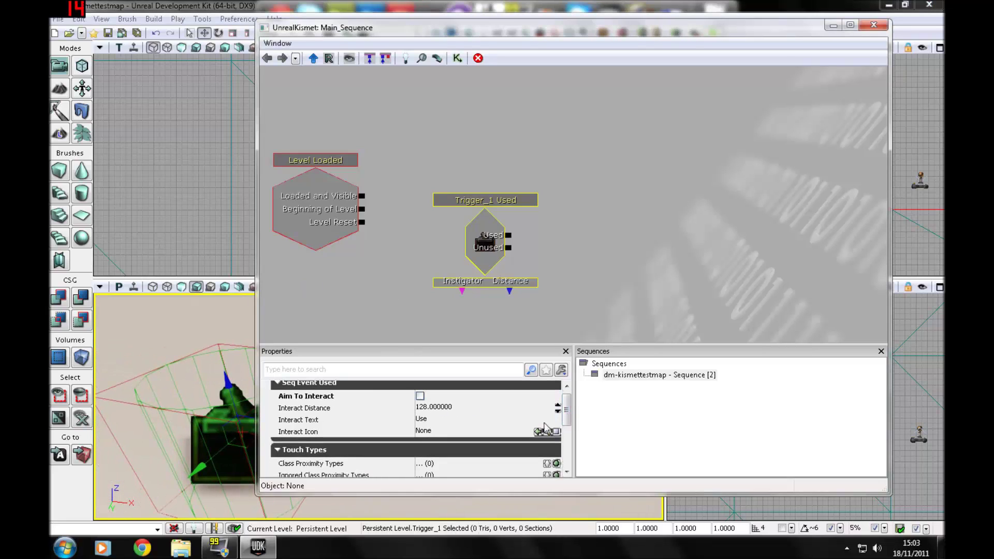
{"action": "left_click", "coordinate": [466, 411]}
{"action": "type", "text": "500"}
{"action": "key", "text": "Return"}
Step: Move the Kismet window aside and scale the trigger up so its radius covers a wide area of the floor
{"action": "right_click_drag", "start_coordinate": [171, 393], "coordinate": [192, 424]}
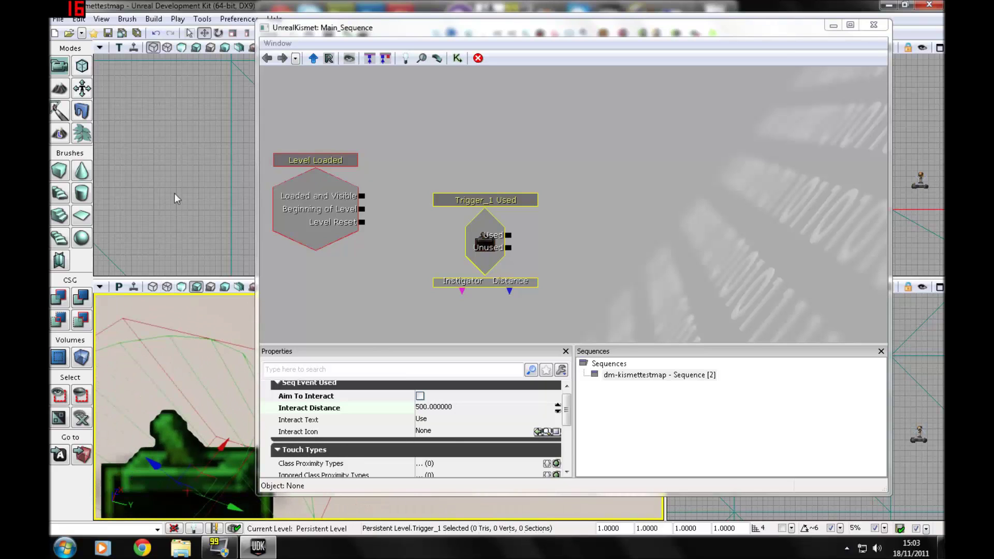
{"action": "left_click_drag", "start_coordinate": [411, 28], "coordinate": [479, 29]}
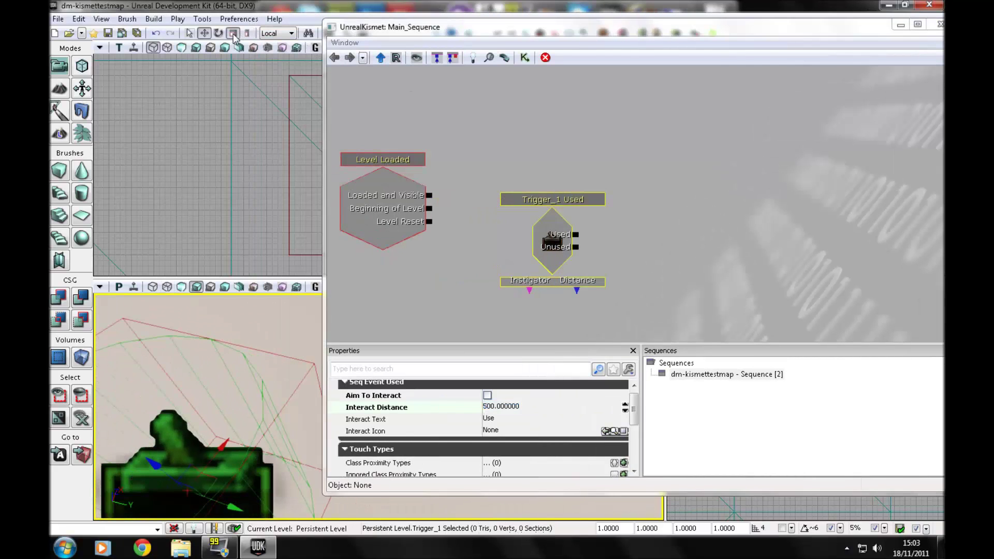
{"action": "left_click", "coordinate": [233, 33]}
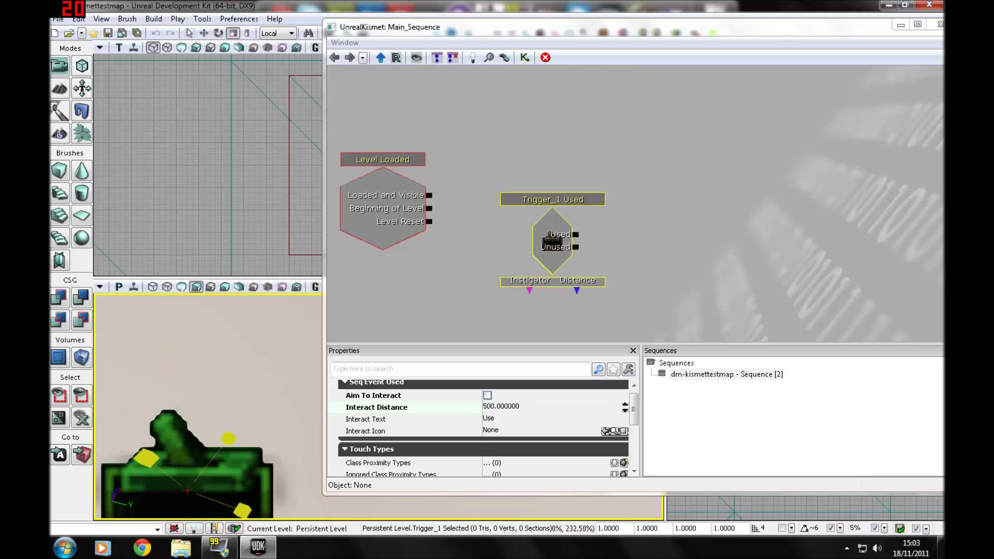
{"action": "left_click_drag", "start_coordinate": [217, 404], "coordinate": [179, 440]}
{"action": "left_click_drag", "start_coordinate": [195, 370], "coordinate": [473, 395]}
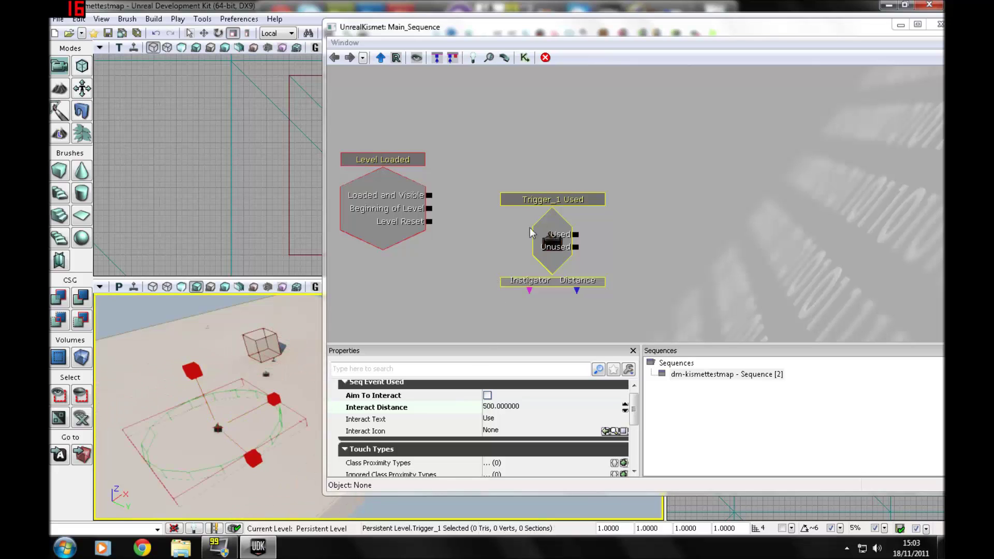
Step: Create a Take Damage event from the selected trigger beside its Used event
{"action": "right_click", "coordinate": [641, 228]}
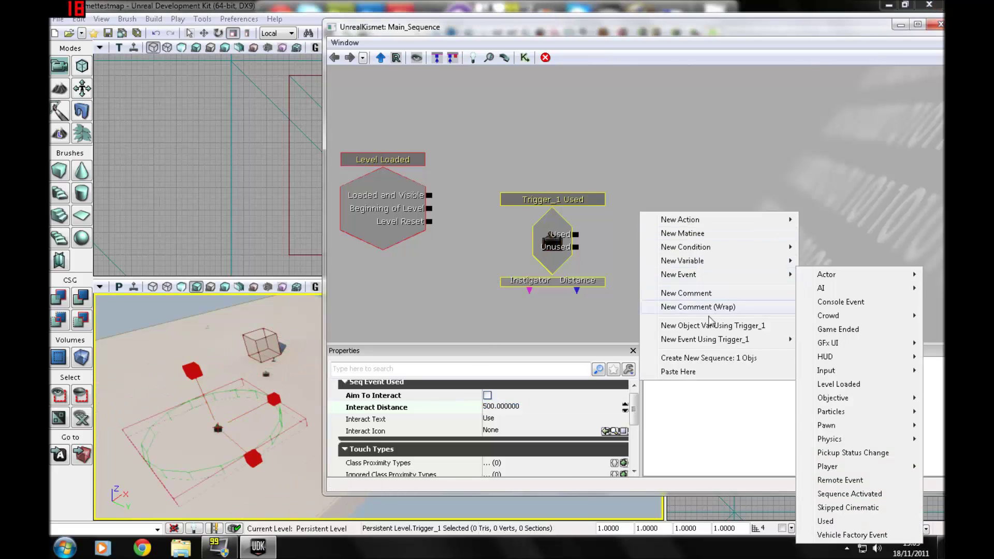
{"action": "mouse_move", "coordinate": [724, 339]}
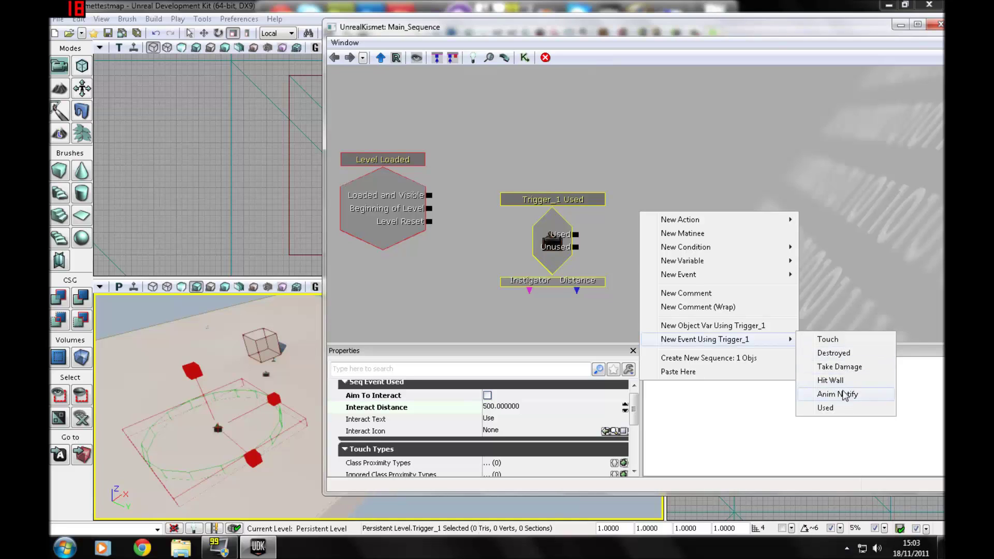
{"action": "left_click", "coordinate": [849, 367]}
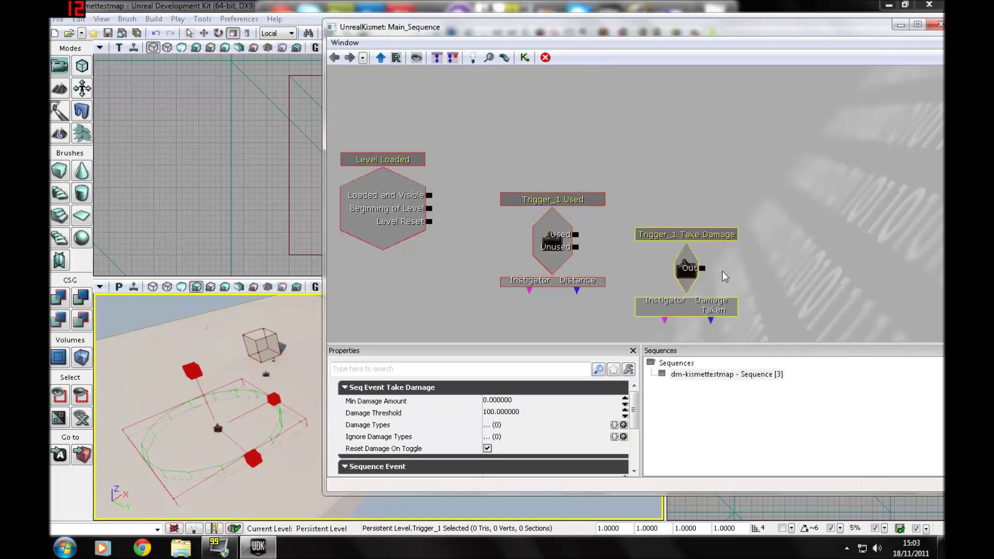
Step: Move the trigger's Take Damage event up slightly and delete its Used event
{"action": "left_click_drag", "start_coordinate": [689, 222], "coordinate": [669, 177], "text": "ctrl"}
{"action": "left_click", "coordinate": [571, 201]}
{"action": "key", "text": "Delete"}
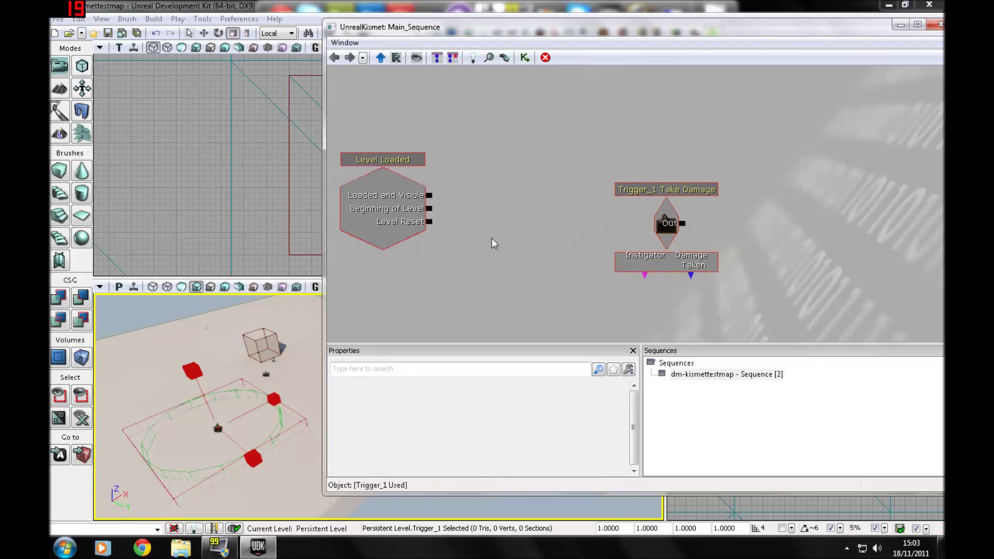
Step: Place the trigger's Take Damage event directly beneath the Level Loaded event
{"action": "left_click", "coordinate": [671, 190]}
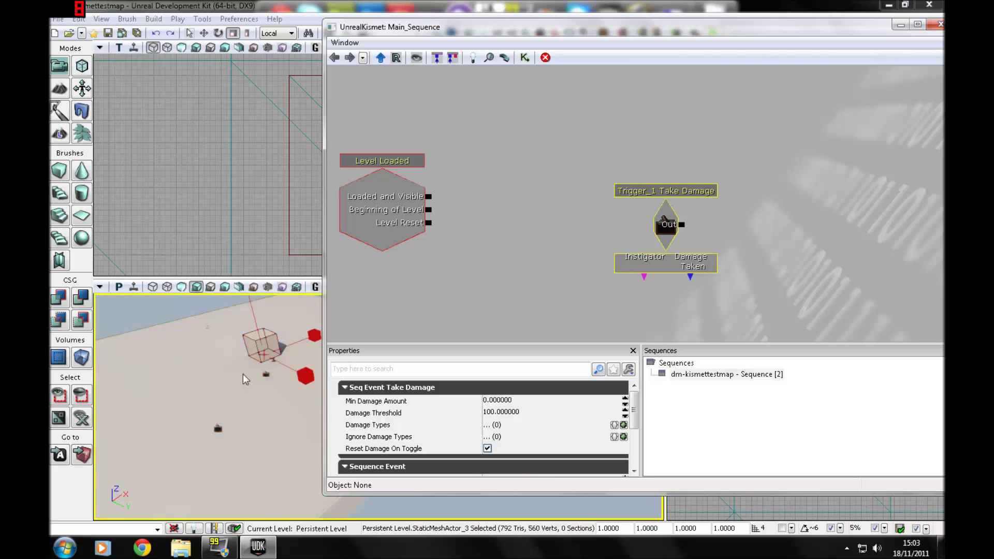
{"action": "left_click_drag", "start_coordinate": [218, 388], "coordinate": [171, 354]}
{"action": "left_click_drag", "start_coordinate": [698, 193], "coordinate": [521, 223]}
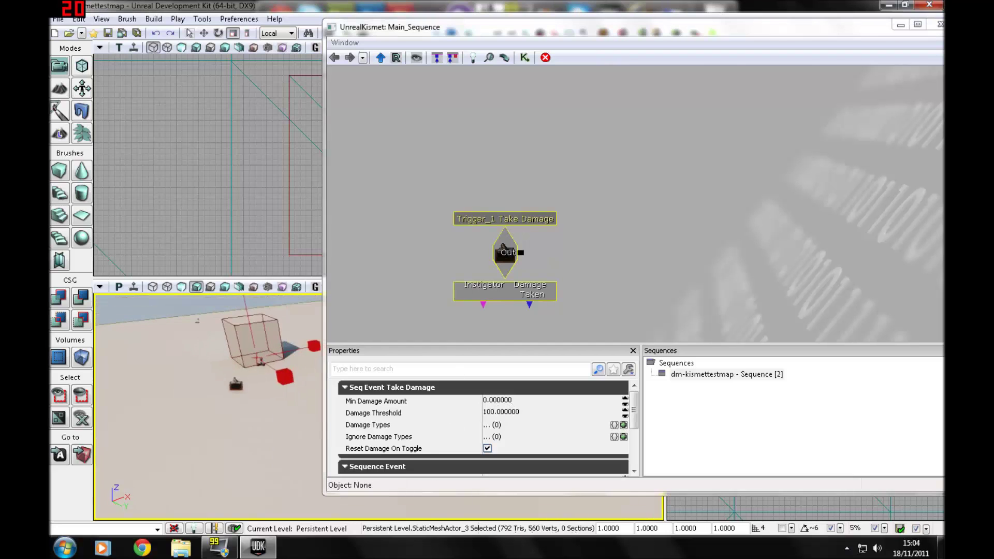
{"action": "left_click_drag", "start_coordinate": [355, 249], "coordinate": [561, 217]}
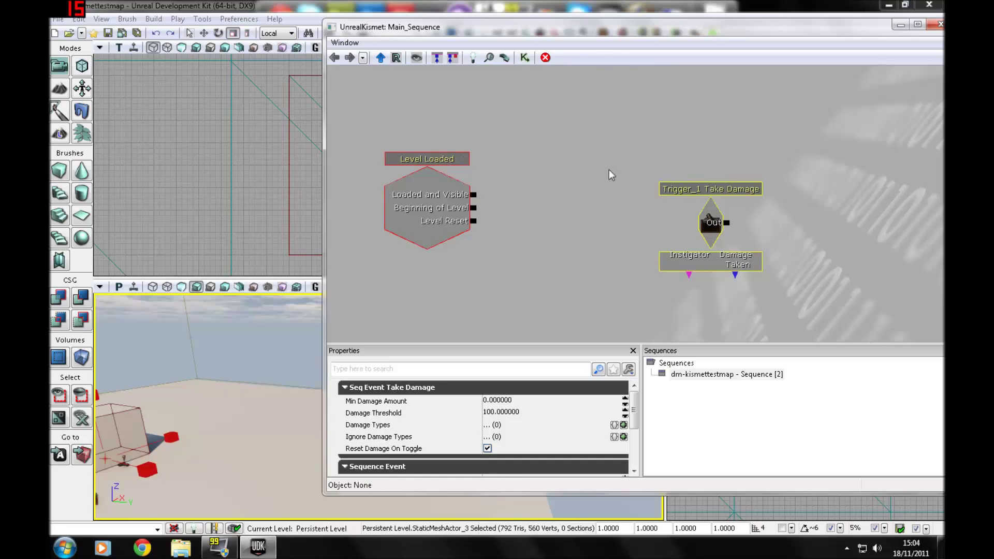
{"action": "left_click_drag", "start_coordinate": [674, 187], "coordinate": [402, 264], "text": "ctrl"}
{"action": "left_click_drag", "start_coordinate": [490, 267], "coordinate": [548, 199]}
{"action": "right_click", "coordinate": [620, 182]}
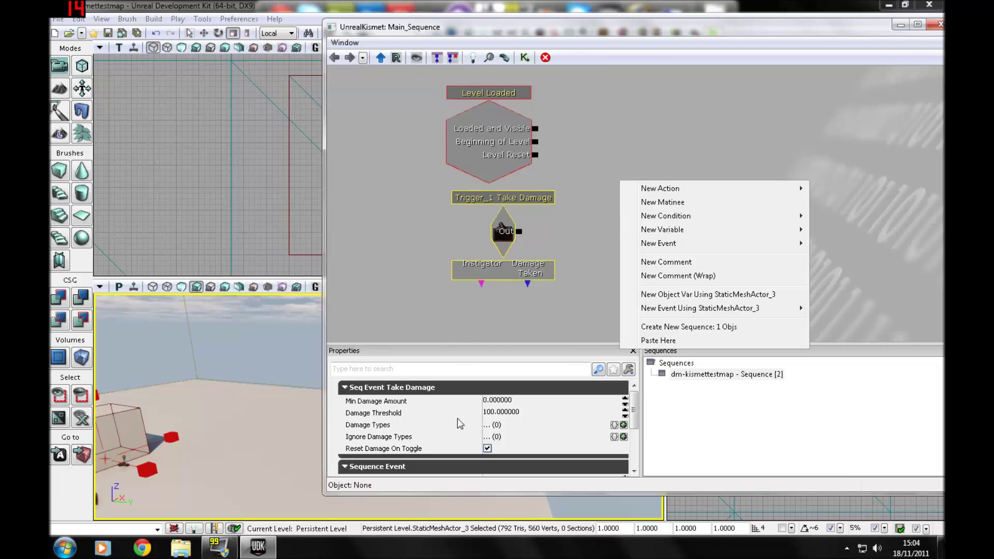
Step: Set the Take Damage event's Min Damage Amount to 100
{"action": "left_click", "coordinate": [527, 399]}
{"action": "type", "text": "100"}
{"action": "key", "text": "Return"}
{"action": "right_click_drag", "start_coordinate": [207, 388], "coordinate": [108, 429]}
{"action": "left_click_drag", "start_coordinate": [207, 439], "coordinate": [303, 409]}
{"action": "mouse_move", "coordinate": [303, 409]}
{"action": "right_mouse_down"}
{"action": "mouse_move", "coordinate": [279, 440]}
{"action": "mouse_move", "coordinate": [306, 393]}
{"action": "mouse_move", "coordinate": [269, 460]}
{"action": "mouse_move", "coordinate": [302, 451]}
{"action": "mouse_move", "coordinate": [290, 408]}
{"action": "mouse_move", "coordinate": [279, 456]}
{"action": "mouse_move", "coordinate": [300, 414]}
{"action": "mouse_move", "coordinate": [311, 445]}
{"action": "mouse_move", "coordinate": [259, 440]}
{"action": "mouse_move", "coordinate": [275, 404]}
{"action": "mouse_move", "coordinate": [282, 414]}
{"action": "mouse_move", "coordinate": [289, 403]}
{"action": "right_mouse_up"}
Step: Set the Take Damage event's Re Trigger Delay to 5000
{"action": "left_click", "coordinate": [511, 248]}
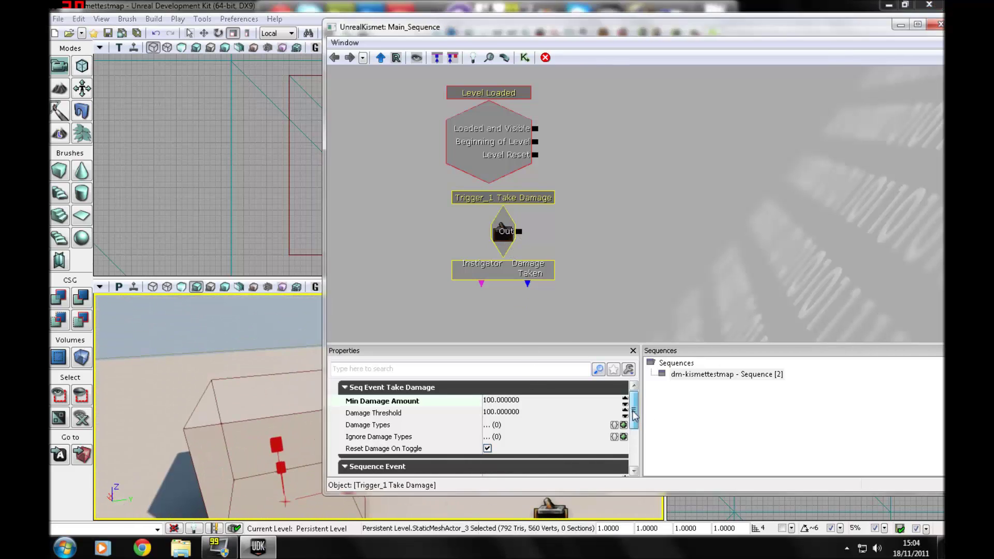
{"action": "left_click_drag", "start_coordinate": [633, 414], "coordinate": [634, 449]}
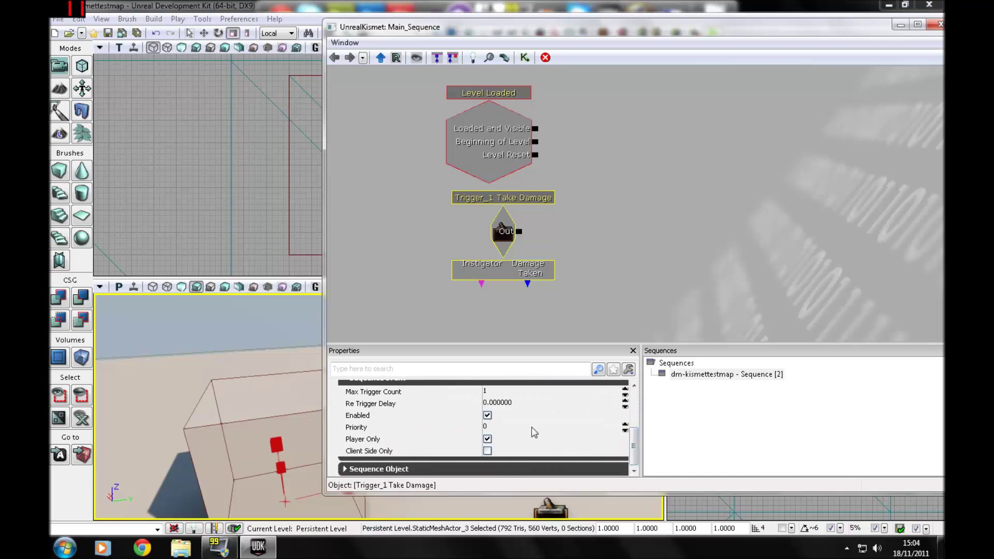
{"action": "left_click", "coordinate": [518, 406]}
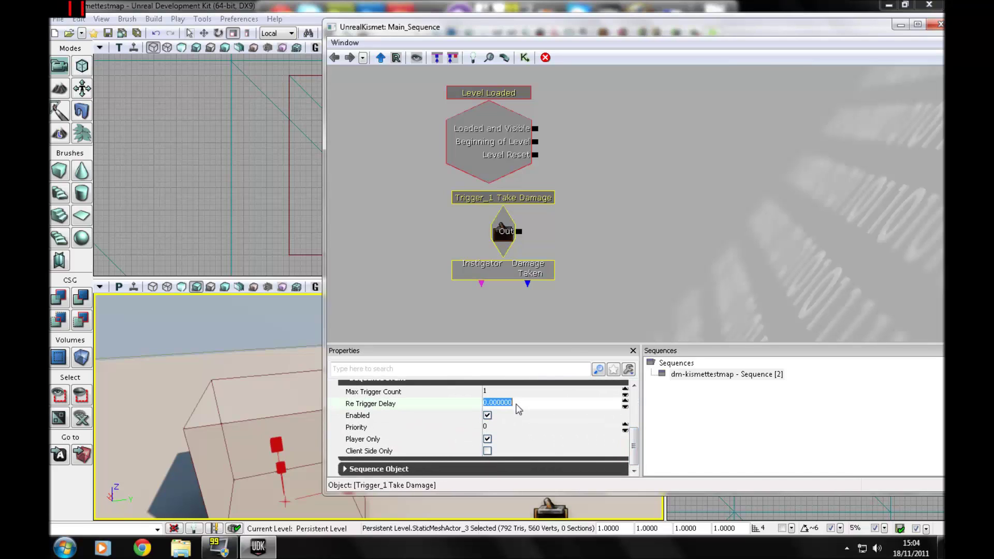
{"action": "type", "text": "5000"}
{"action": "key", "text": "Return"}
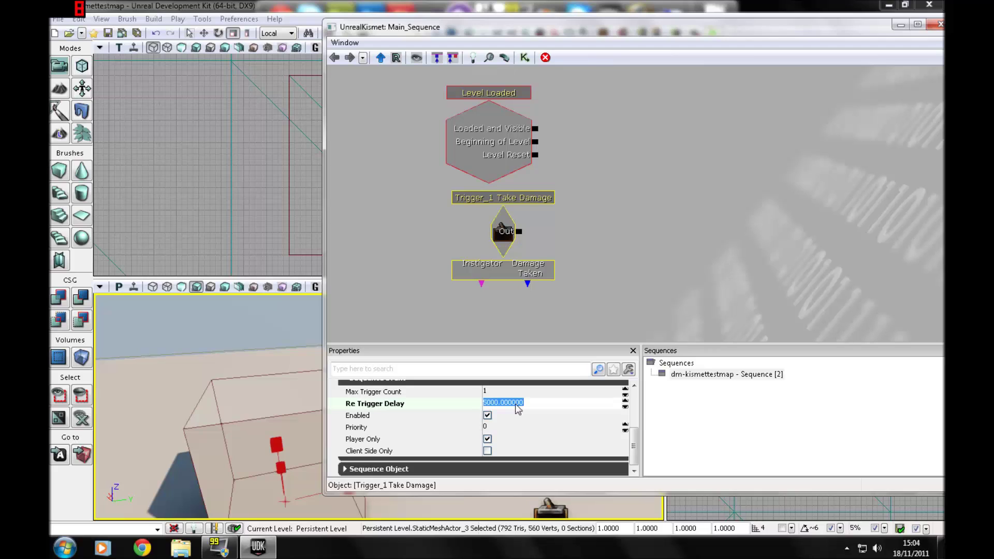
Step: Reset the Take Damage event's Re Trigger Delay to 0
{"action": "mouse_move", "coordinate": [207, 414]}
{"action": "right_mouse_down"}
{"action": "mouse_move", "coordinate": [223, 445]}
{"action": "mouse_move", "coordinate": [197, 419]}
{"action": "mouse_move", "coordinate": [218, 409]}
{"action": "right_mouse_up"}
{"action": "left_click", "coordinate": [482, 402]}
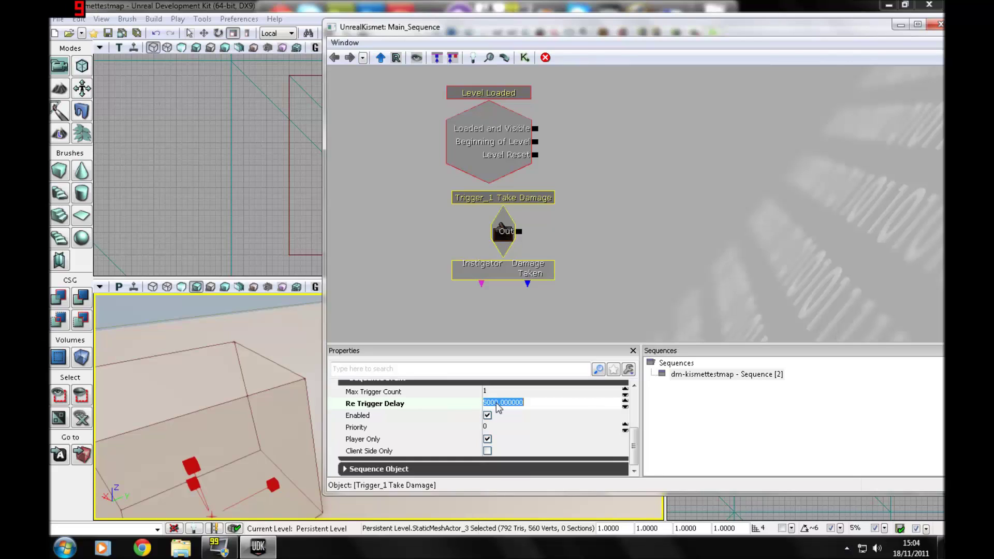
{"action": "type", "text": "09"}
{"action": "key", "text": "Return"}
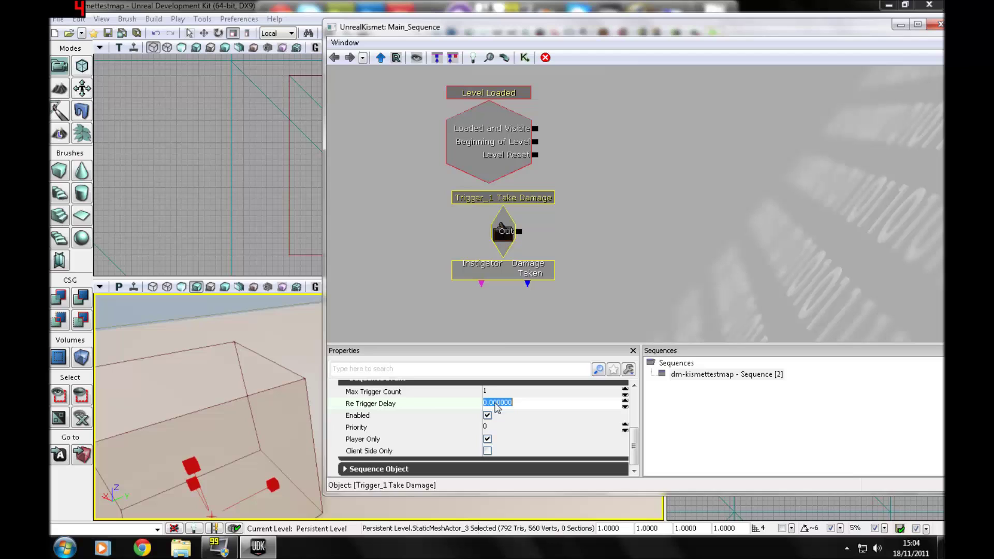
Step: Replace the Take Damage event with a new In Combat condition placed beneath the Level Loaded event
{"action": "left_click", "coordinate": [516, 197]}
{"action": "key", "text": "Delete"}
{"action": "right_click", "coordinate": [499, 229]}
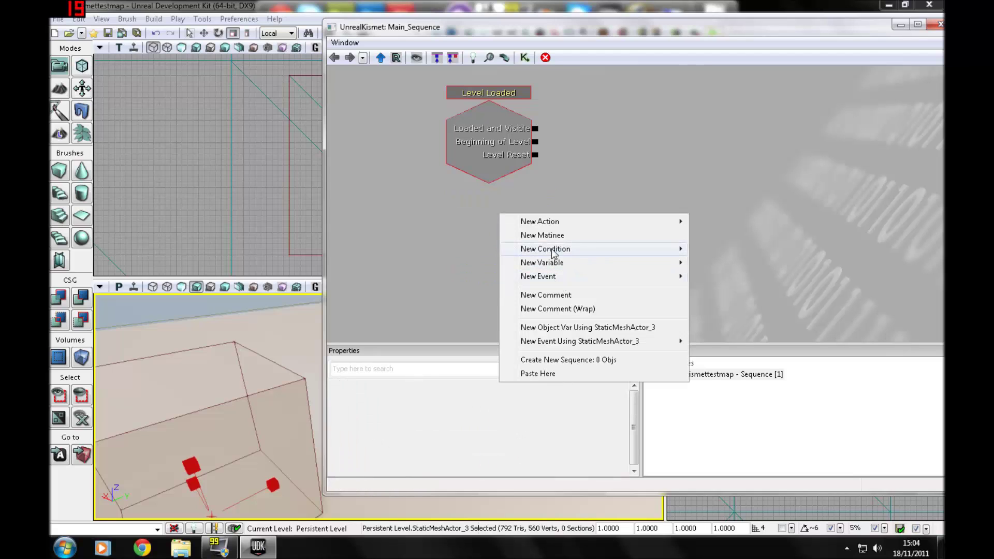
{"action": "mouse_move", "coordinate": [568, 252]}
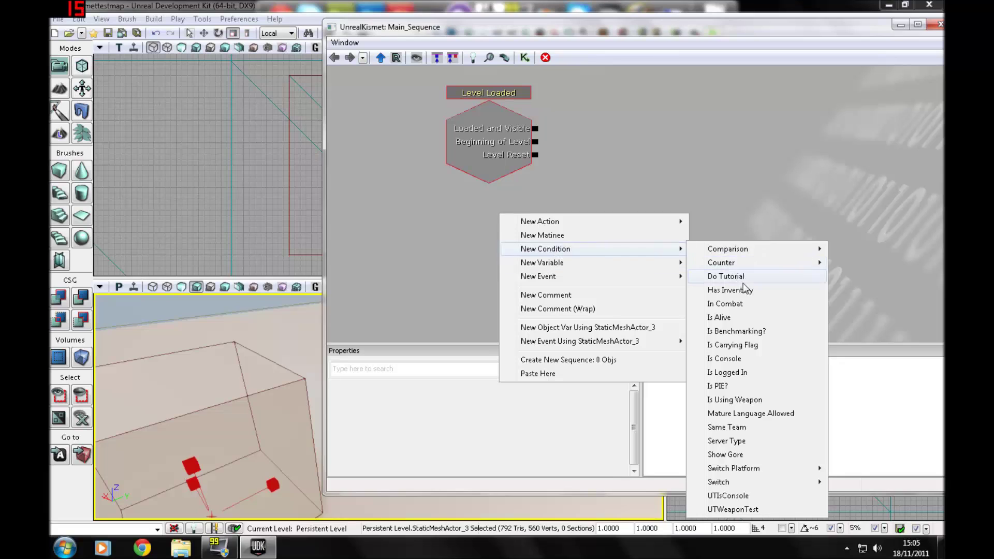
{"action": "left_click", "coordinate": [725, 304]}
{"action": "left_click_drag", "start_coordinate": [543, 229], "coordinate": [518, 214]}
{"action": "right_click_drag", "start_coordinate": [217, 383], "coordinate": [228, 476]}
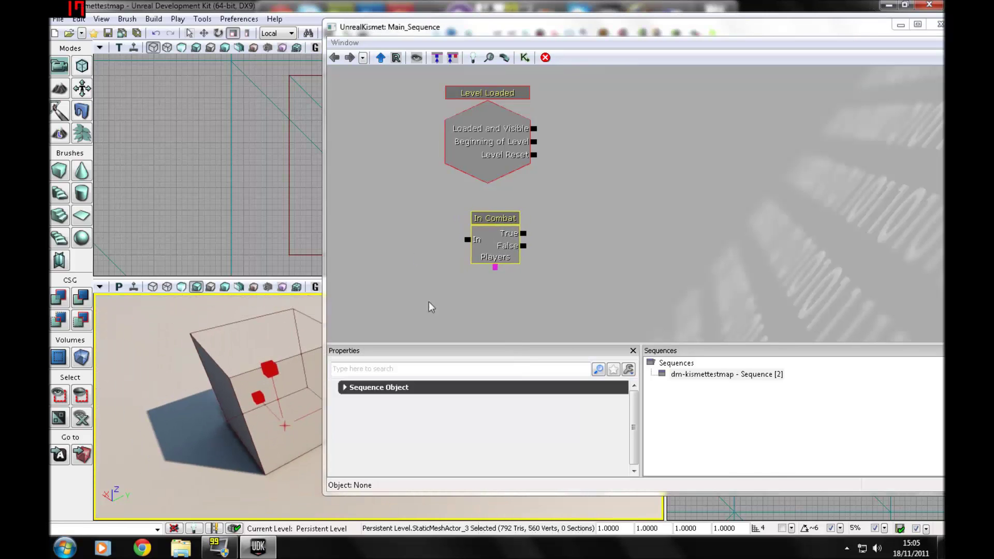
Step: Create a Player variable for all players, place it beneath the In Combat condition and link it to the Players connector
{"action": "left_click_drag", "start_coordinate": [523, 234], "coordinate": [535, 129]}
{"action": "left_click", "coordinate": [501, 242]}
{"action": "left_click_drag", "start_coordinate": [523, 247], "coordinate": [566, 211]}
{"action": "right_click", "coordinate": [566, 211]}
{"action": "mouse_move", "coordinate": [601, 260]}
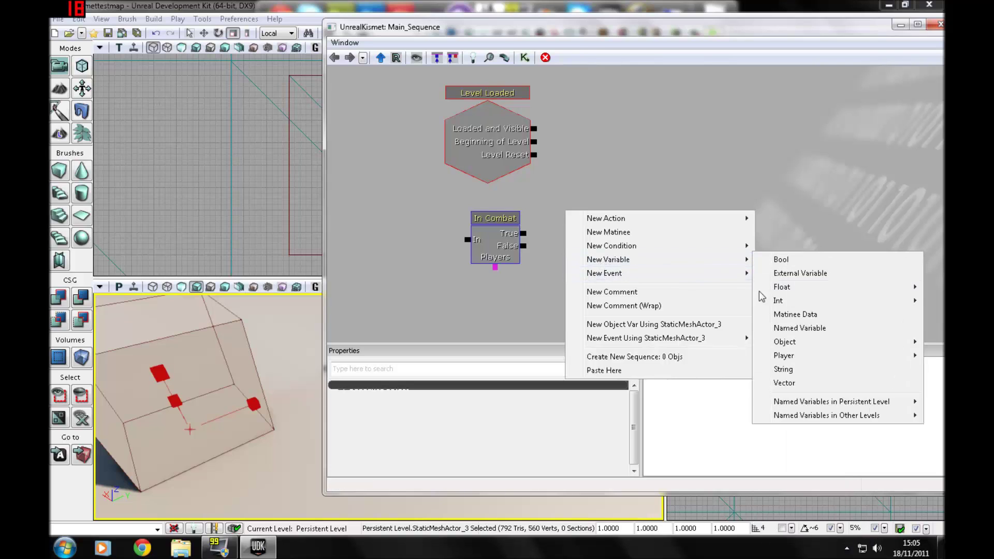
{"action": "mouse_move", "coordinate": [787, 355]}
{"action": "left_click", "coordinate": [696, 356]}
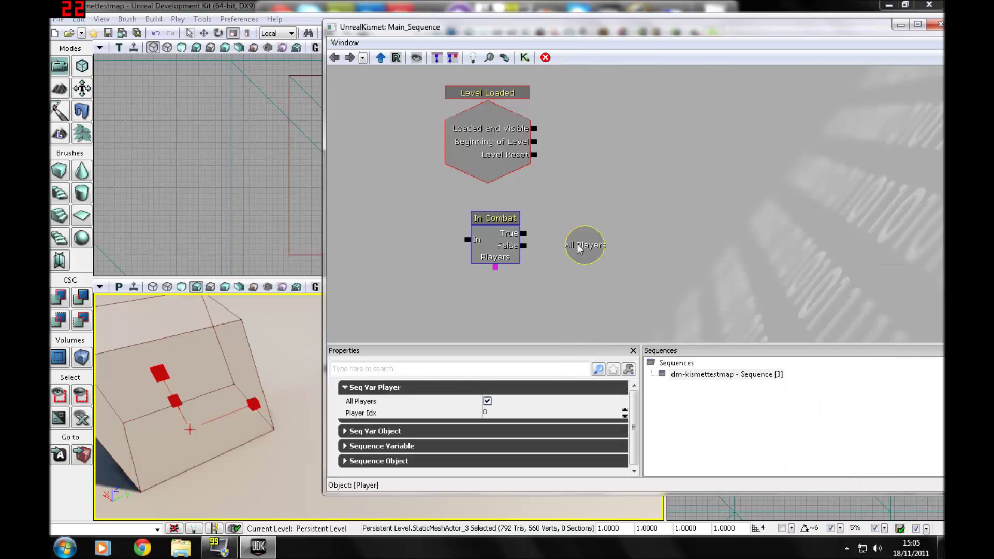
{"action": "left_click_drag", "start_coordinate": [578, 242], "coordinate": [499, 331]}
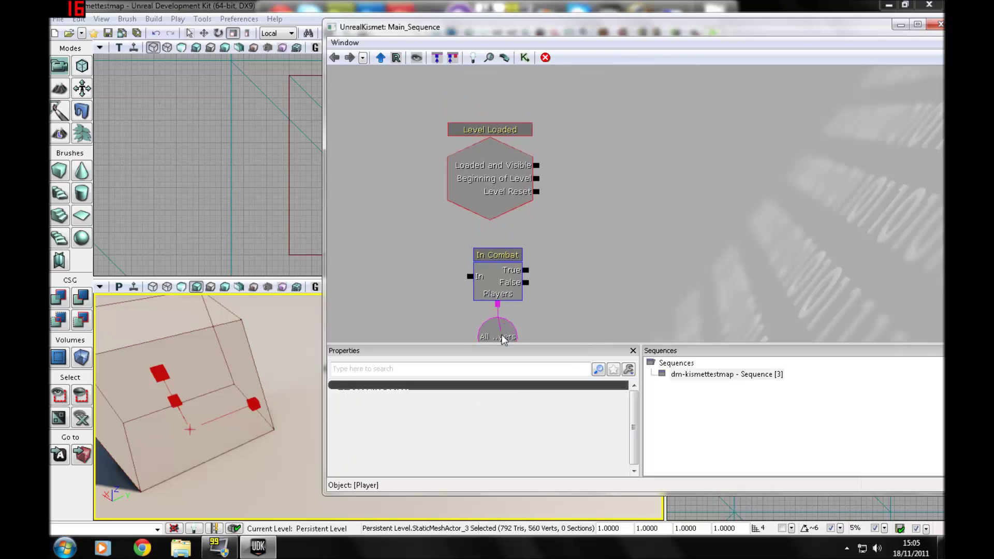
Step: Move the In Combat condition beside Level Loaded and connect the Loaded and Visible output to its In input
{"action": "left_click_drag", "start_coordinate": [536, 165], "coordinate": [604, 163]}
{"action": "right_click", "coordinate": [623, 237]}
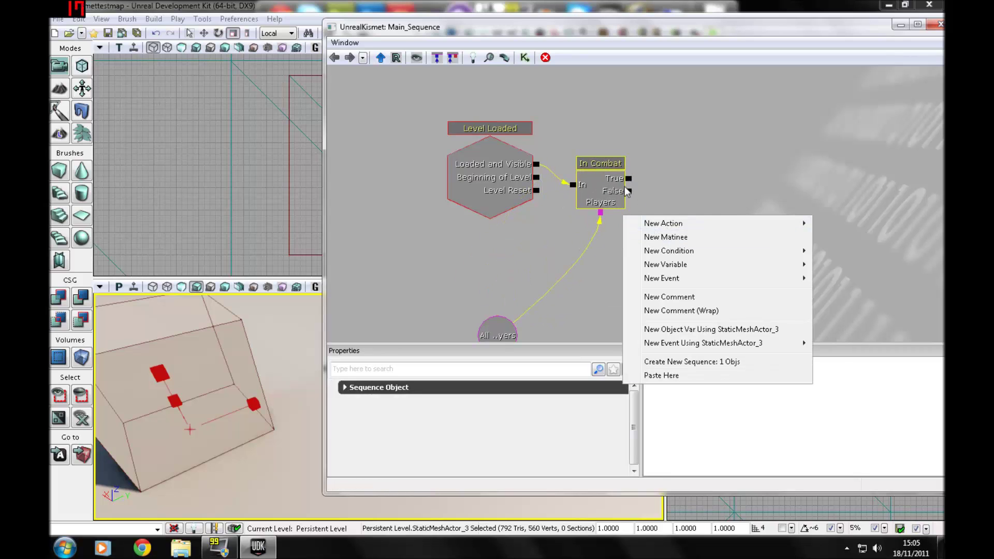
{"action": "left_click", "coordinate": [642, 176]}
{"action": "left_click_drag", "start_coordinate": [639, 178], "coordinate": [812, 150]}
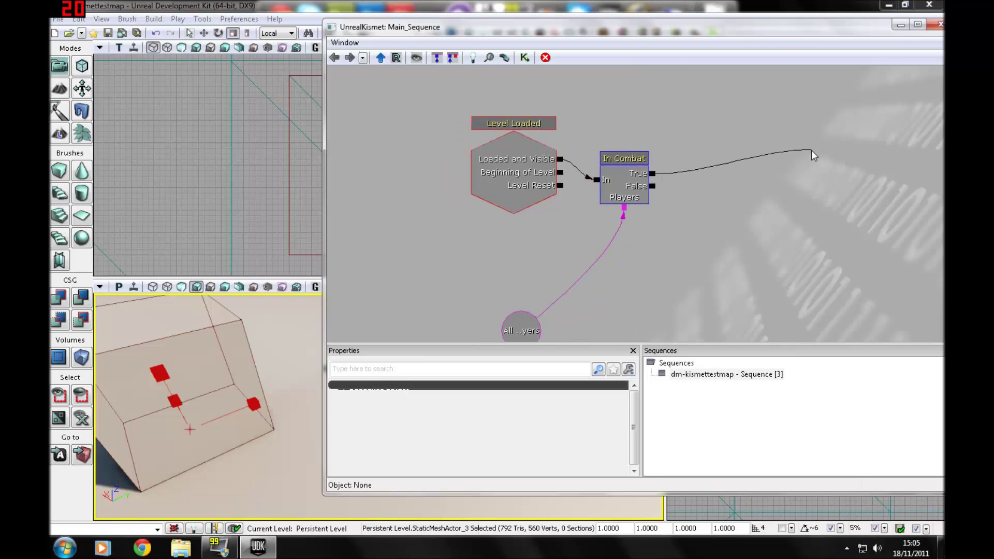
{"action": "right_click", "coordinate": [677, 229]}
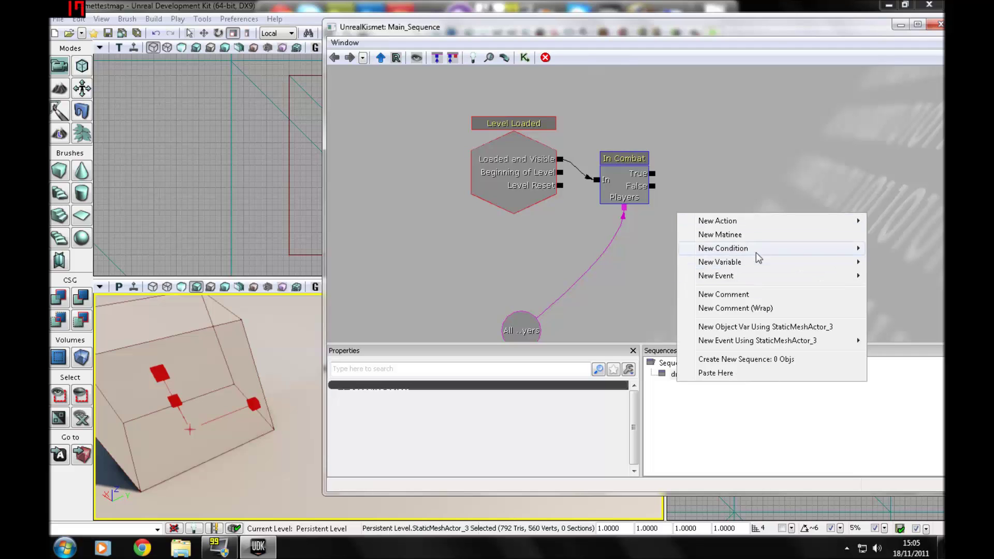
{"action": "mouse_move", "coordinate": [758, 222]}
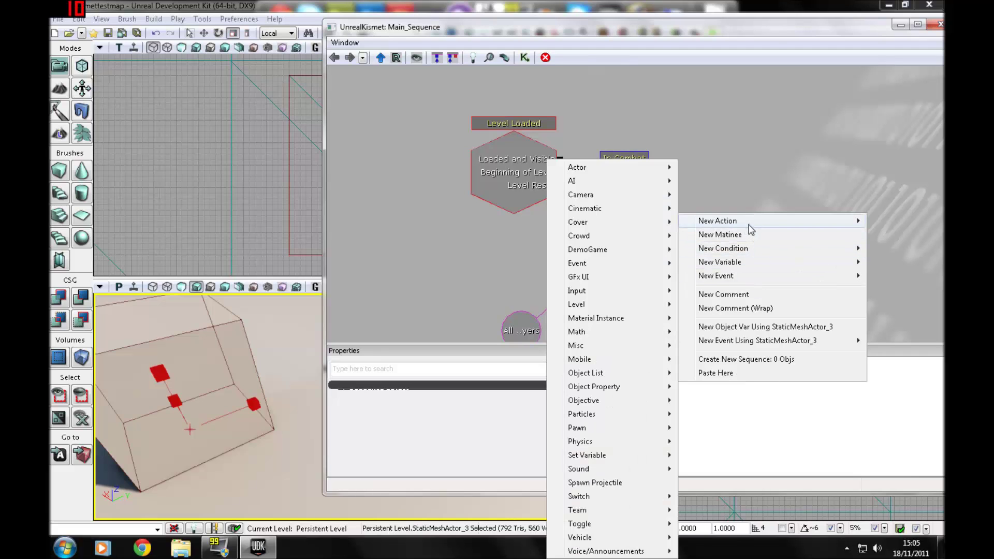
{"action": "mouse_move", "coordinate": [588, 184]}
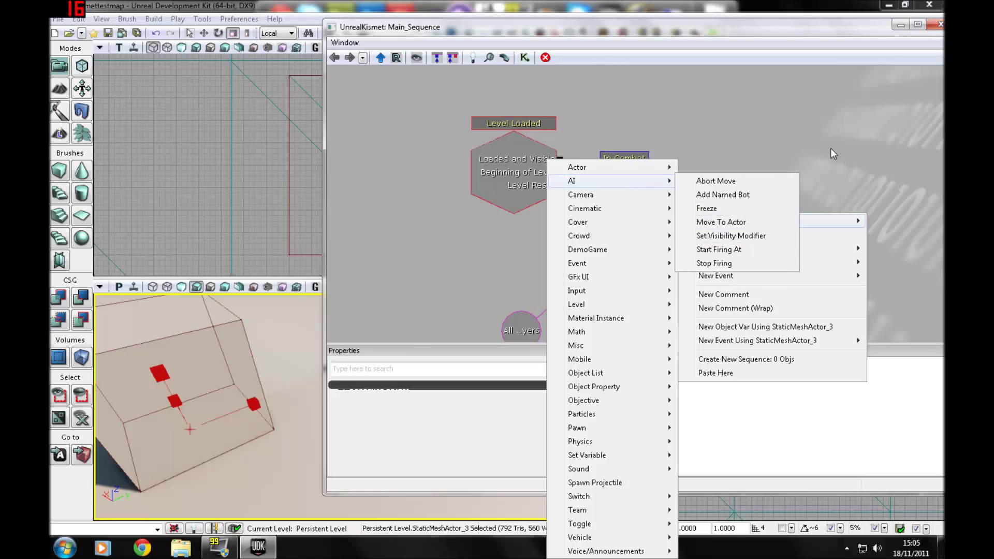
{"action": "left_click", "coordinate": [777, 27]}
{"action": "right_click", "coordinate": [679, 182]}
{"action": "mouse_move", "coordinate": [723, 207]}
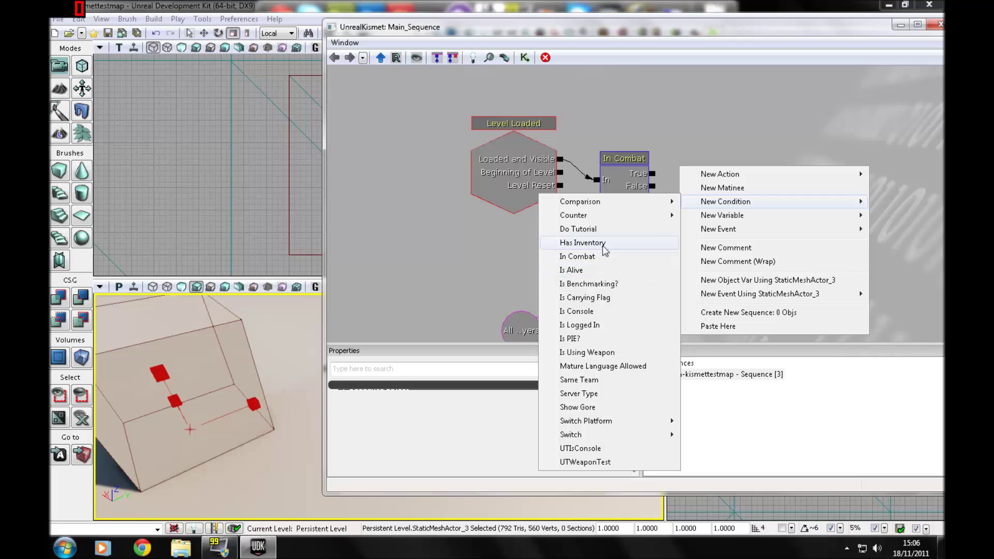
{"action": "left_click", "coordinate": [619, 229]}
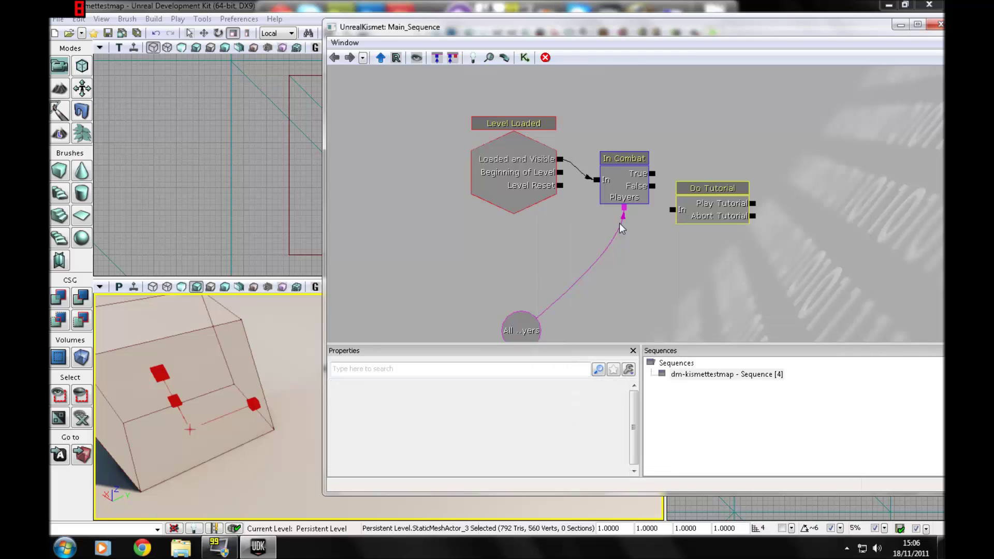
{"action": "key", "text": "Delete"}
Step: Create a String variable beside the In Combat condition with the value "hello world"
{"action": "right_click", "coordinate": [712, 193]}
{"action": "mouse_move", "coordinate": [749, 215]}
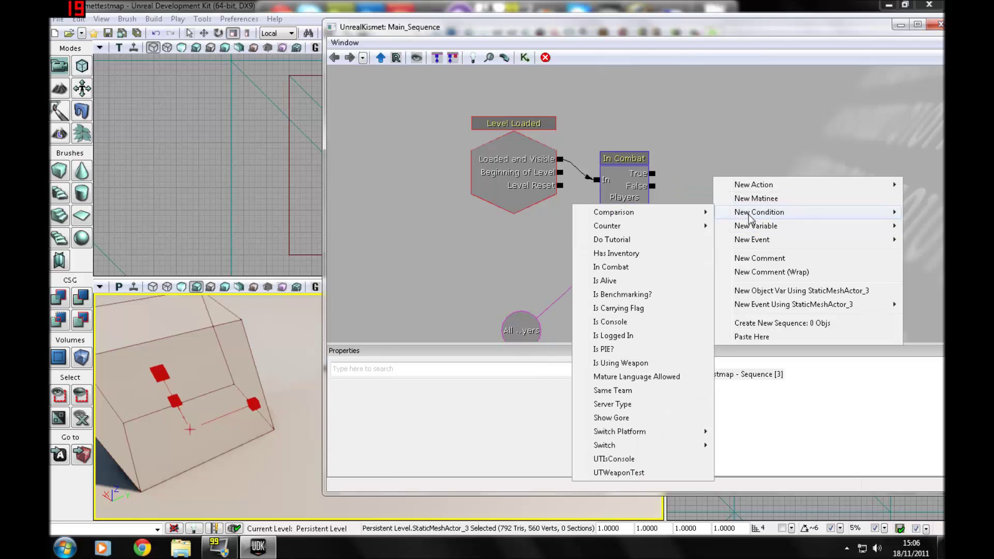
{"action": "mouse_move", "coordinate": [648, 227]}
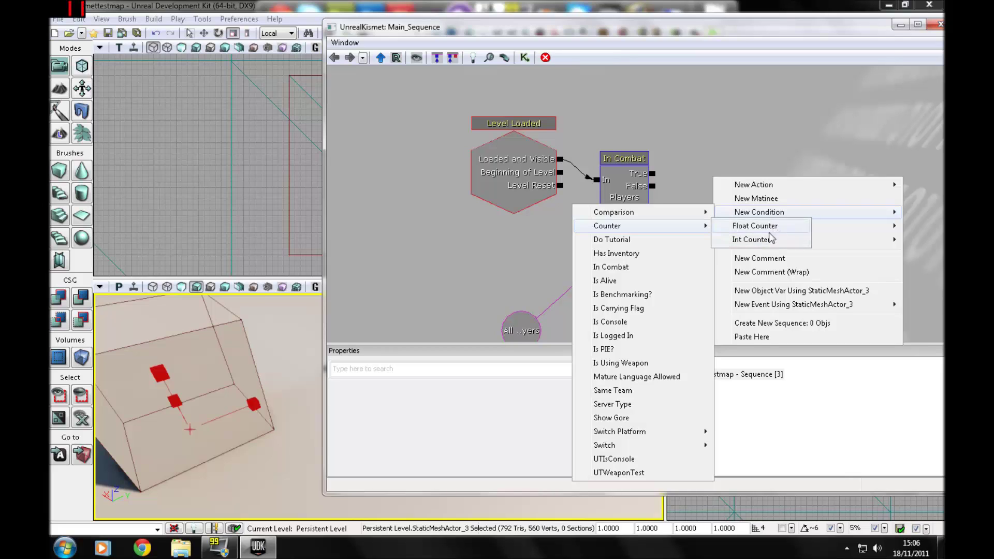
{"action": "mouse_move", "coordinate": [871, 229]}
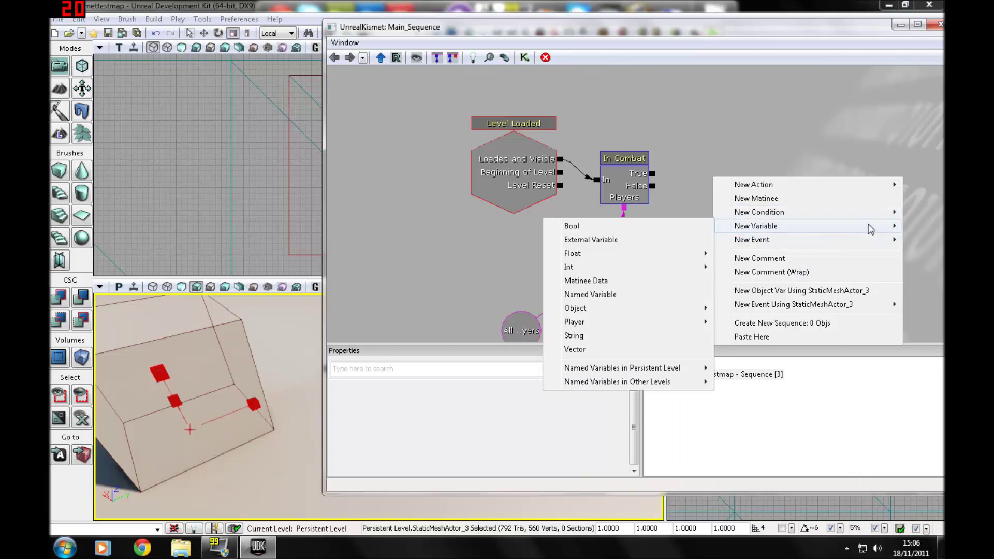
{"action": "left_click", "coordinate": [583, 337]}
{"action": "left_click", "coordinate": [378, 387]}
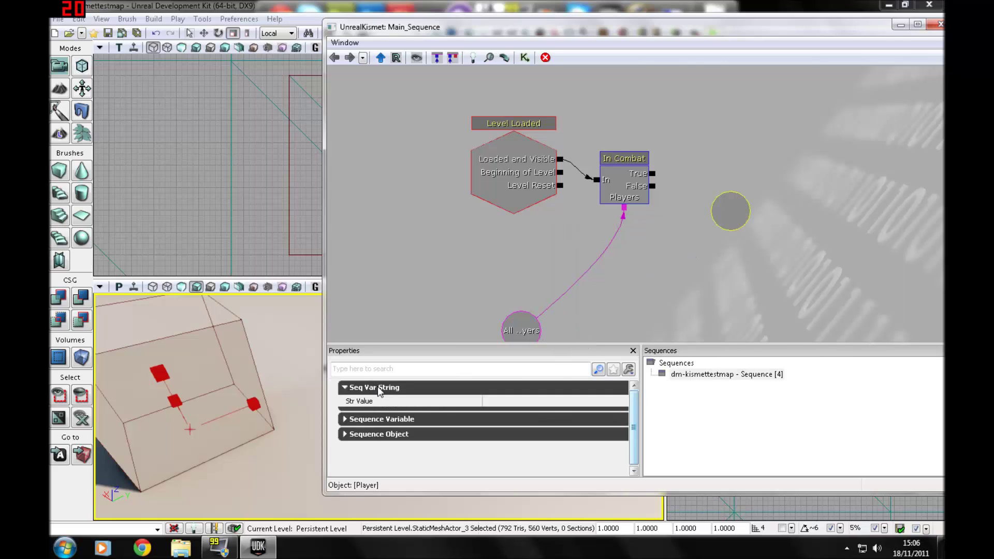
{"action": "left_click", "coordinate": [497, 402]}
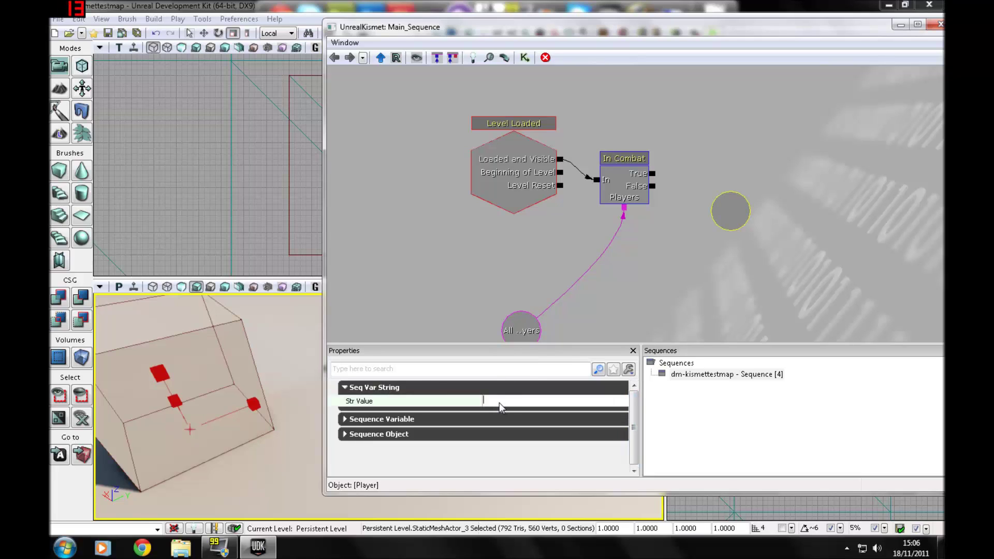
{"action": "type", "text": "hello world"}
{"action": "left_click", "coordinate": [637, 320]}
{"action": "left_click_drag", "start_coordinate": [669, 221], "coordinate": [687, 201]}
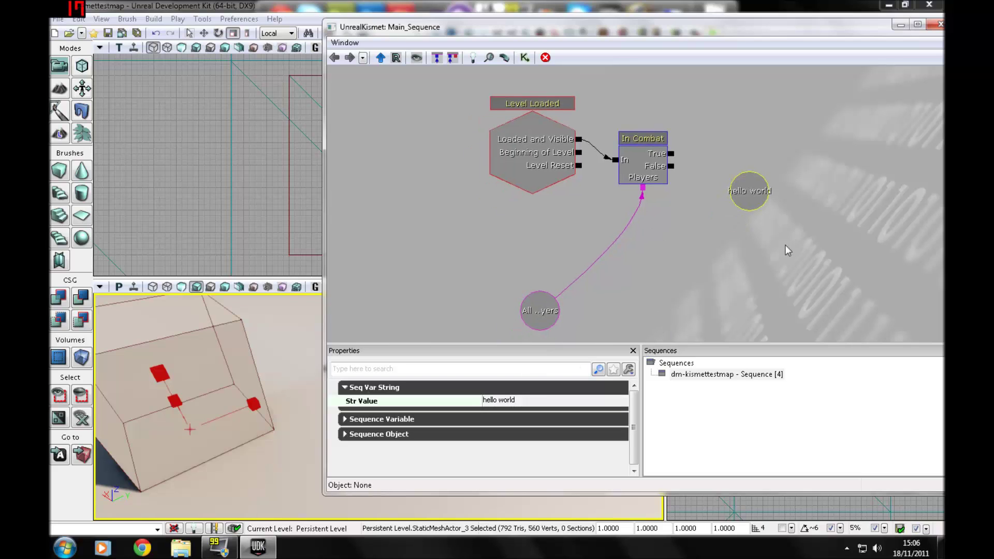
Step: Delete the "hello world" String variable from the sequence
{"action": "left_click", "coordinate": [765, 190]}
{"action": "left_click_drag", "start_coordinate": [860, 186], "coordinate": [857, 187]}
{"action": "left_click", "coordinate": [749, 192]}
{"action": "key", "text": "Delete"}
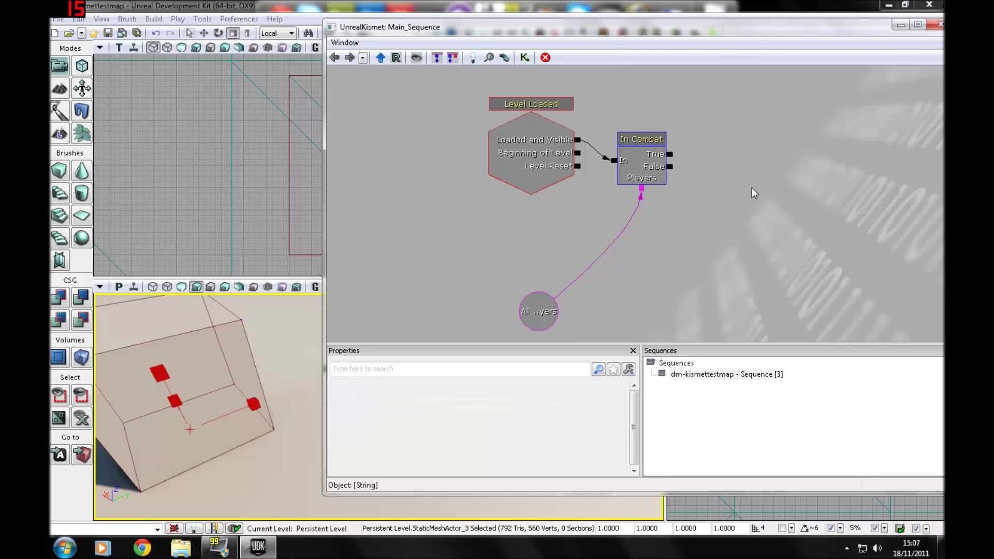
Step: Create a Matinee Data variable in the empty area beside the In Combat condition
{"action": "right_click", "coordinate": [749, 192]}
{"action": "mouse_move", "coordinate": [831, 220]}
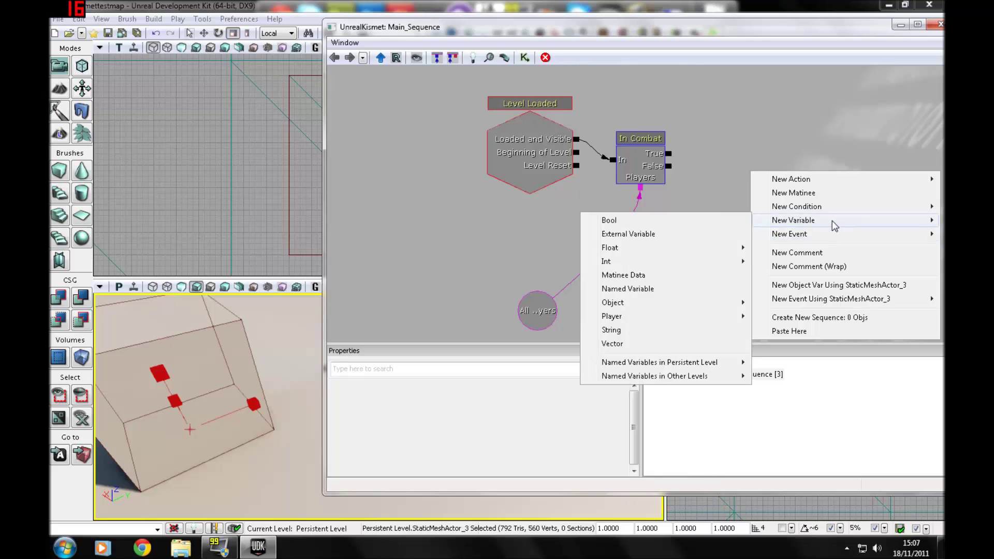
{"action": "left_click", "coordinate": [654, 275]}
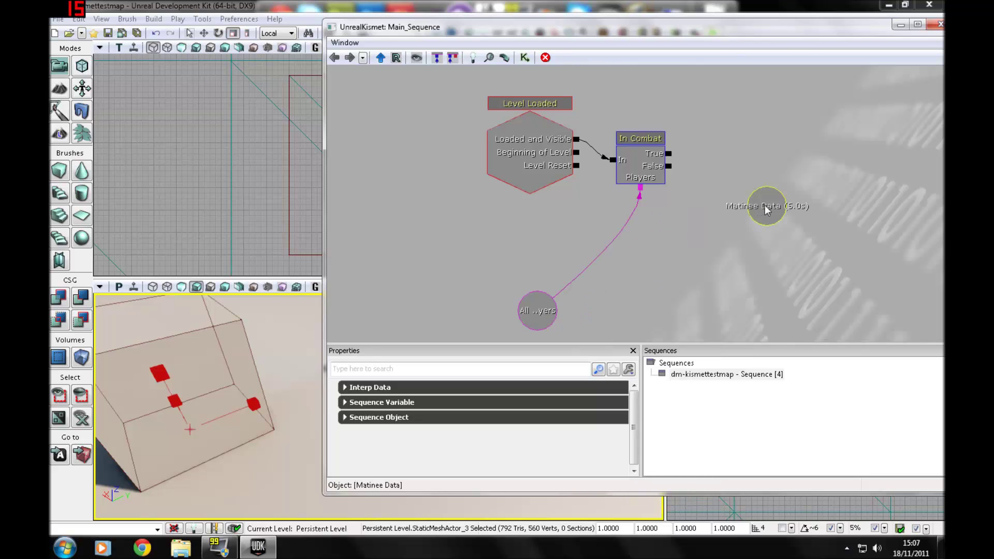
Step: Create a new Matinee near the standalone Matinee Data variable and move its linked data variable up beside it
{"action": "right_click", "coordinate": [753, 145]}
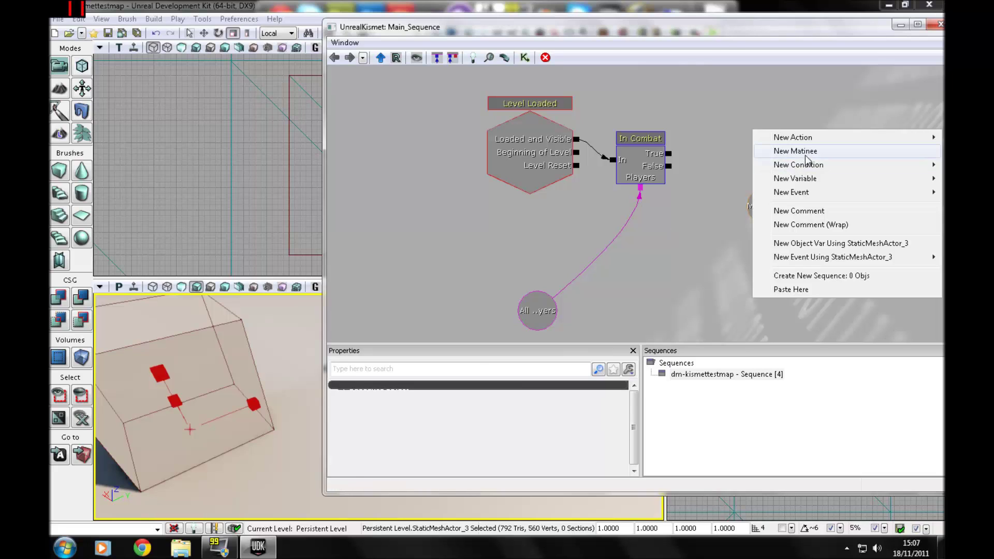
{"action": "left_click", "coordinate": [790, 164]}
{"action": "left_click_drag", "start_coordinate": [794, 150], "coordinate": [687, 227]}
{"action": "left_click", "coordinate": [781, 289]}
{"action": "left_click_drag", "start_coordinate": [831, 258], "coordinate": [870, 189]}
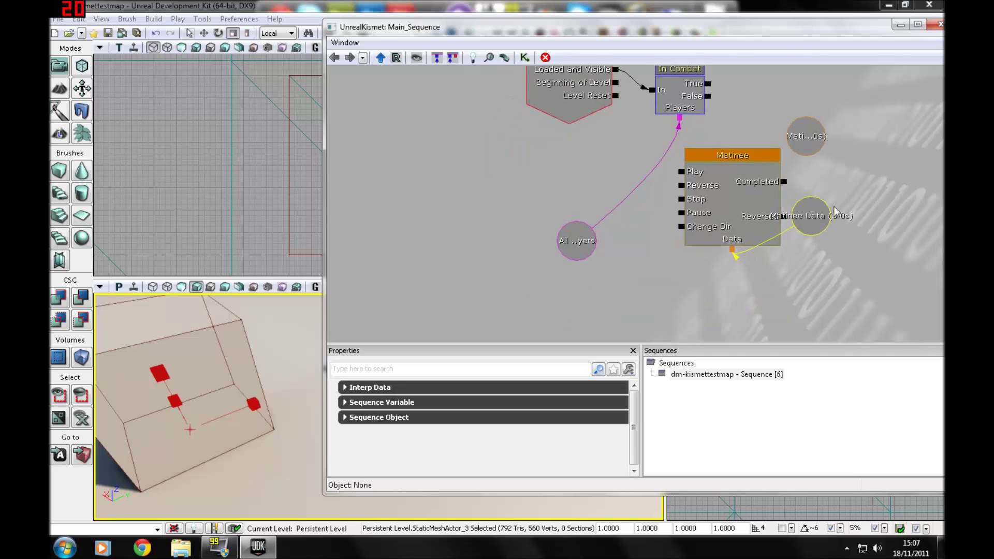
Step: Break the data variable's link to the Matinee, move it aside, and link the standalone Matinee Data variable to the Matinee's Data connector instead
{"action": "left_click_drag", "start_coordinate": [822, 217], "coordinate": [703, 292], "text": "ctrl"}
{"action": "right_click", "coordinate": [694, 288]}
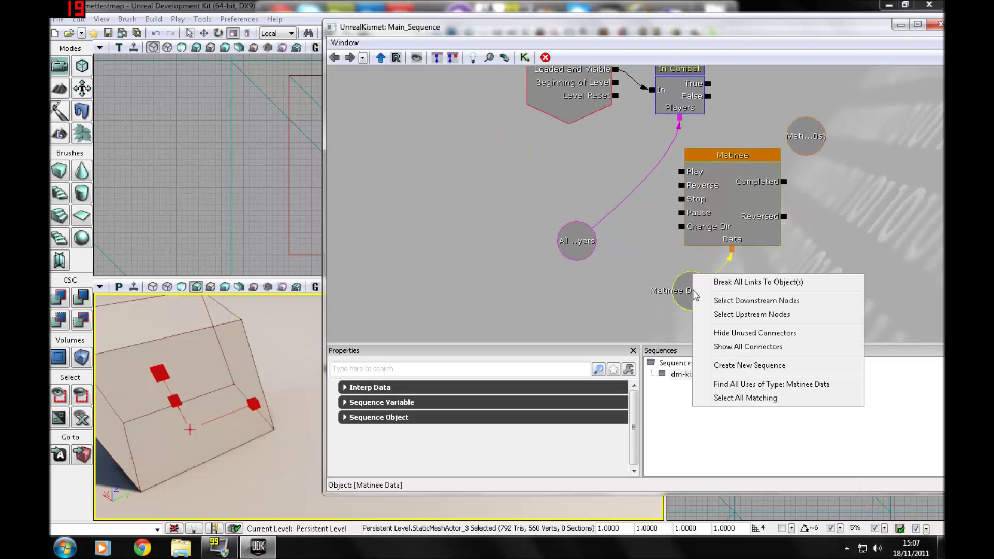
{"action": "left_click", "coordinate": [718, 283]}
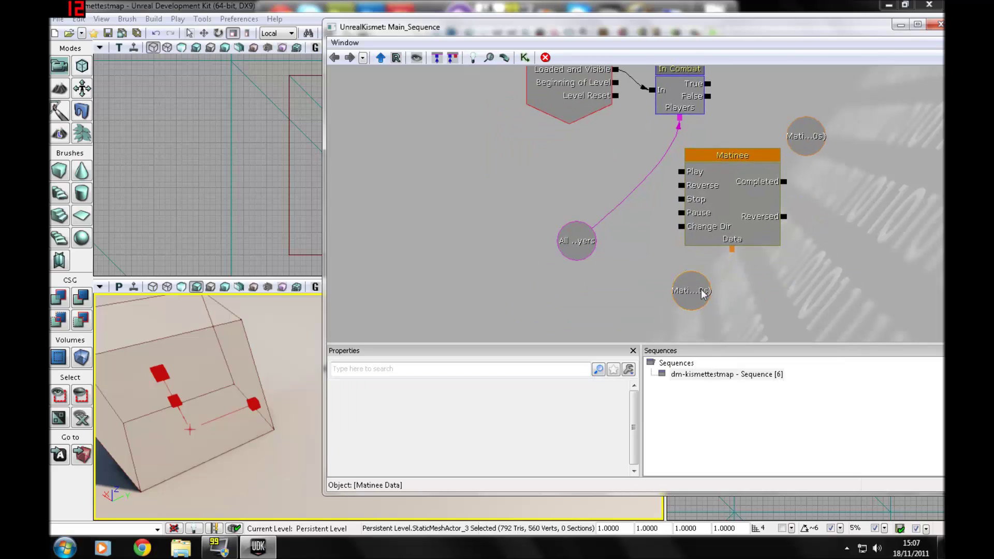
{"action": "left_click_drag", "start_coordinate": [702, 294], "coordinate": [552, 295]}
{"action": "left_click_drag", "start_coordinate": [820, 129], "coordinate": [660, 309]}
{"action": "left_click_drag", "start_coordinate": [731, 249], "coordinate": [684, 291]}
{"action": "left_click", "coordinate": [689, 299]}
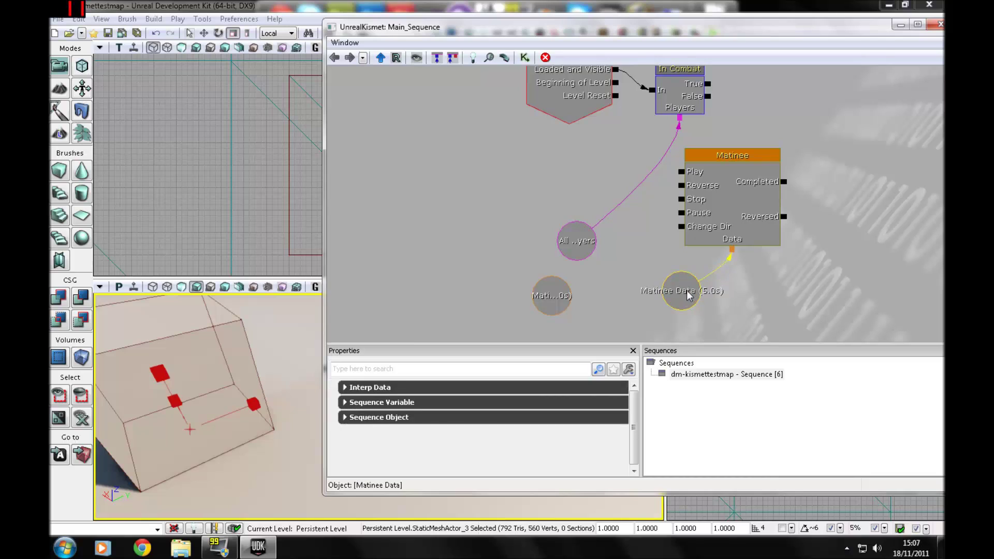
Step: Examine the Interp Data properties of the linked and the unlinked Matinee Data variables
{"action": "left_click", "coordinate": [392, 392]}
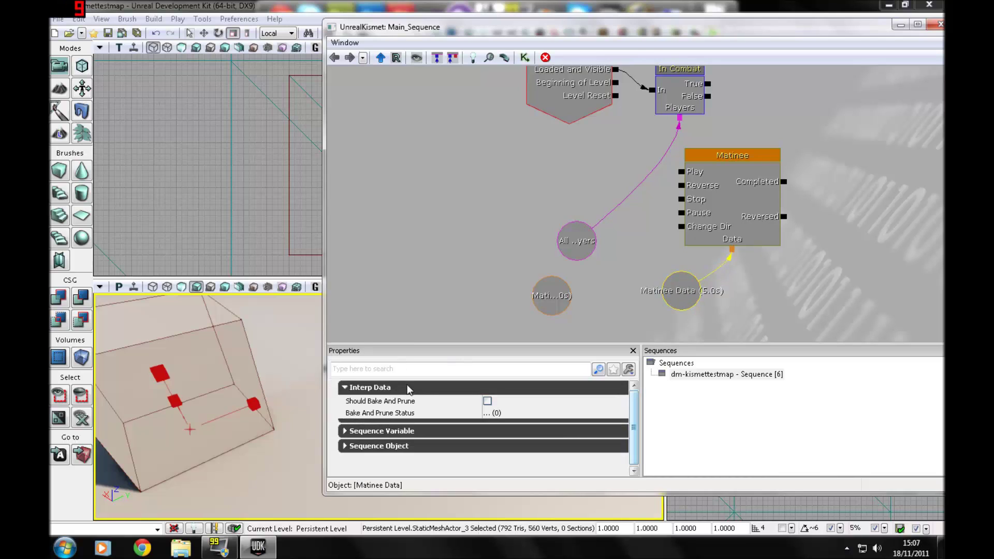
{"action": "left_click", "coordinate": [619, 283]}
{"action": "left_click", "coordinate": [567, 295]}
{"action": "left_click", "coordinate": [459, 385]}
{"action": "left_click", "coordinate": [462, 388]}
Step: Delete both Matinee Data variables from the sequence
{"action": "left_click", "coordinate": [686, 292]}
{"action": "key", "text": "Delete"}
{"action": "left_click", "coordinate": [539, 308]}
{"action": "key", "text": "Delete"}
Step: Try to open the Matinee for editing without any data variable attached, and delete the Matinee node
{"action": "double_click", "coordinate": [735, 156]}
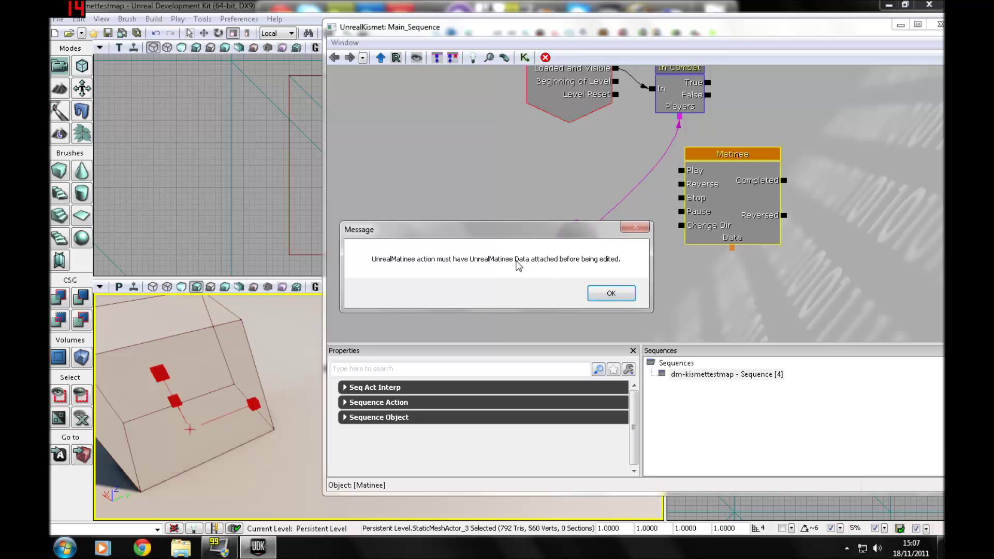
{"action": "left_click", "coordinate": [612, 293]}
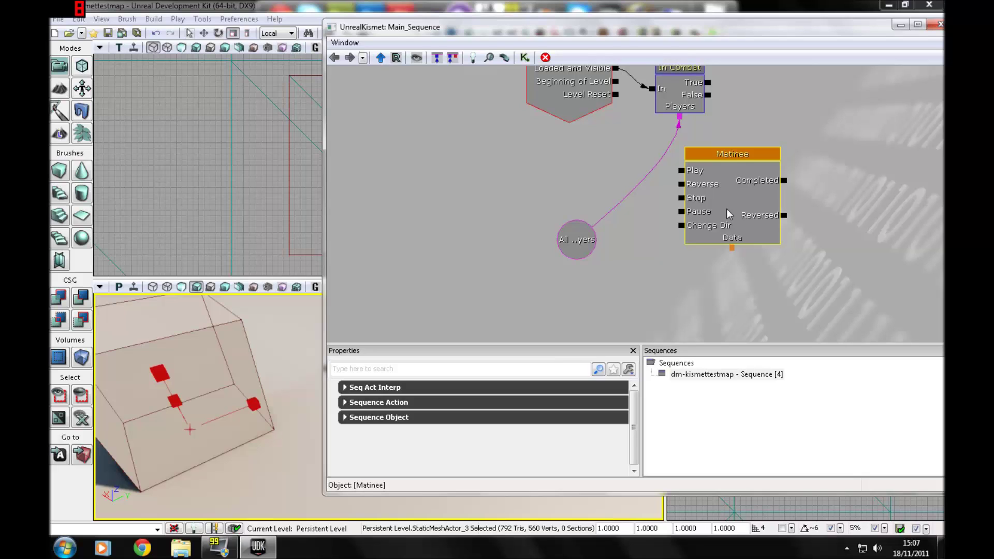
{"action": "key", "text": "Delete"}
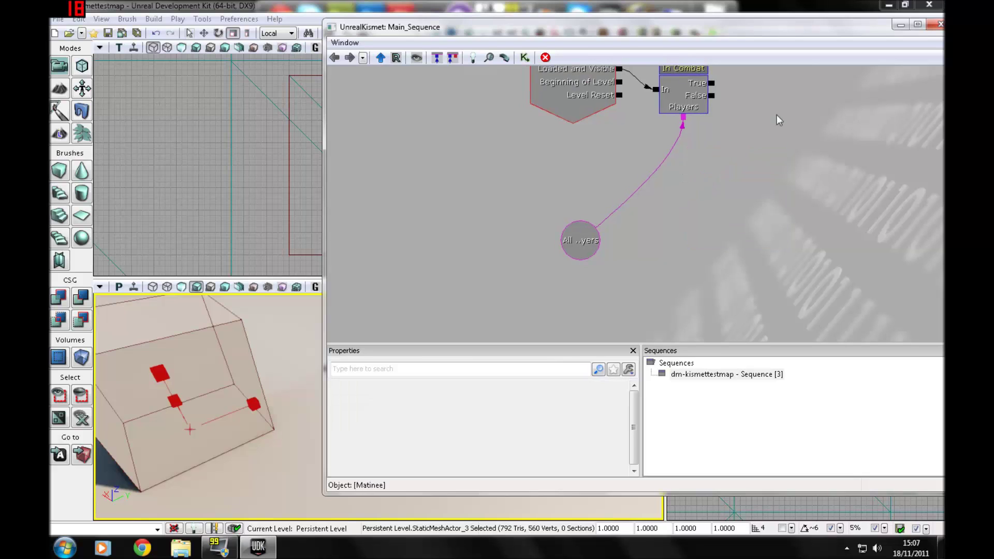
Step: Create an Object variable beside the In Combat condition to inspect its object value and variable name properties, and delete it
{"action": "left_click_drag", "start_coordinate": [787, 111], "coordinate": [715, 160]}
{"action": "right_click", "coordinate": [695, 172]}
{"action": "mouse_move", "coordinate": [756, 220]}
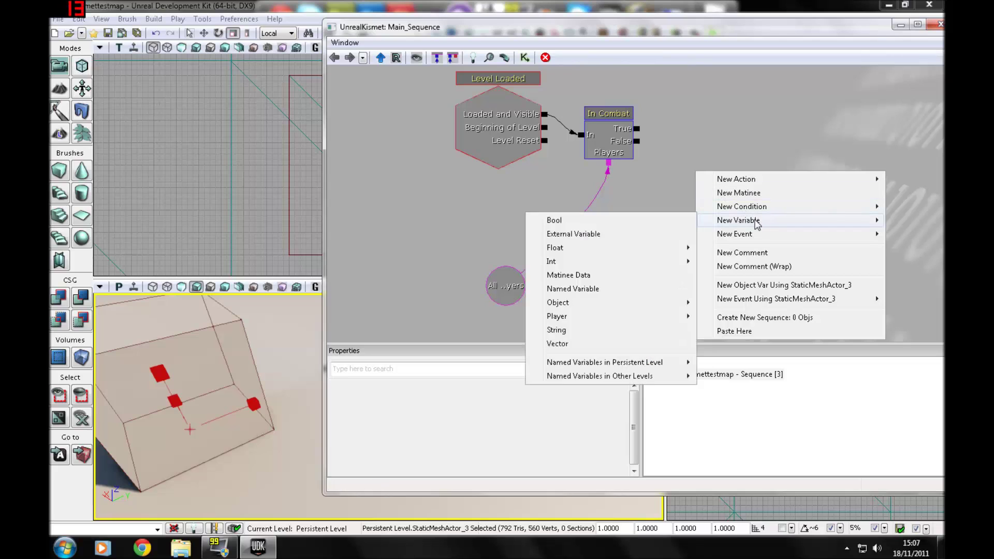
{"action": "mouse_move", "coordinate": [581, 305]}
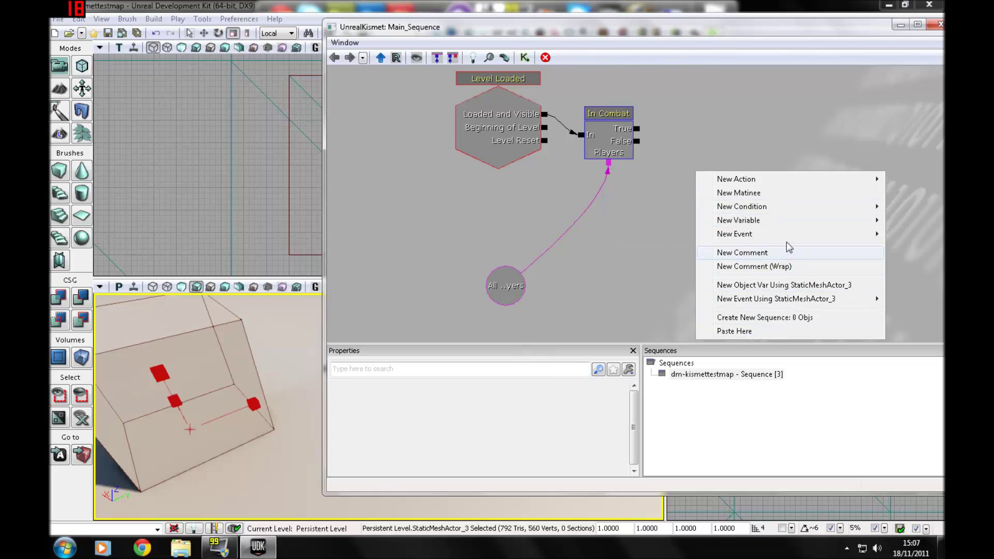
{"action": "mouse_move", "coordinate": [799, 220]}
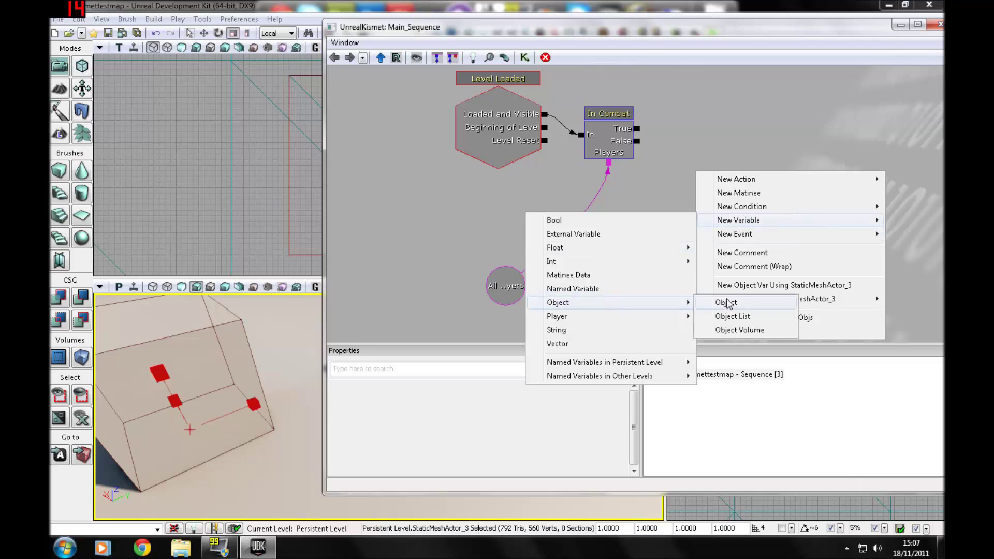
{"action": "left_click", "coordinate": [731, 304]}
{"action": "left_click", "coordinate": [467, 387]}
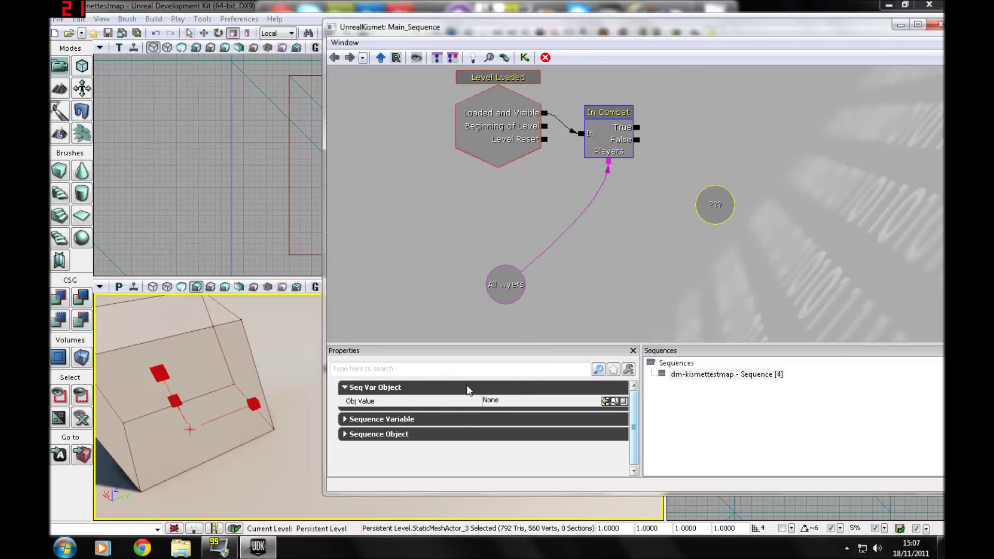
{"action": "left_click", "coordinate": [480, 419]}
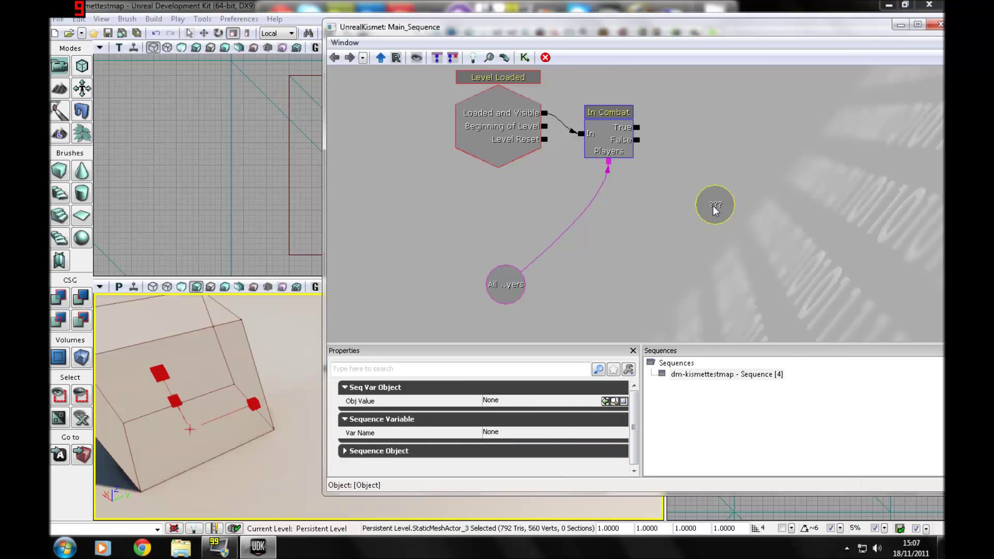
{"action": "key", "text": "Delete"}
{"action": "right_click", "coordinate": [704, 186]}
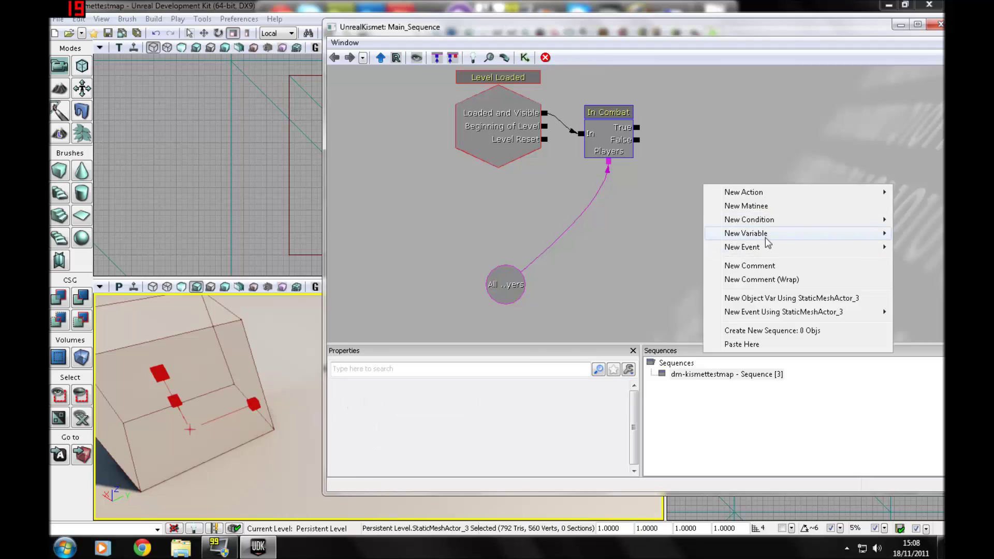
{"action": "mouse_move", "coordinate": [768, 238]}
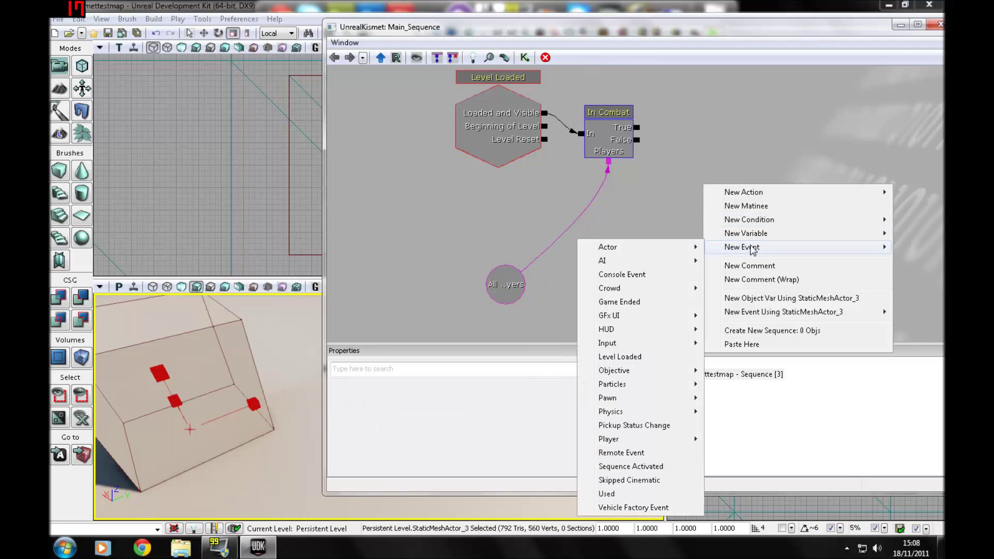
{"action": "mouse_move", "coordinate": [639, 262]}
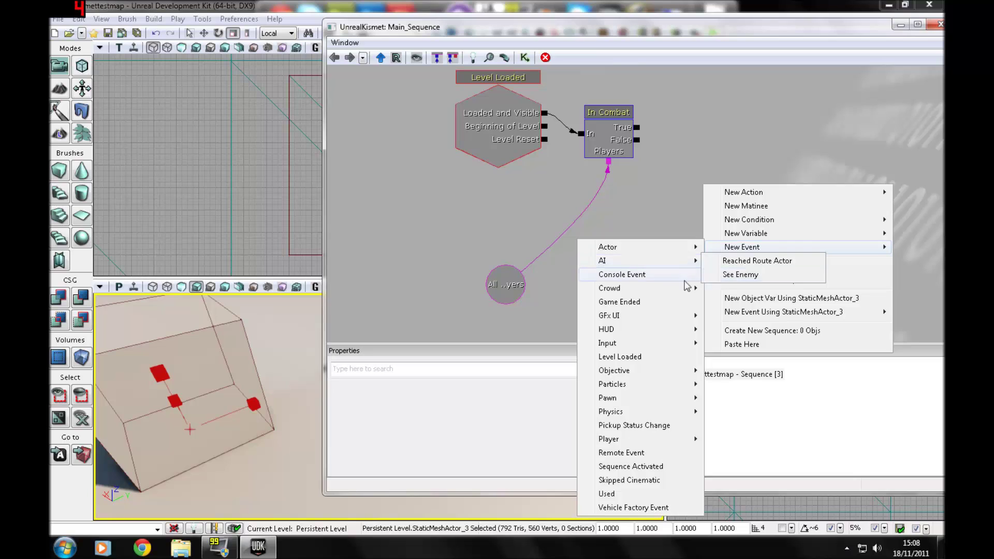
{"action": "right_click_drag", "start_coordinate": [294, 366], "coordinate": [265, 342]}
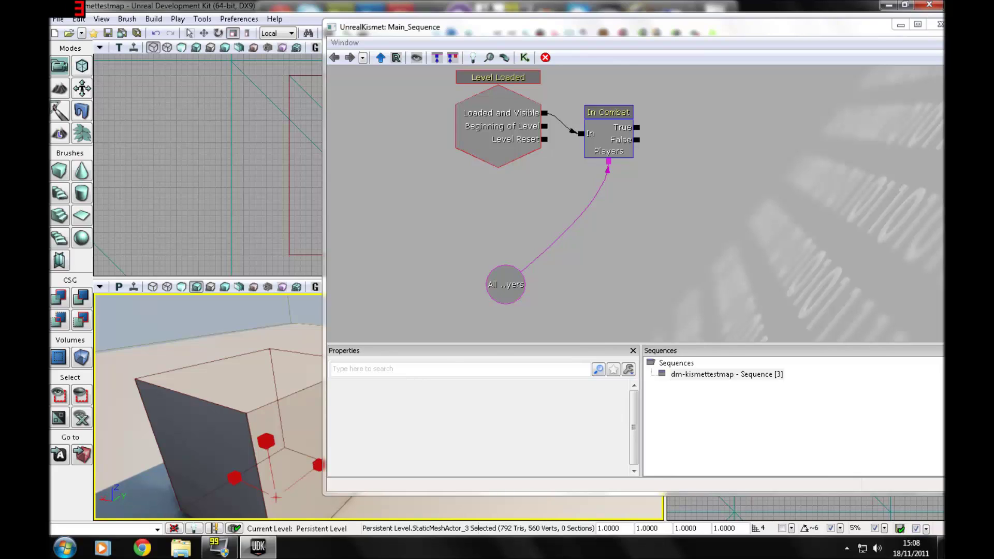
Step: Create a Console Event, place it below and beside the In Combat condition, and examine its console, sequence event and sequence object properties
{"action": "right_click", "coordinate": [570, 269]}
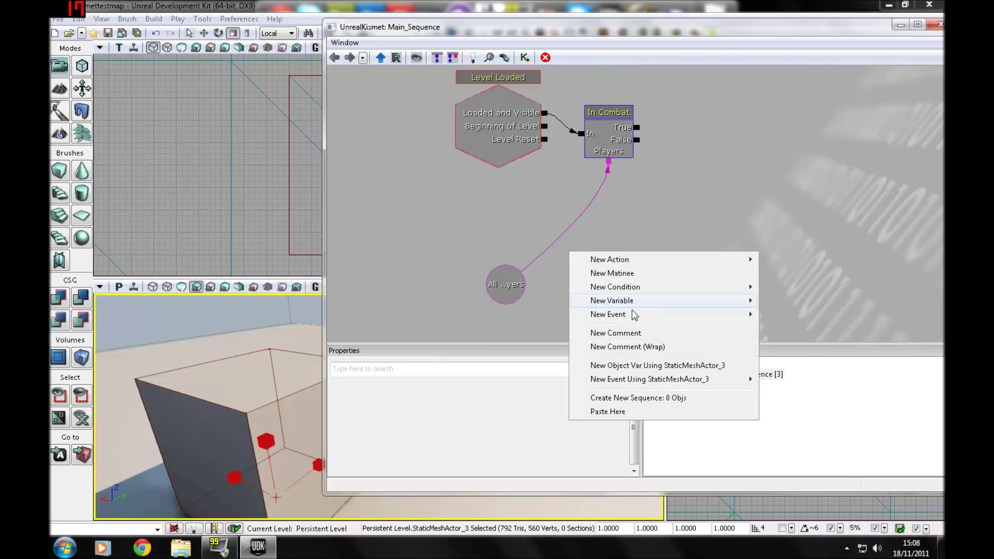
{"action": "mouse_move", "coordinate": [631, 312]}
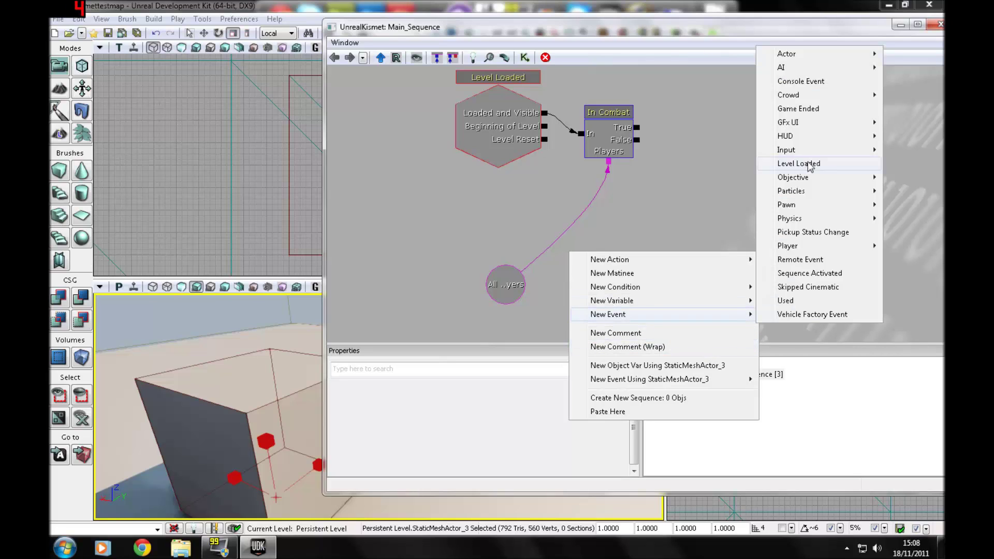
{"action": "mouse_move", "coordinate": [806, 70]}
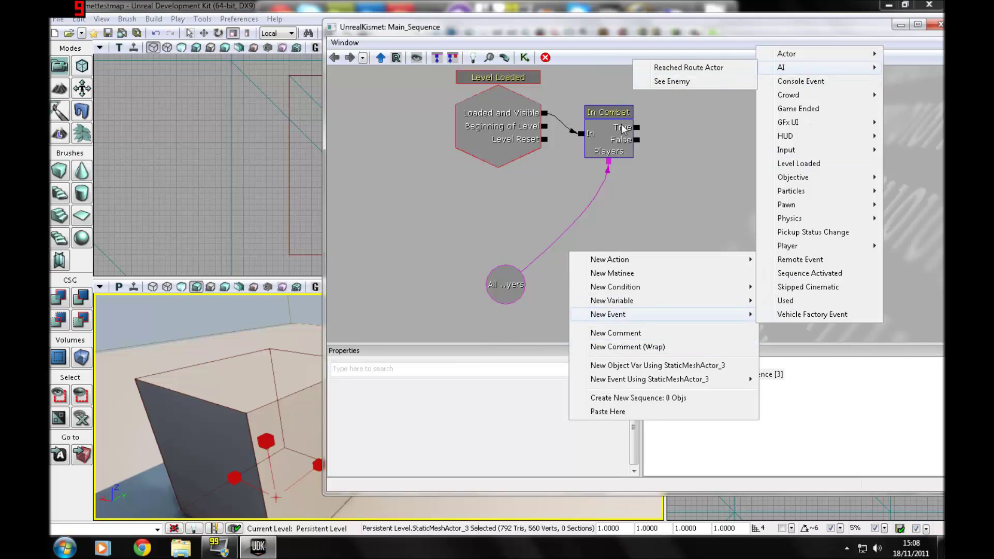
{"action": "left_click", "coordinate": [801, 81]}
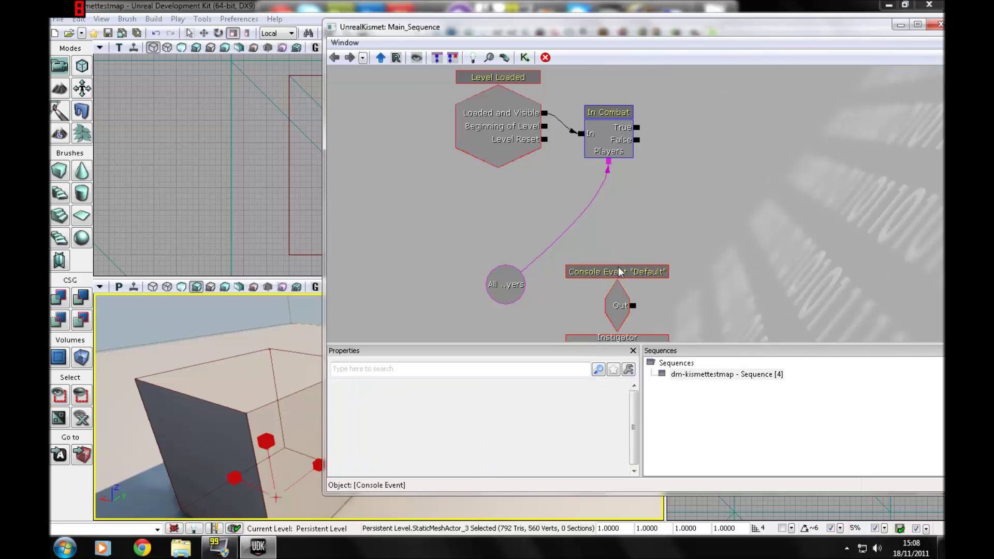
{"action": "left_click_drag", "start_coordinate": [613, 267], "coordinate": [703, 203]}
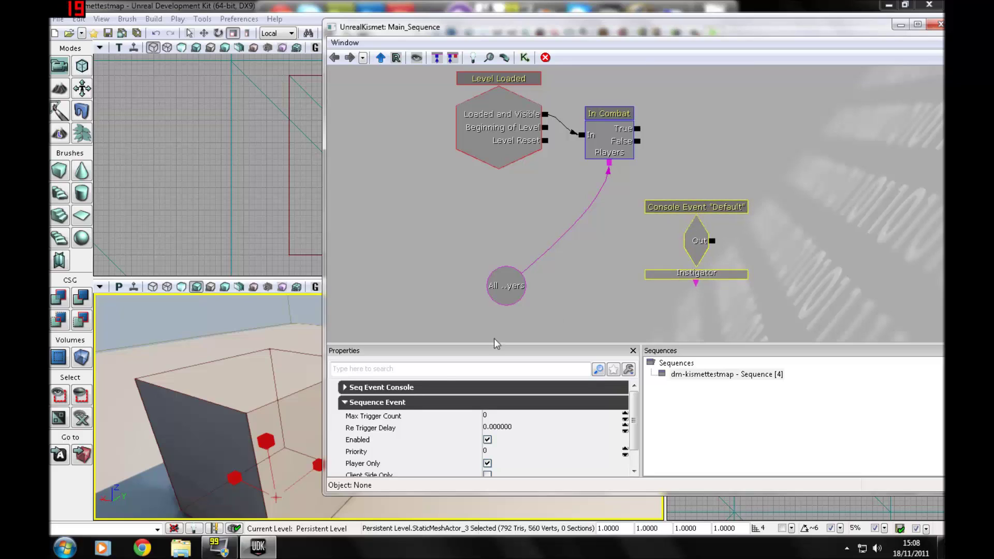
{"action": "left_click", "coordinate": [414, 387]}
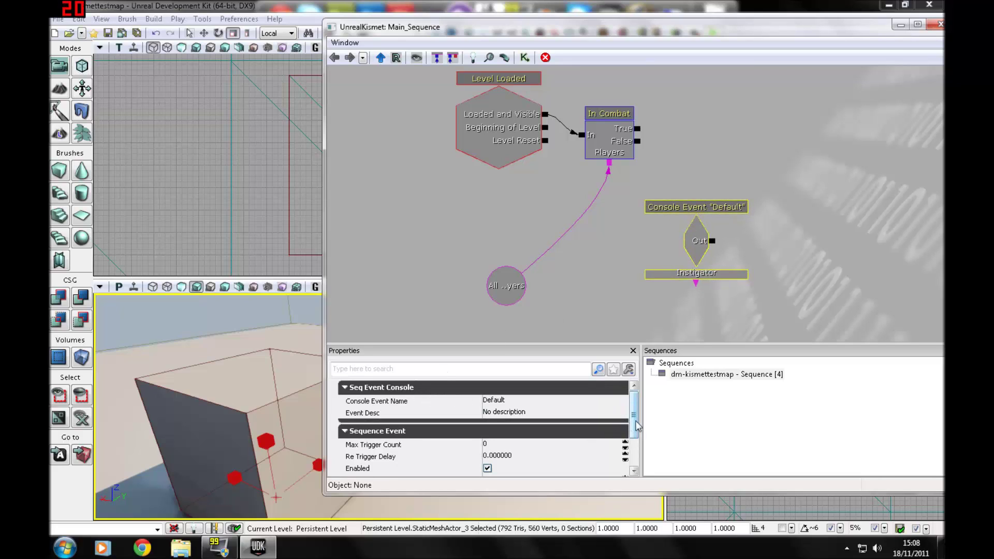
{"action": "left_click_drag", "start_coordinate": [637, 429], "coordinate": [630, 463]}
{"action": "left_click", "coordinate": [561, 469]}
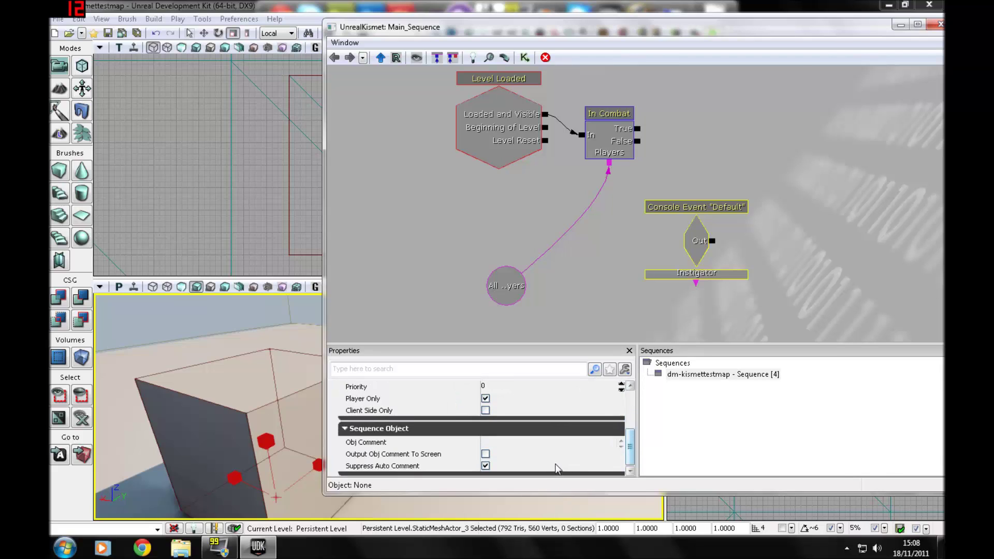
{"action": "scroll", "coordinate": [552, 463], "scroll_direction": "up", "scroll_amount": 2}
{"action": "scroll", "coordinate": [553, 465], "scroll_direction": "up", "scroll_amount": 1}
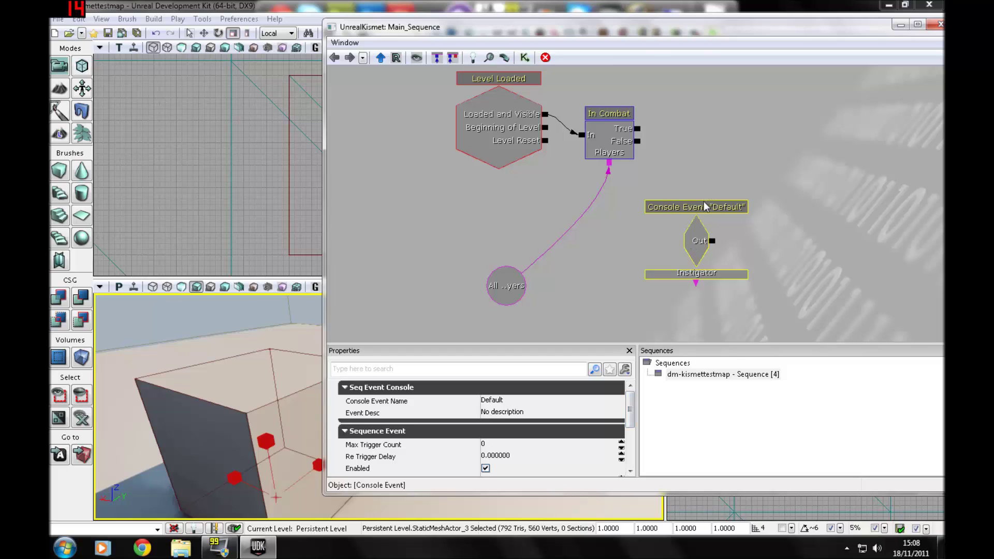
Step: Create a GFx UI FsCommand event and place it beside the In Combat condition
{"action": "right_click", "coordinate": [664, 202]}
{"action": "mouse_move", "coordinate": [704, 266]}
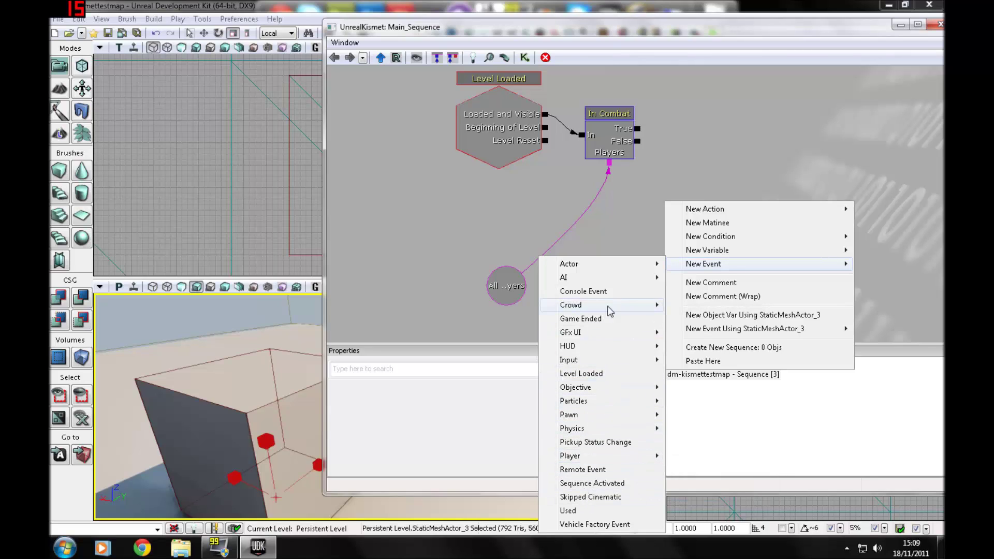
{"action": "mouse_move", "coordinate": [584, 335]}
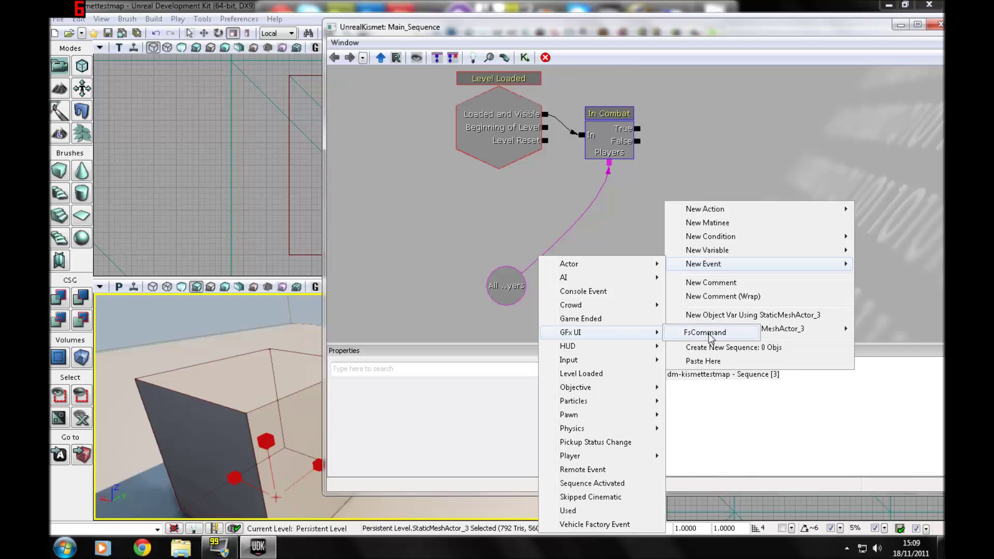
{"action": "left_click", "coordinate": [709, 334]}
{"action": "left_click_drag", "start_coordinate": [694, 216], "coordinate": [730, 123]}
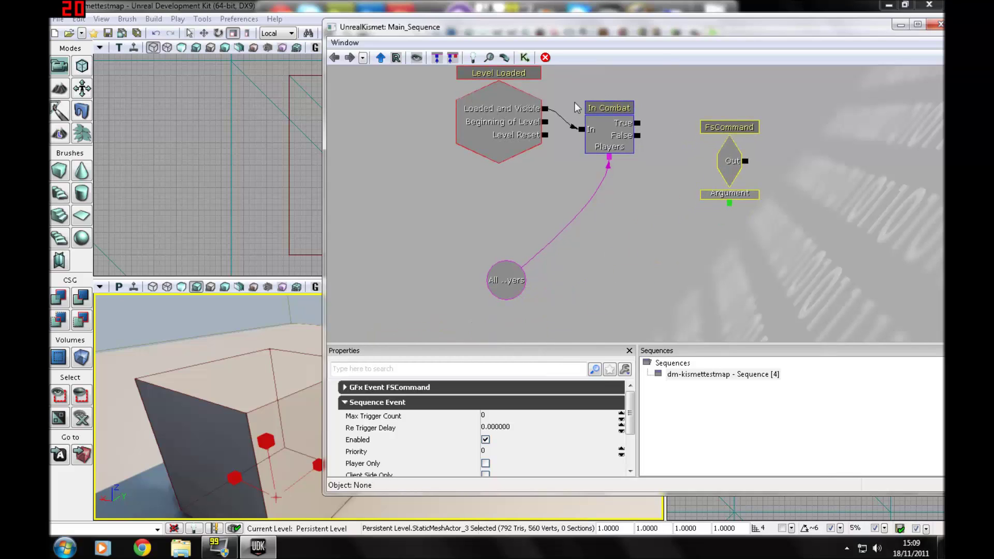
Step: Delete the In Combat condition and its All Players variable from the sequence
{"action": "left_click", "coordinate": [603, 110]}
{"action": "key", "text": "Delete"}
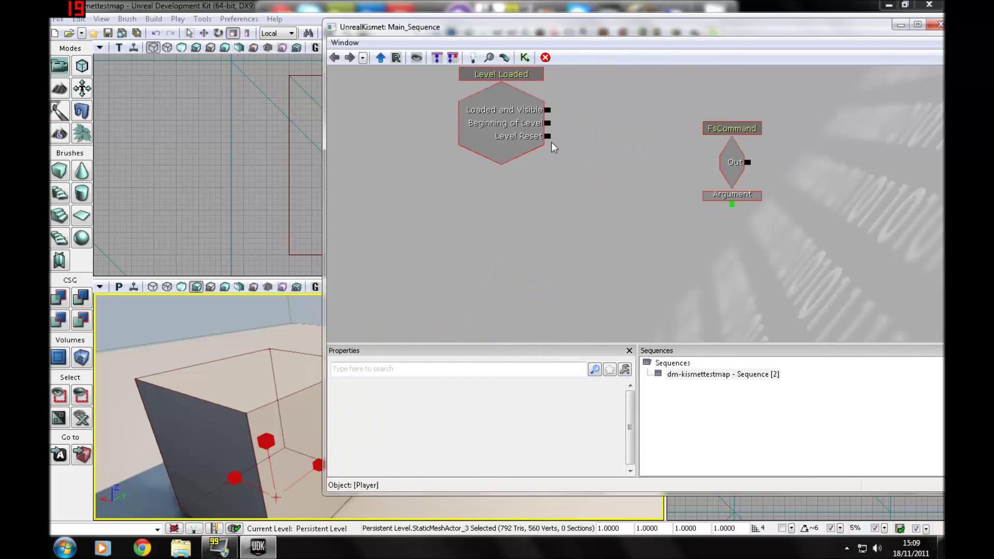
Step: Set the FsCommand event's FSCommand property to "behindview"
{"action": "left_click", "coordinate": [704, 128]}
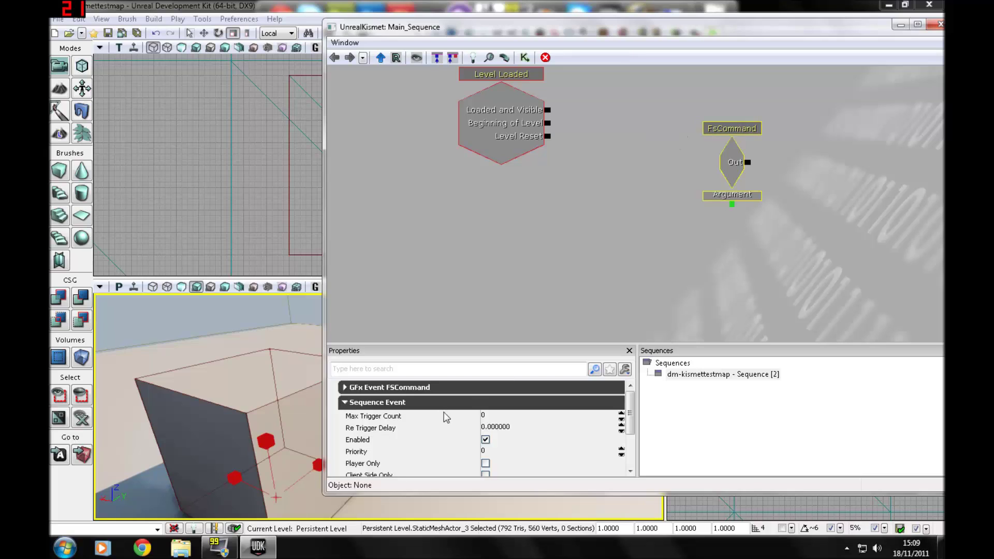
{"action": "left_click", "coordinate": [445, 387]}
{"action": "left_click", "coordinate": [492, 412]}
{"action": "mouse_move", "coordinate": [257, 547]}
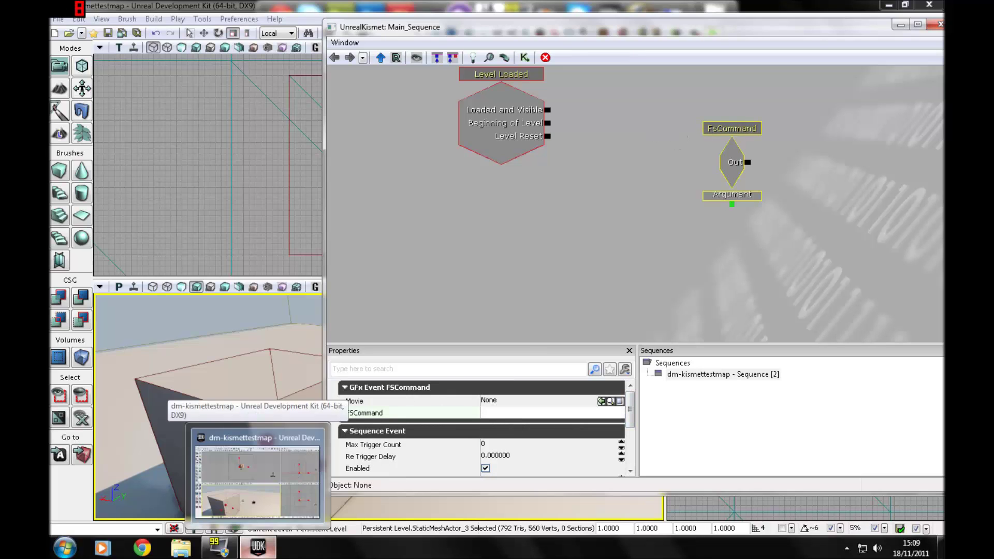
{"action": "type", "text": "behindview"}
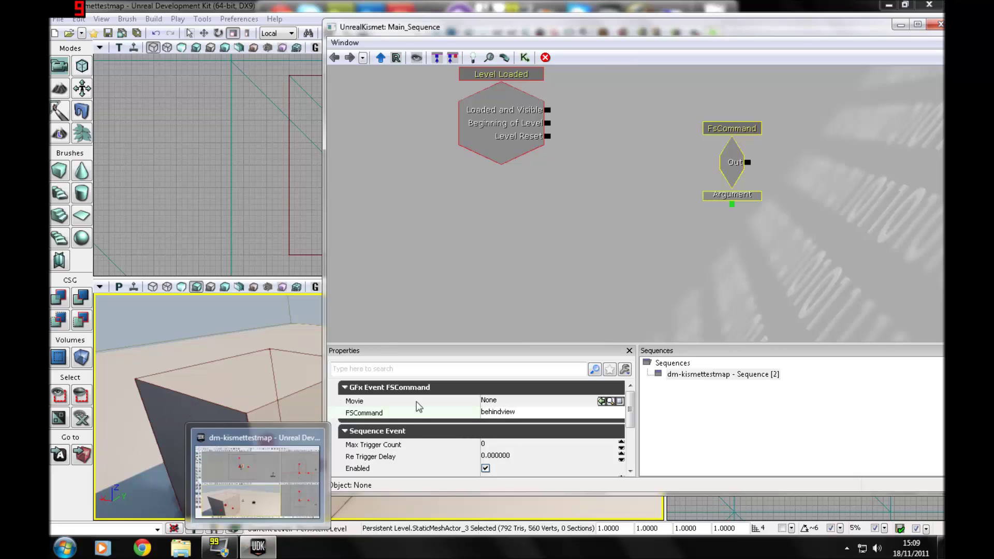
{"action": "key", "text": "Return"}
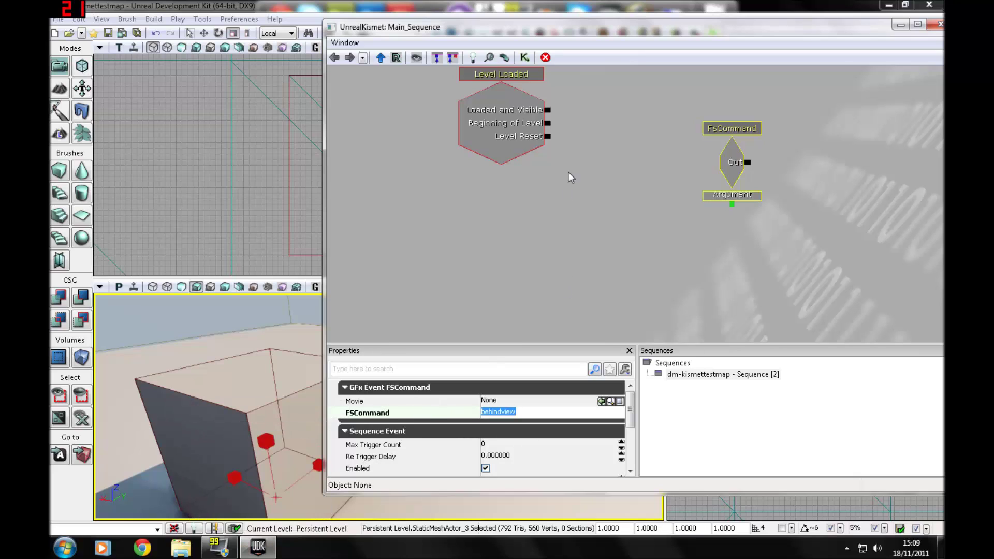
Step: Try to link the Level Loaded event's Loaded and Visible output to the FsCommand event, and delete the FsCommand event
{"action": "left_click_drag", "start_coordinate": [547, 110], "coordinate": [746, 162]}
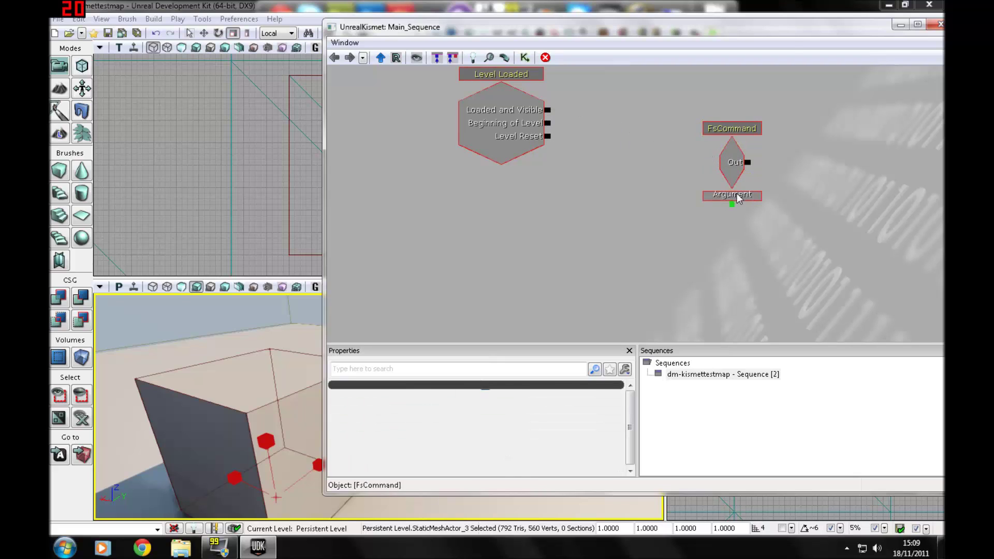
{"action": "key", "text": "Delete"}
Step: Look through the available event types and create a second Level Loaded event beside the existing one
{"action": "right_click", "coordinate": [632, 162]}
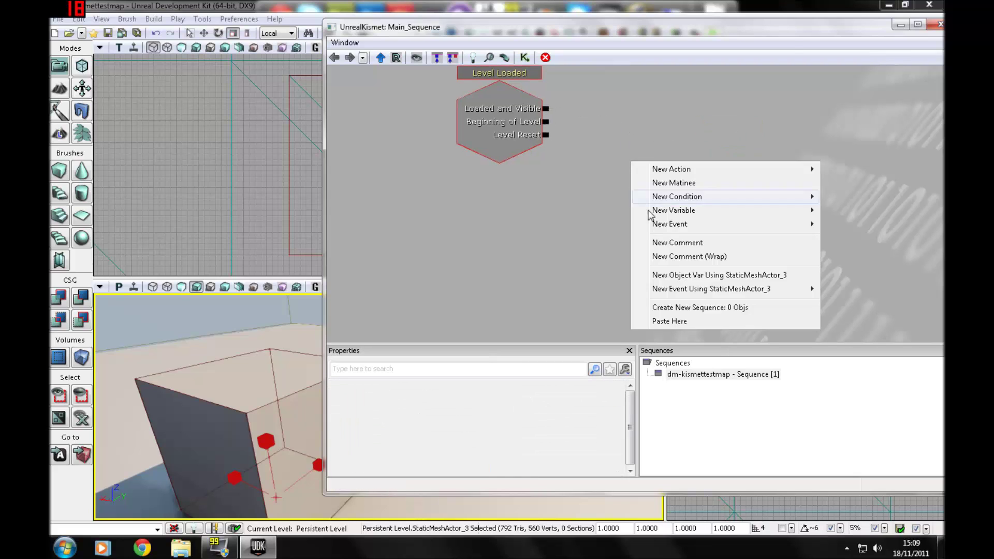
{"action": "mouse_move", "coordinate": [701, 224]}
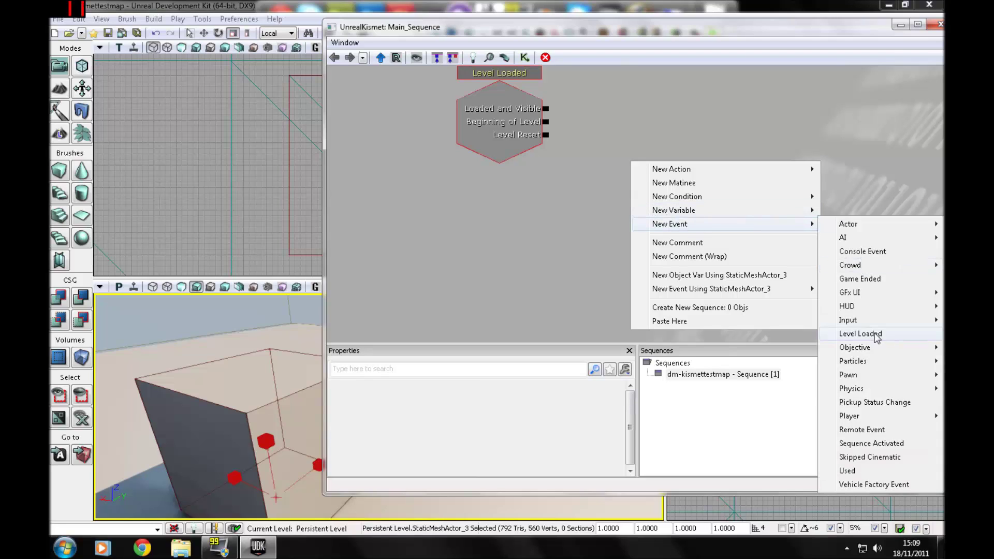
{"action": "mouse_move", "coordinate": [868, 312]}
{"action": "mouse_move", "coordinate": [925, 364]}
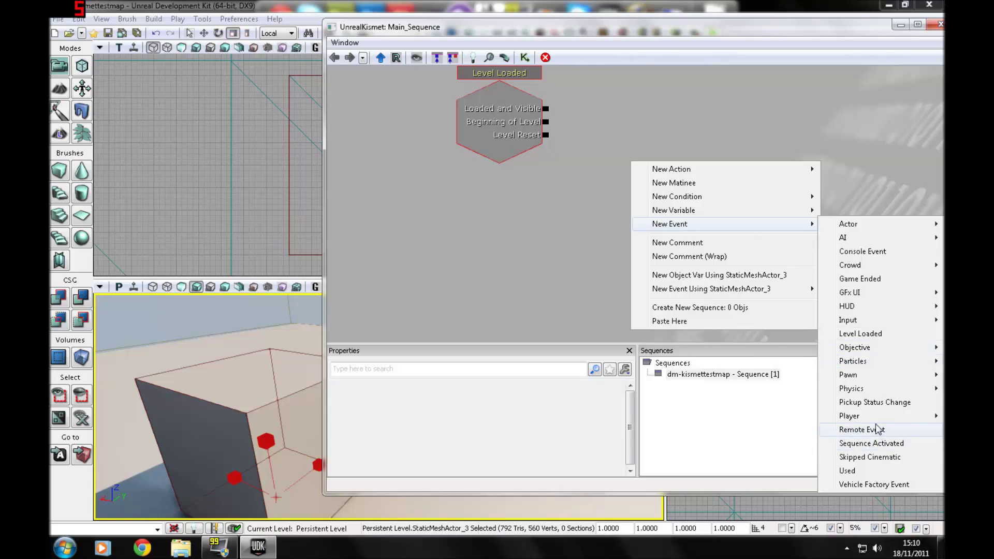
{"action": "mouse_move", "coordinate": [876, 420]}
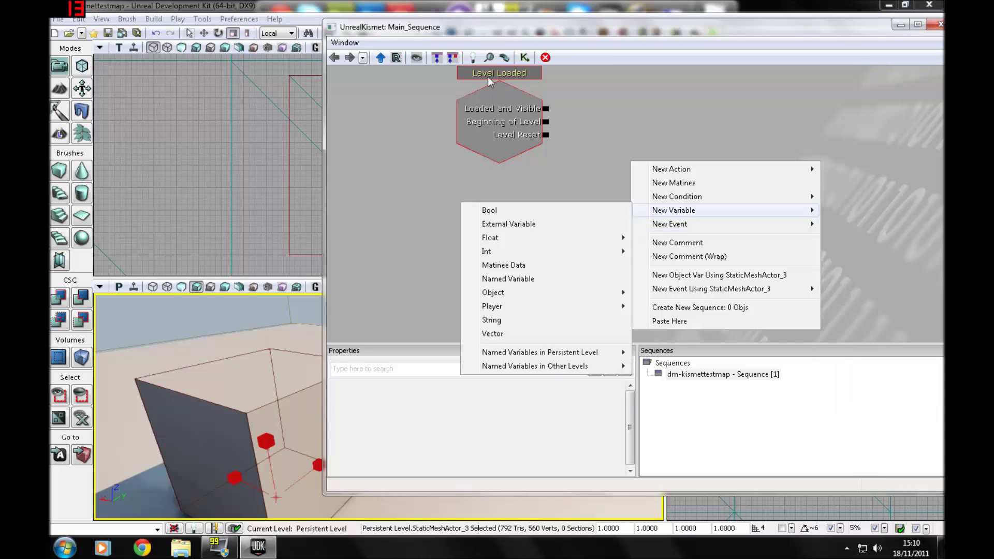
{"action": "mouse_move", "coordinate": [671, 208]}
{"action": "mouse_move", "coordinate": [691, 226]}
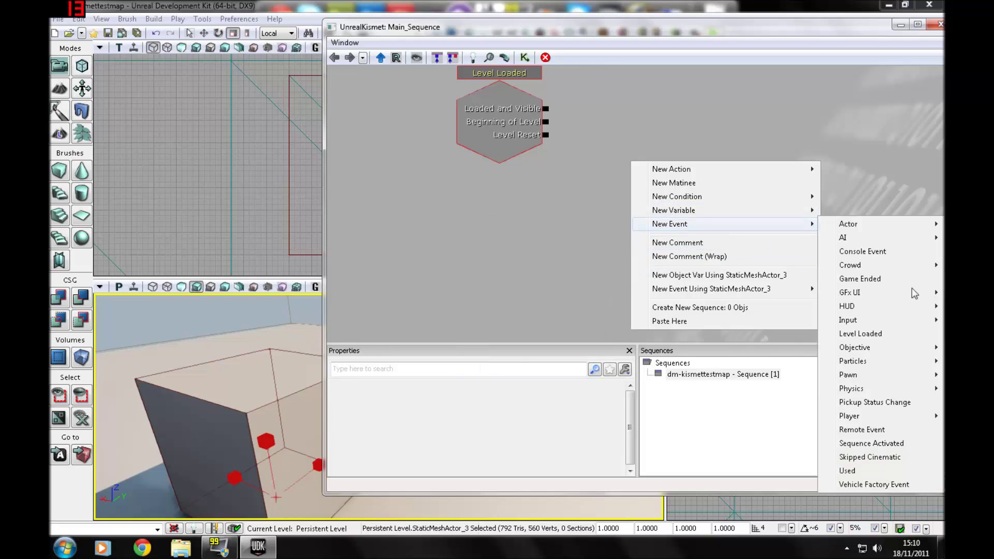
{"action": "left_click", "coordinate": [860, 333]}
Step: Delete the original Level Loaded event and select the newly created one
{"action": "left_click_drag", "start_coordinate": [611, 156], "coordinate": [554, 169]}
{"action": "left_click", "coordinate": [447, 105]}
{"action": "key", "text": "Delete"}
{"action": "left_click", "coordinate": [598, 207]}
{"action": "left_click_drag", "start_coordinate": [623, 209], "coordinate": [454, 123]}
{"action": "left_click_drag", "start_coordinate": [582, 154], "coordinate": [605, 151]}
{"action": "left_click_drag", "start_coordinate": [544, 158], "coordinate": [491, 143]}
Step: Look through the Pawn events and create a Player Spawned event beside the Level Loaded event
{"action": "right_click", "coordinate": [508, 146]}
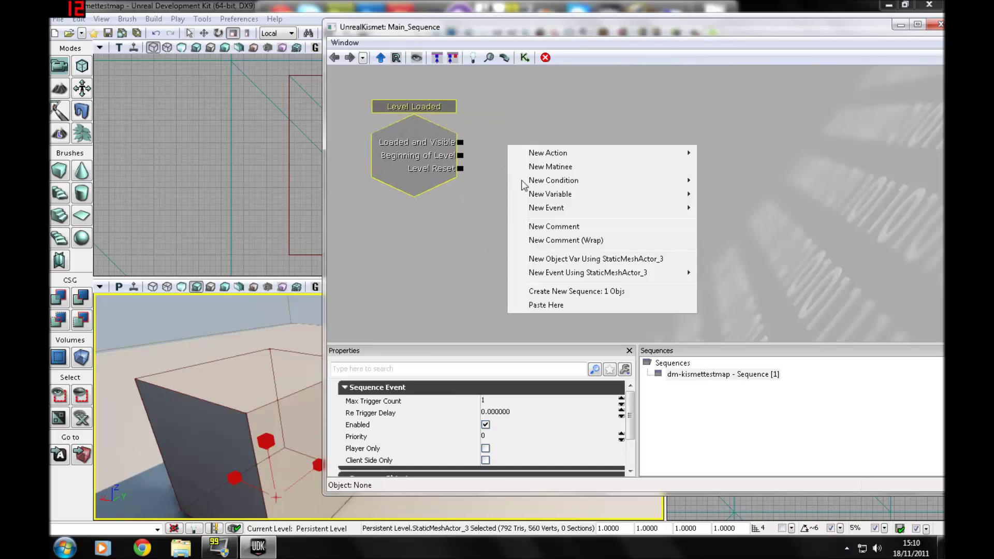
{"action": "mouse_move", "coordinate": [570, 208]}
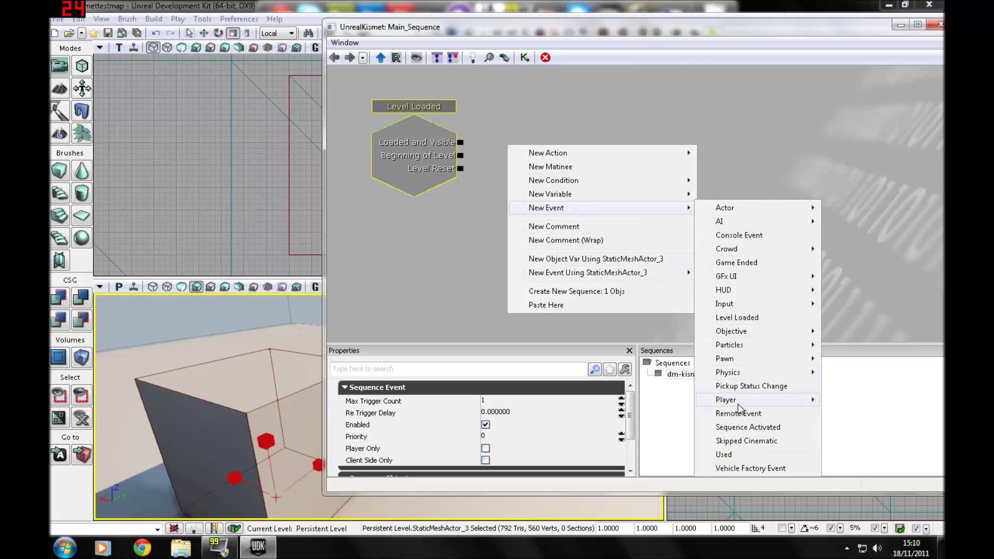
{"action": "mouse_move", "coordinate": [743, 365]}
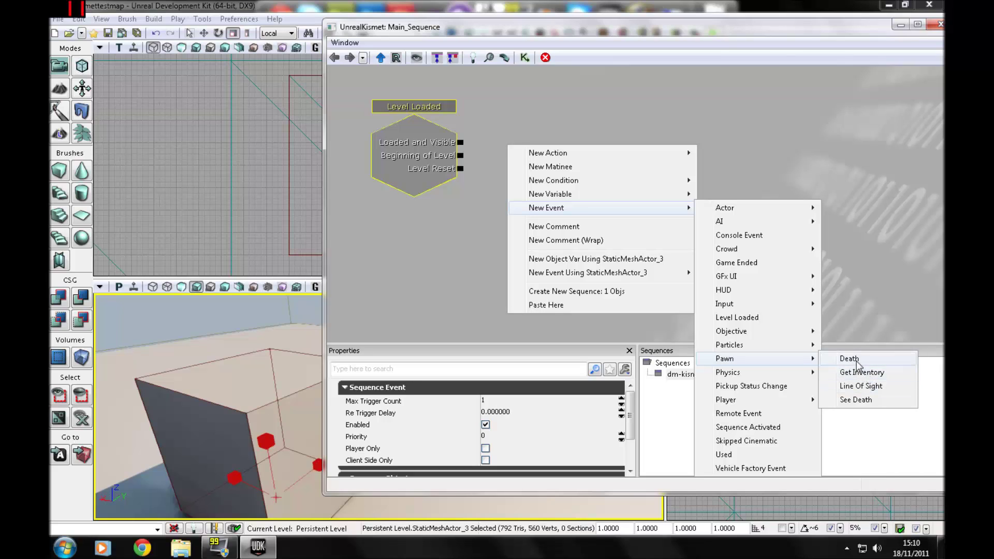
{"action": "mouse_move", "coordinate": [804, 380]}
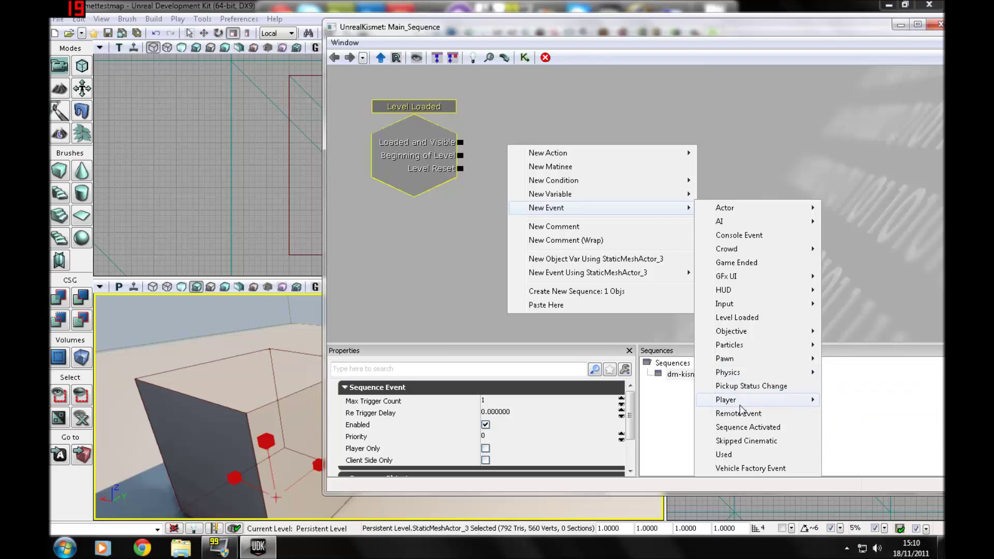
{"action": "mouse_move", "coordinate": [740, 403]}
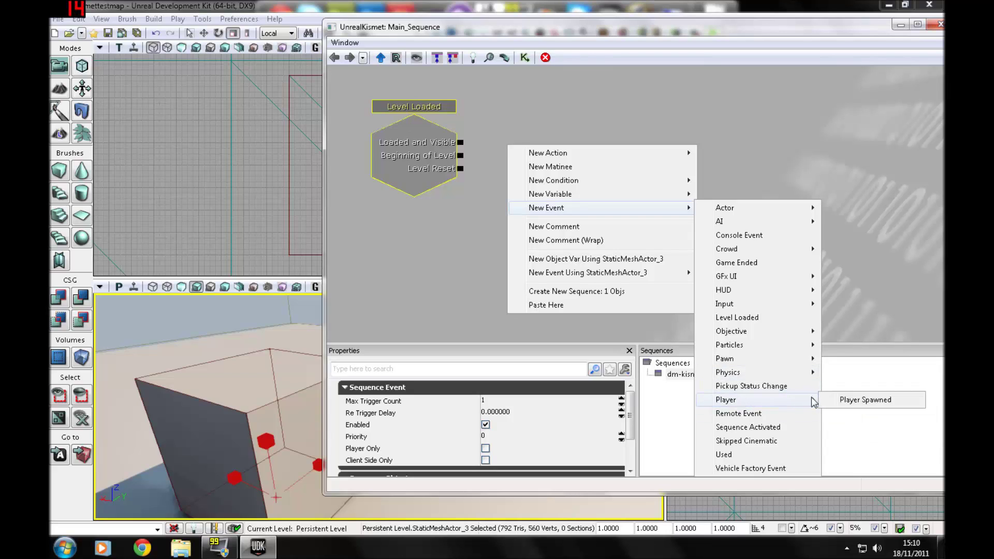
{"action": "left_click", "coordinate": [827, 404]}
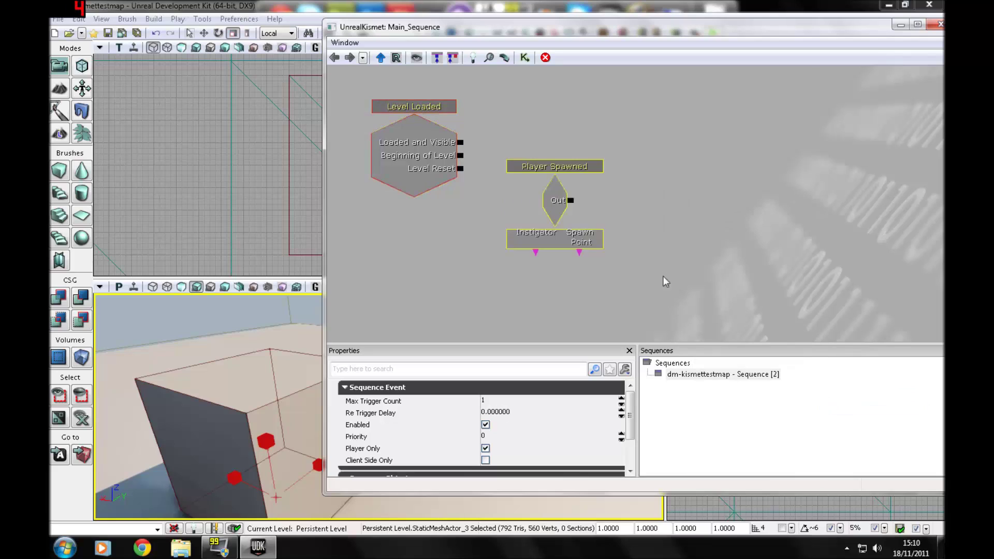
Step: Delete the Level Loaded event from the sequence, keeping the Player Spawned event
{"action": "left_click_drag", "start_coordinate": [570, 203], "coordinate": [787, 183]}
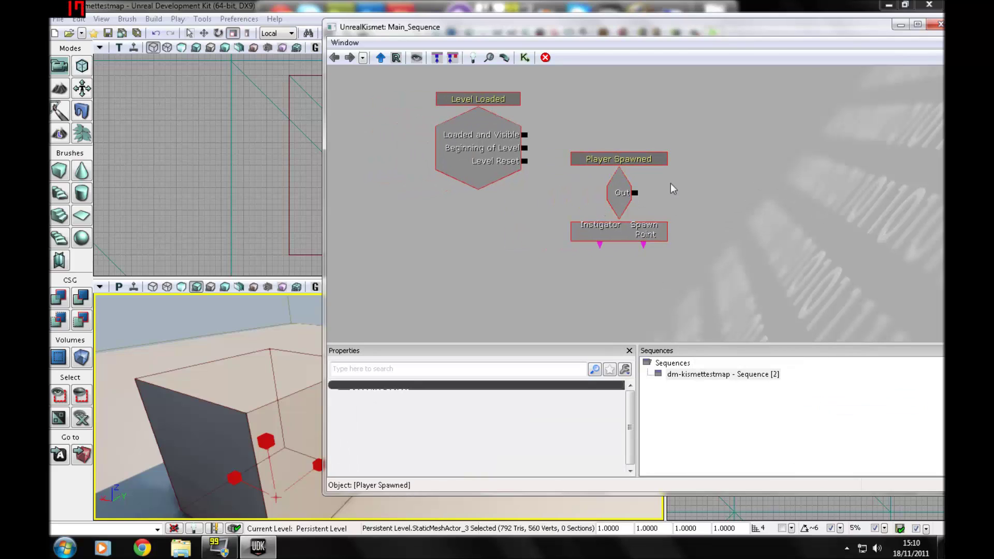
{"action": "left_click_drag", "start_coordinate": [647, 166], "coordinate": [512, 222]}
{"action": "left_click", "coordinate": [473, 101]}
{"action": "key", "text": "Delete"}
Step: Create a Matinee node and link the Player Spawned event's Out output to its Play input
{"action": "right_click", "coordinate": [552, 123]}
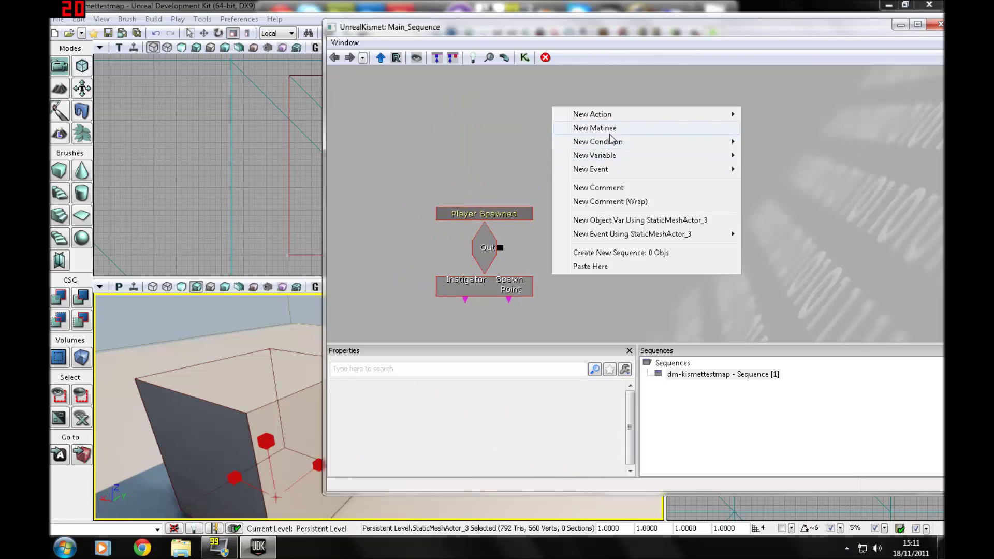
{"action": "left_click", "coordinate": [582, 129]}
{"action": "left_click_drag", "start_coordinate": [500, 248], "coordinate": [547, 148]}
{"action": "left_click_drag", "start_coordinate": [489, 210], "coordinate": [449, 126]}
Step: Clear the sequence by deleting the Matinee node, its Matinee Data variable and the Player Spawned event
{"action": "left_click", "coordinate": [582, 136]}
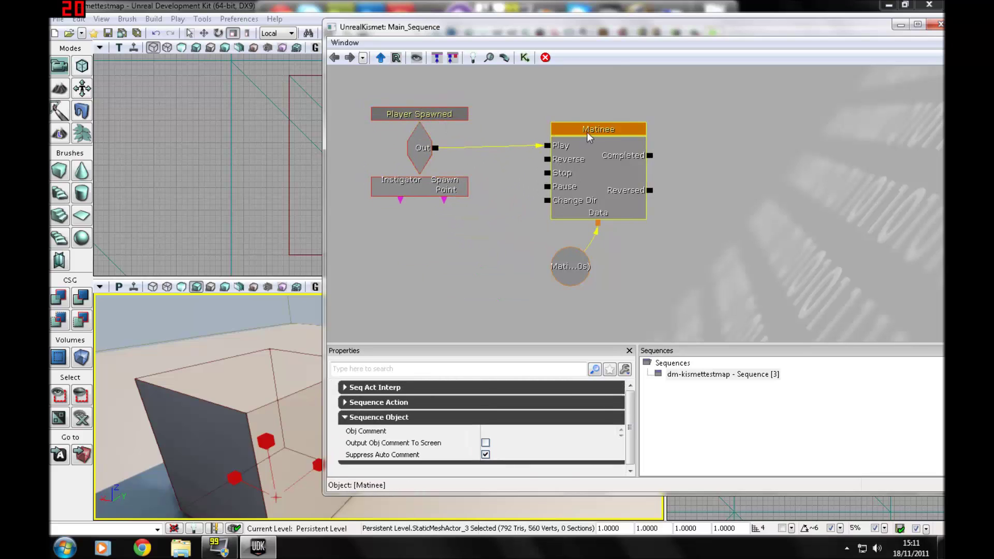
{"action": "key", "text": "Delete"}
{"action": "left_click", "coordinate": [566, 279]}
{"action": "key", "text": "Delete"}
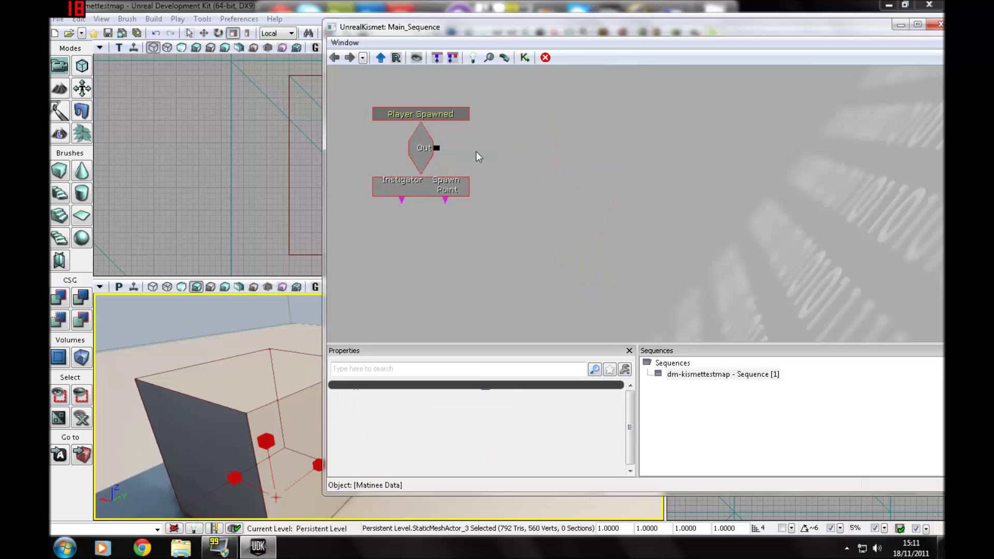
{"action": "left_click", "coordinate": [432, 116]}
{"action": "key", "text": "Delete"}
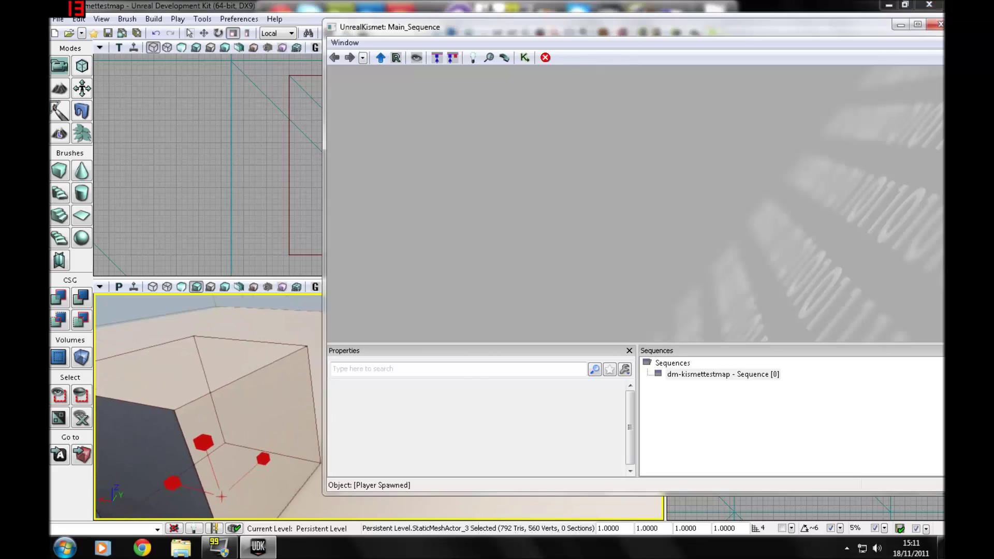
{"action": "right_click", "coordinate": [457, 260]}
{"action": "mouse_move", "coordinate": [500, 322]}
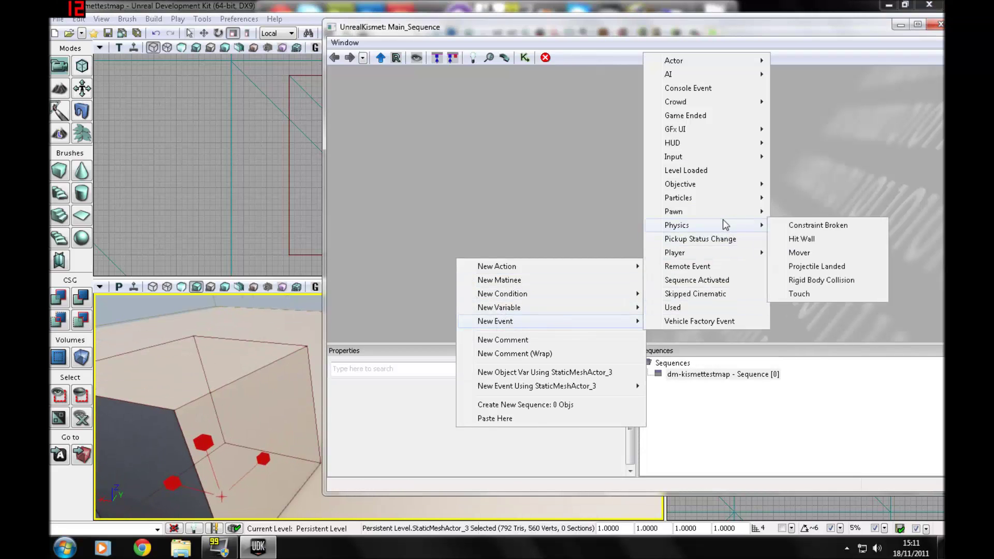
{"action": "left_click", "coordinate": [781, 182]}
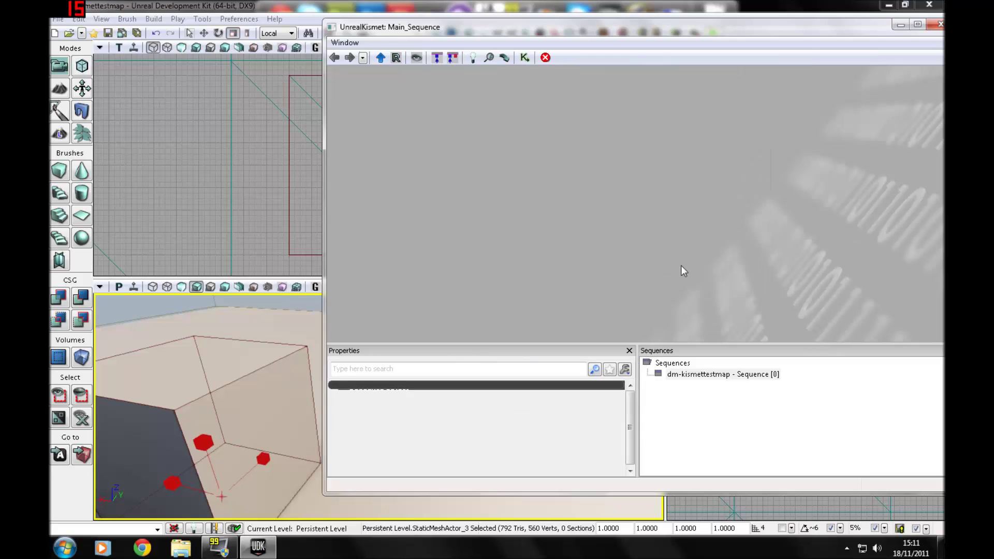